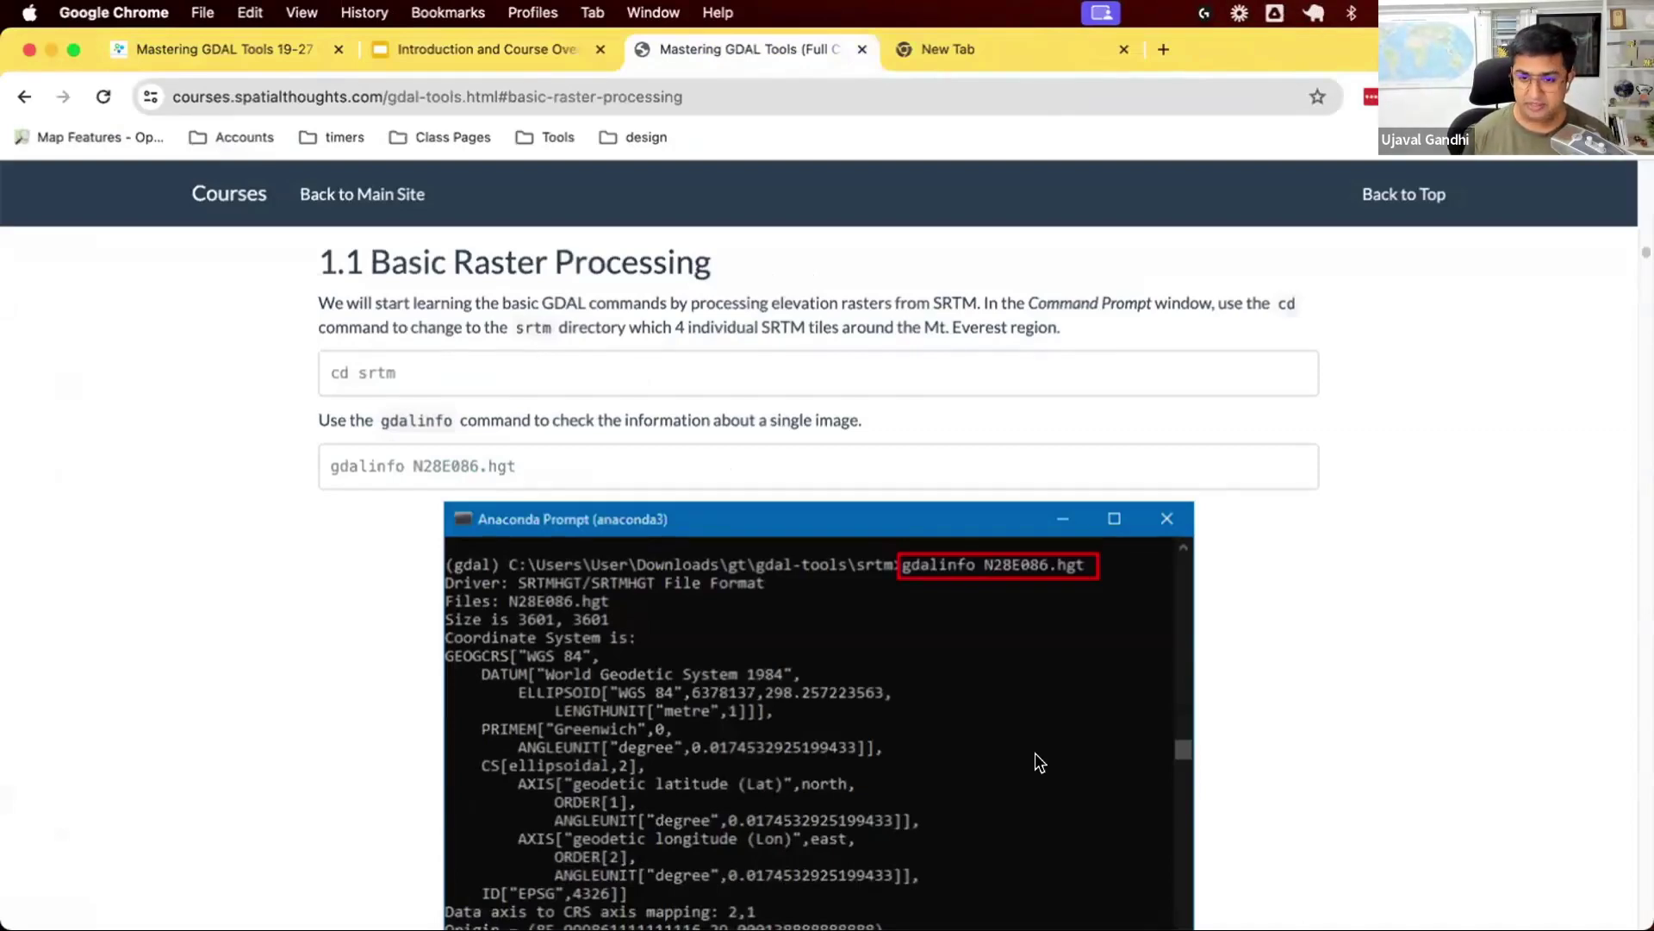
- Switch to Finder to show the gdal-tools folder contents
{"action": "key", "text": "super+Tab"}
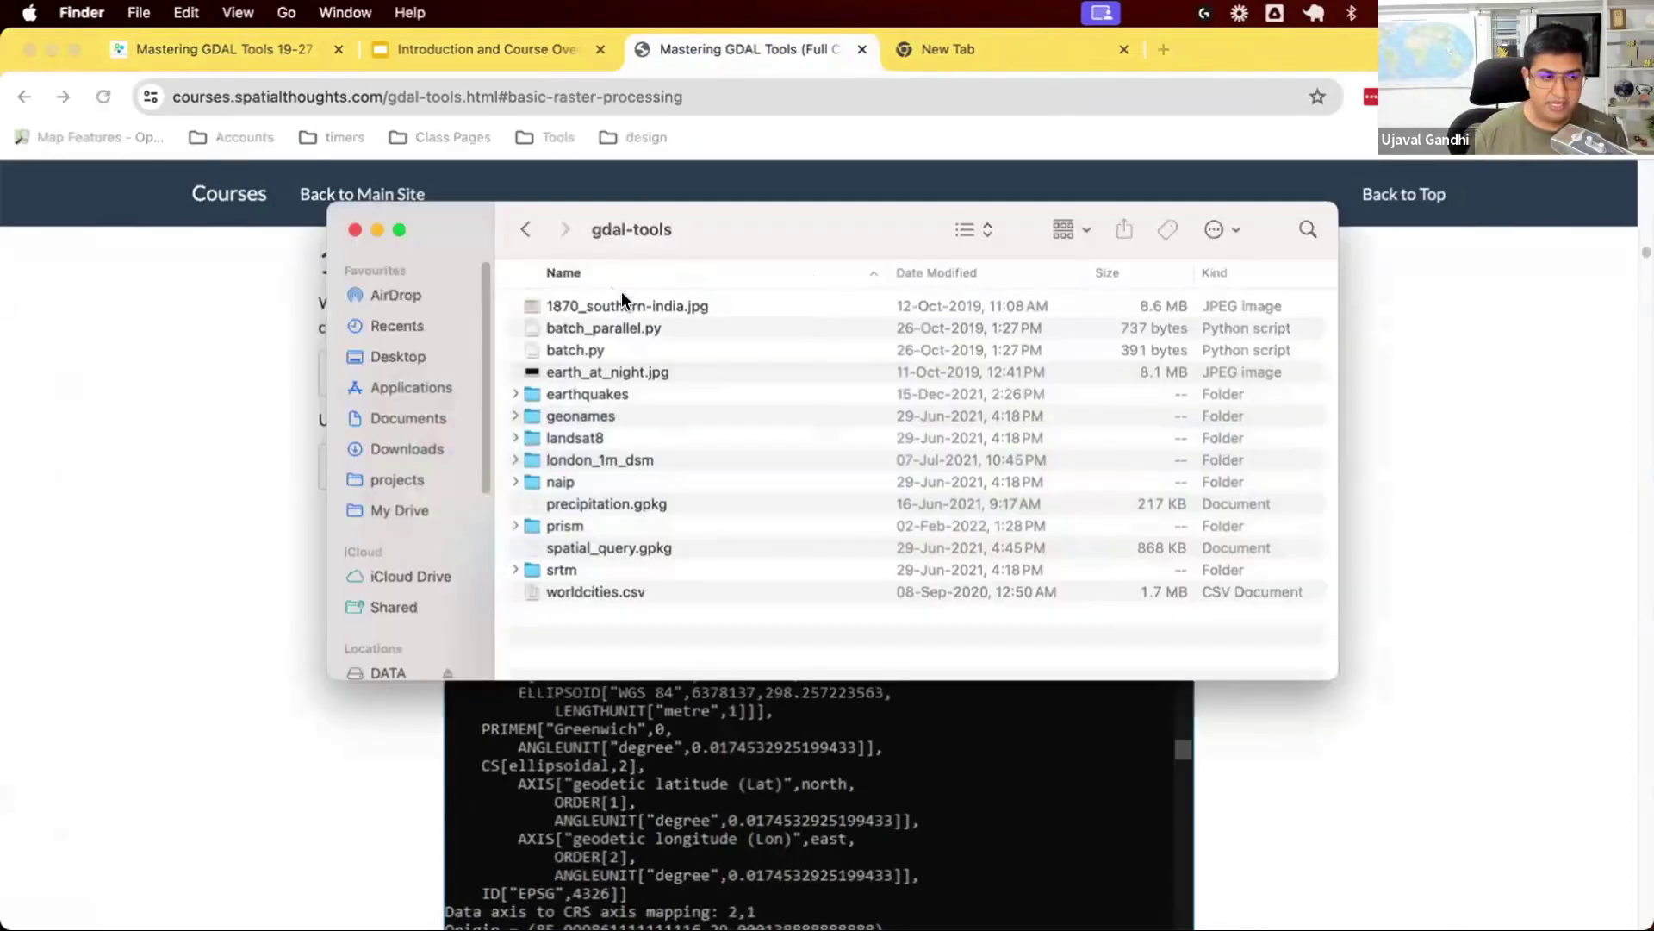
- Open the srtm folder to view its four .hgt tiles, then bring QGIS forward
{"action": "double_click", "coordinate": [567, 571]}
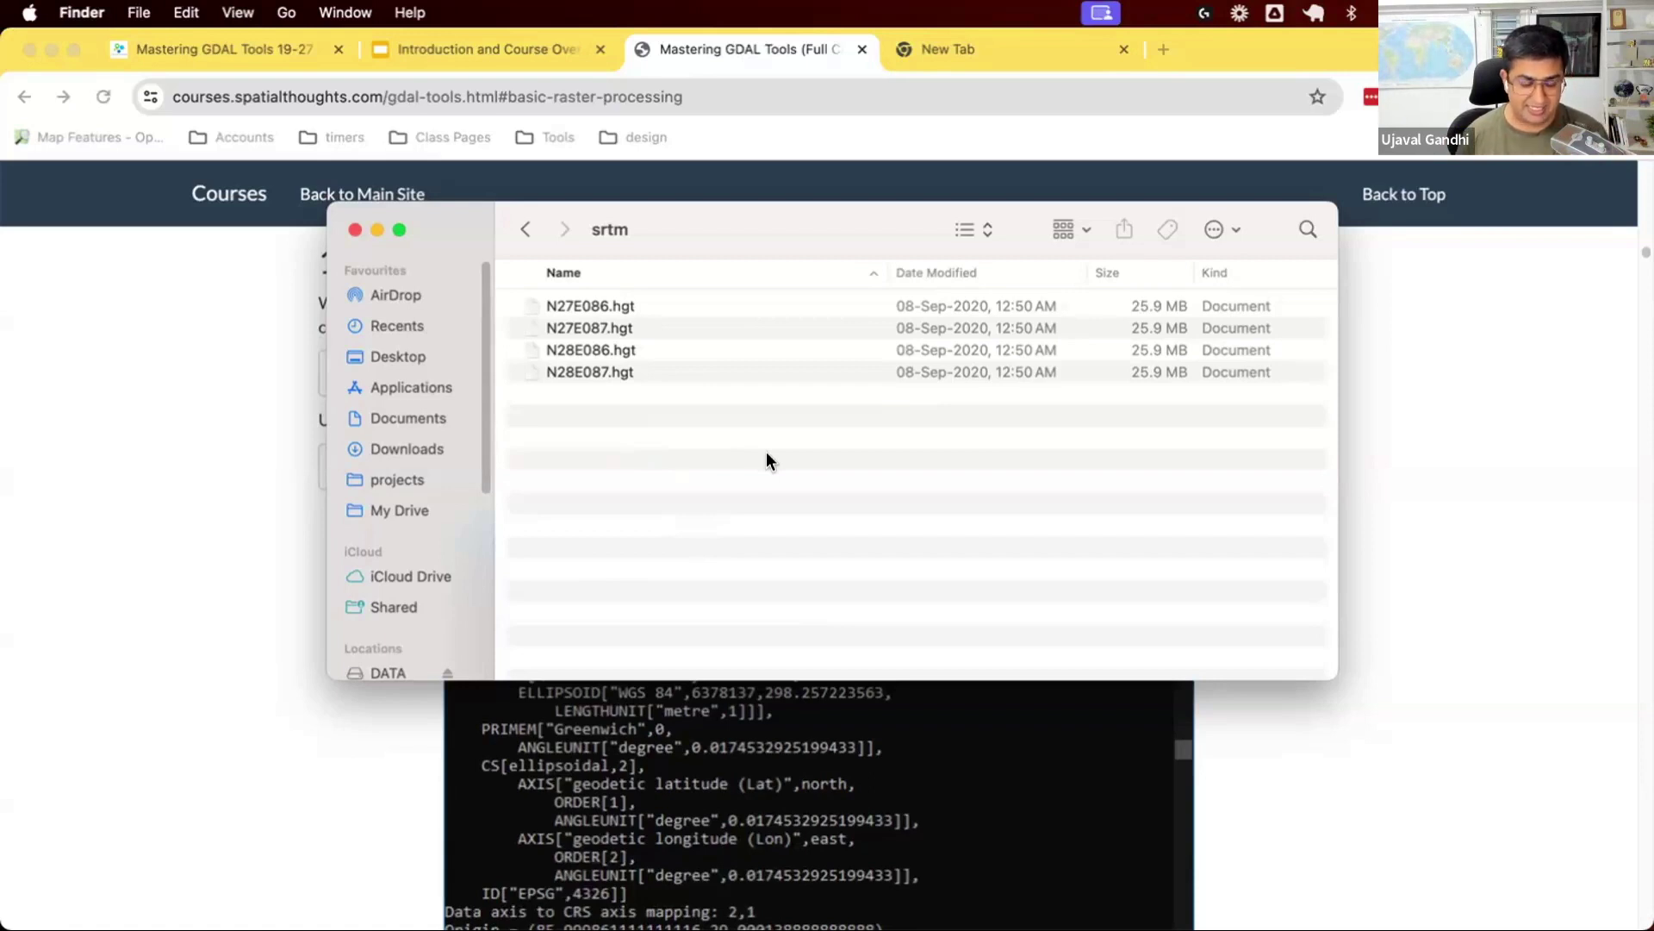
{"action": "key", "text": "super+Tab"}
{"action": "key", "text": "super+Tab"}
{"action": "key", "text": "super+Tab"}
{"action": "key", "text": "super+Tab"}
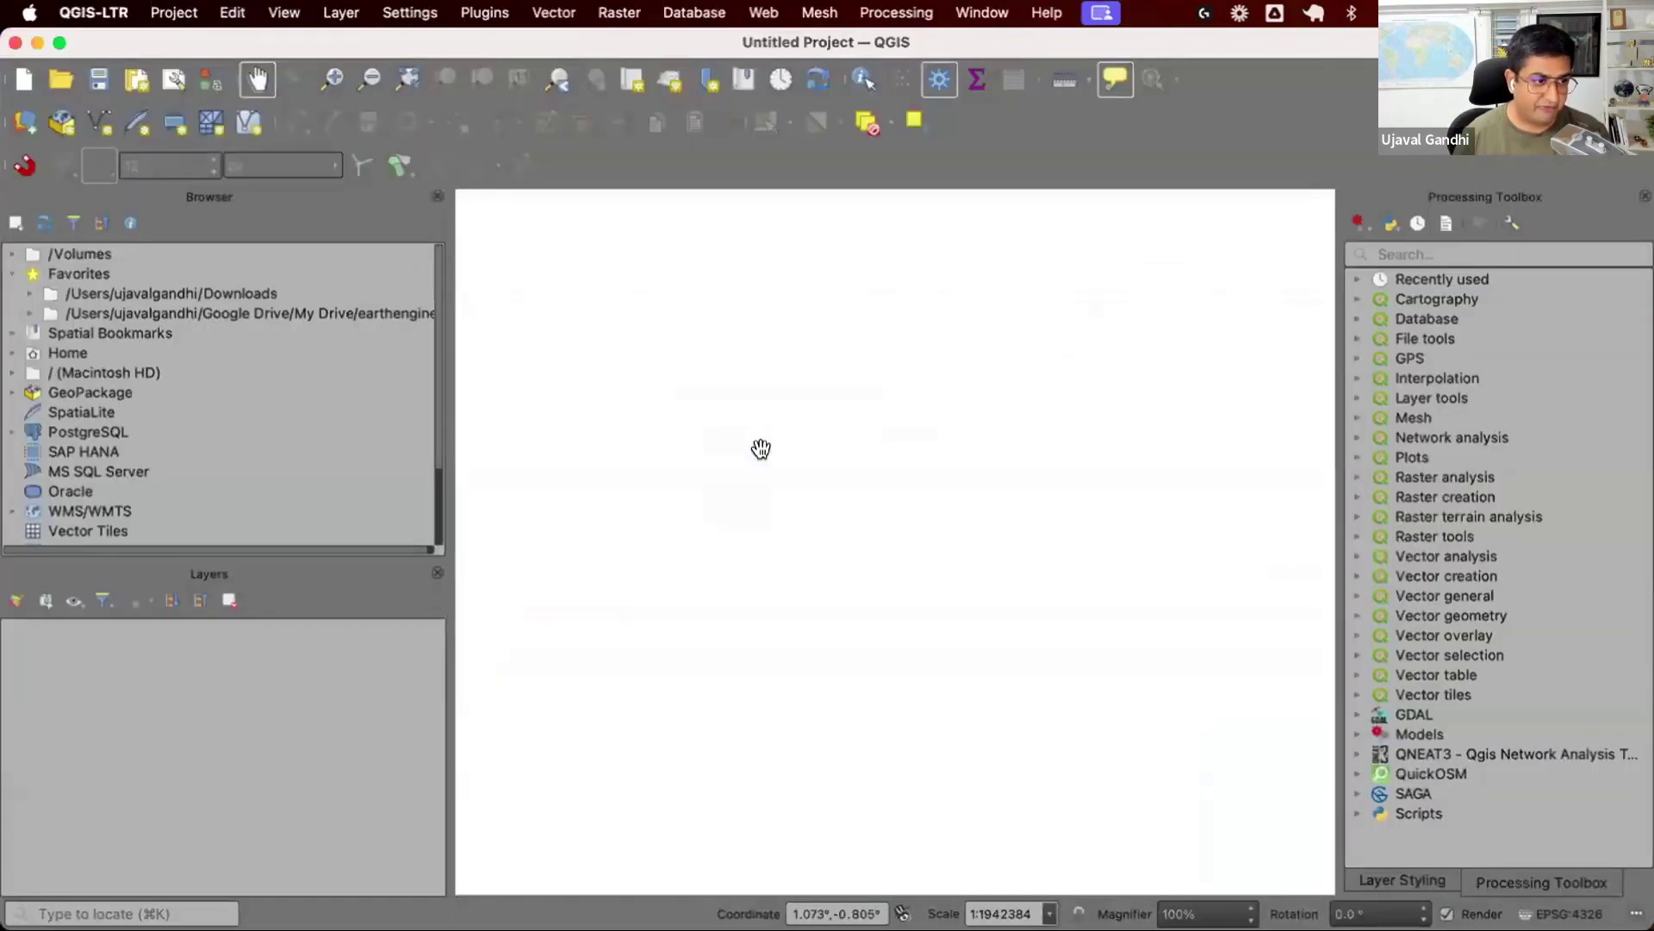
- Load N27E086.hgt from Downloads > gdal-tools > srtm in the Browser panel
{"action": "double_click", "coordinate": [241, 293]}
{"action": "double_click", "coordinate": [146, 443]}
{"action": "double_click", "coordinate": [183, 472]}
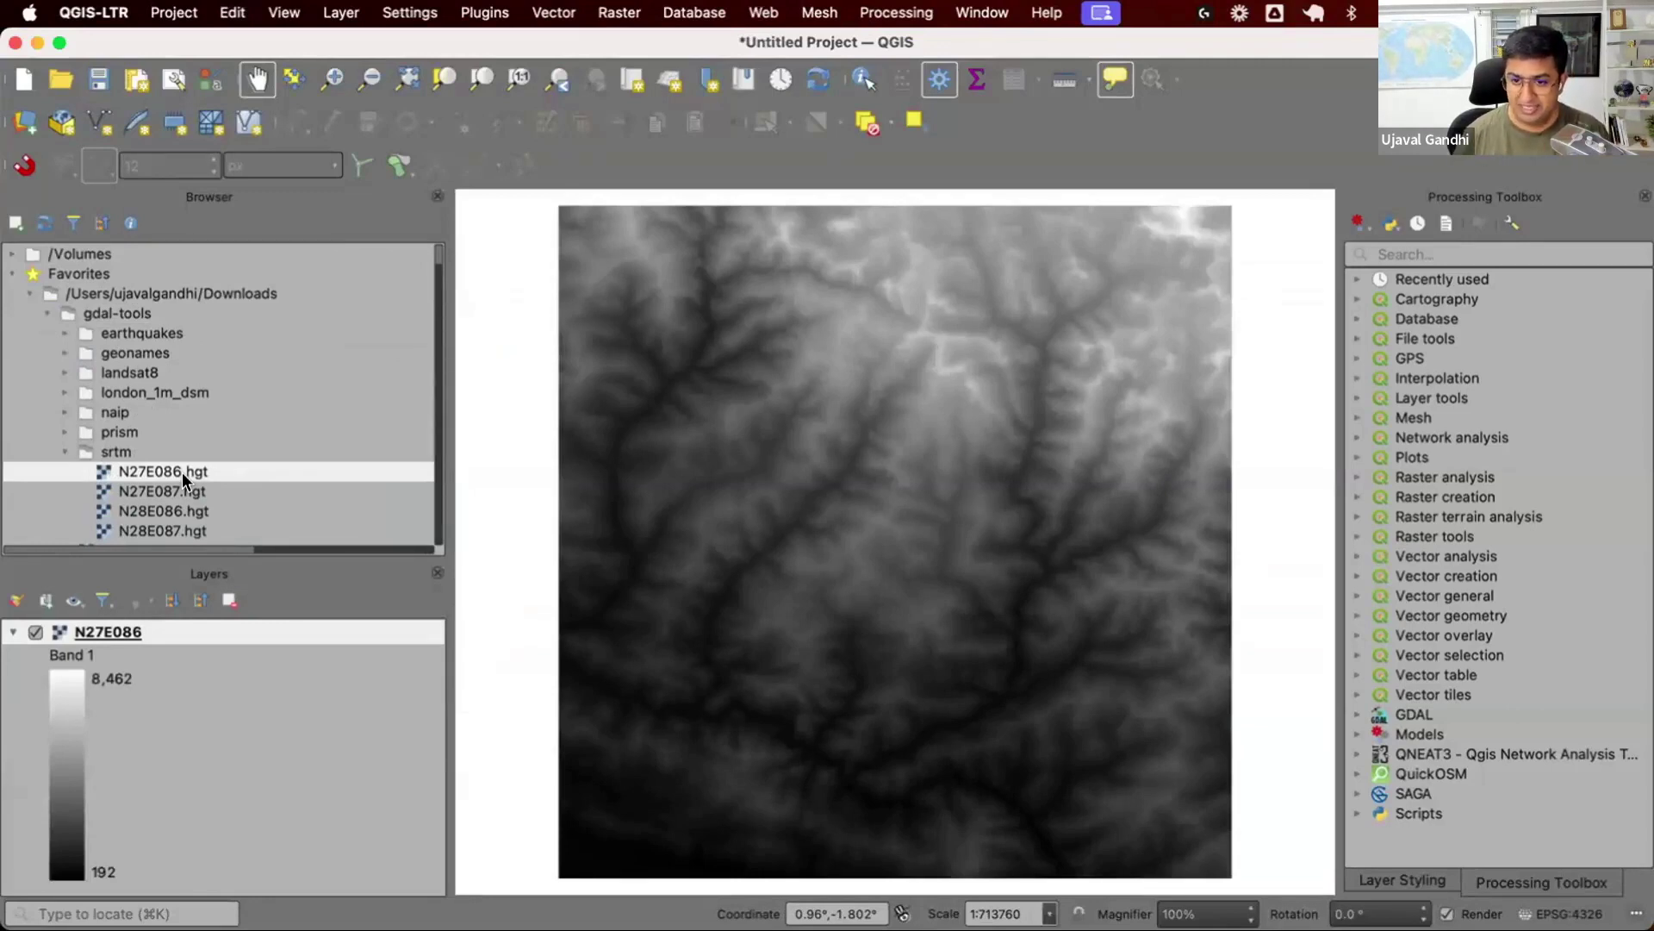
- Identify a point on the tile, revealing a Band 1 elevation value of 4829
{"action": "left_click", "coordinate": [865, 80]}
{"action": "left_click", "coordinate": [866, 342]}
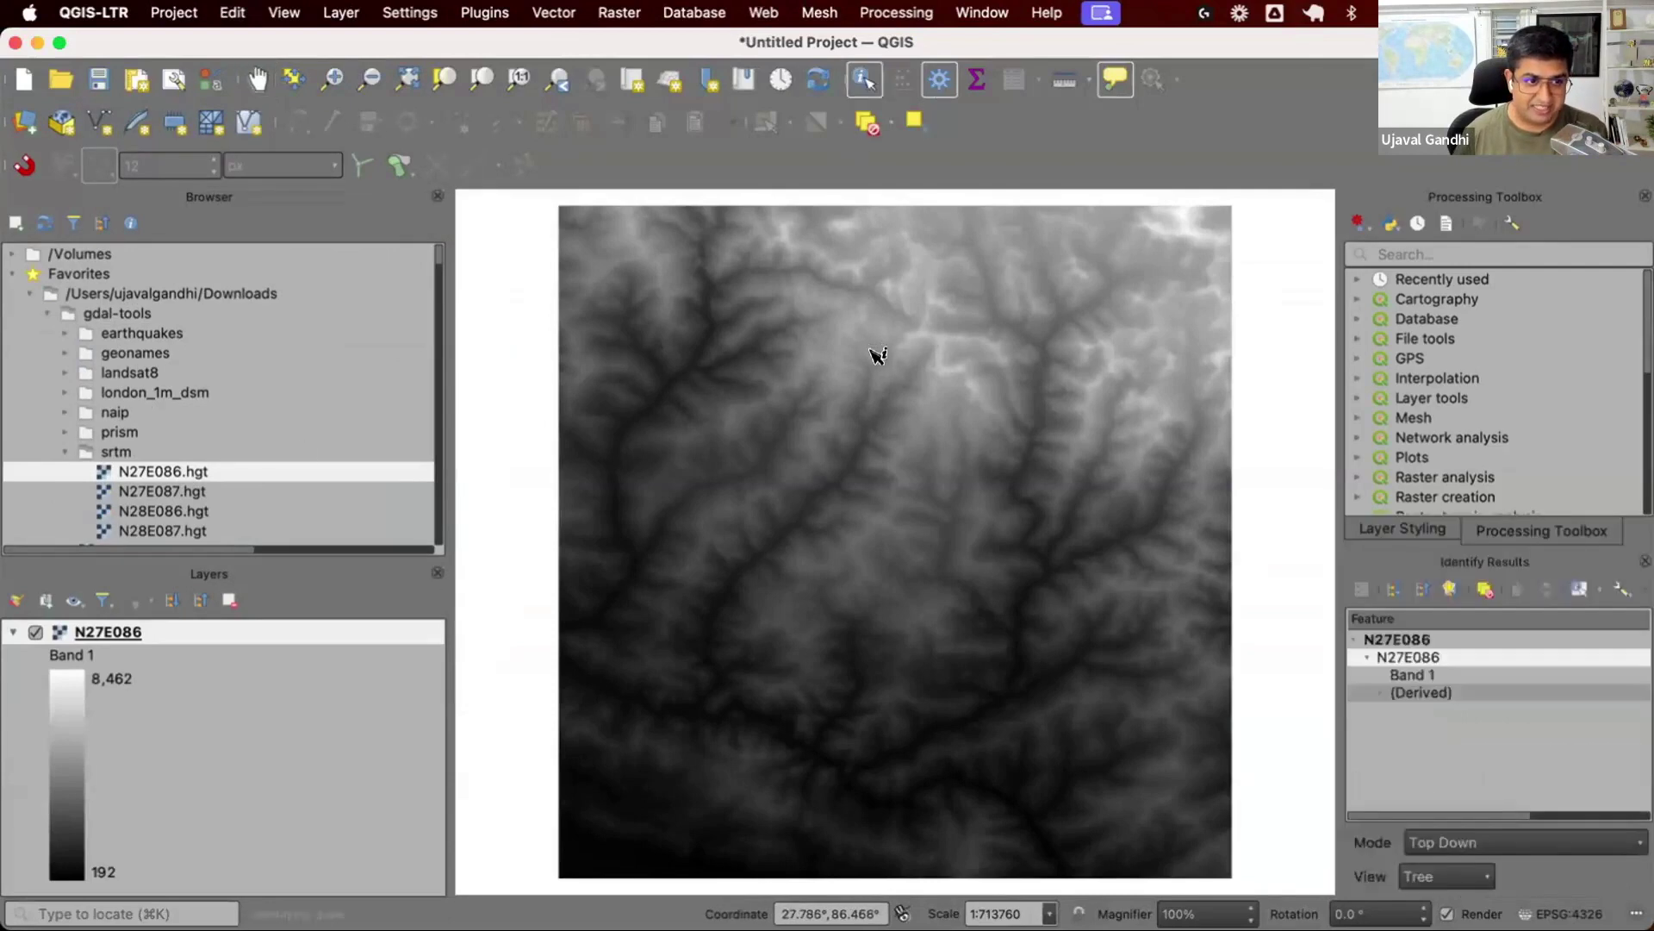
{"action": "left_click_drag", "start_coordinate": [1338, 685], "coordinate": [1224, 676]}
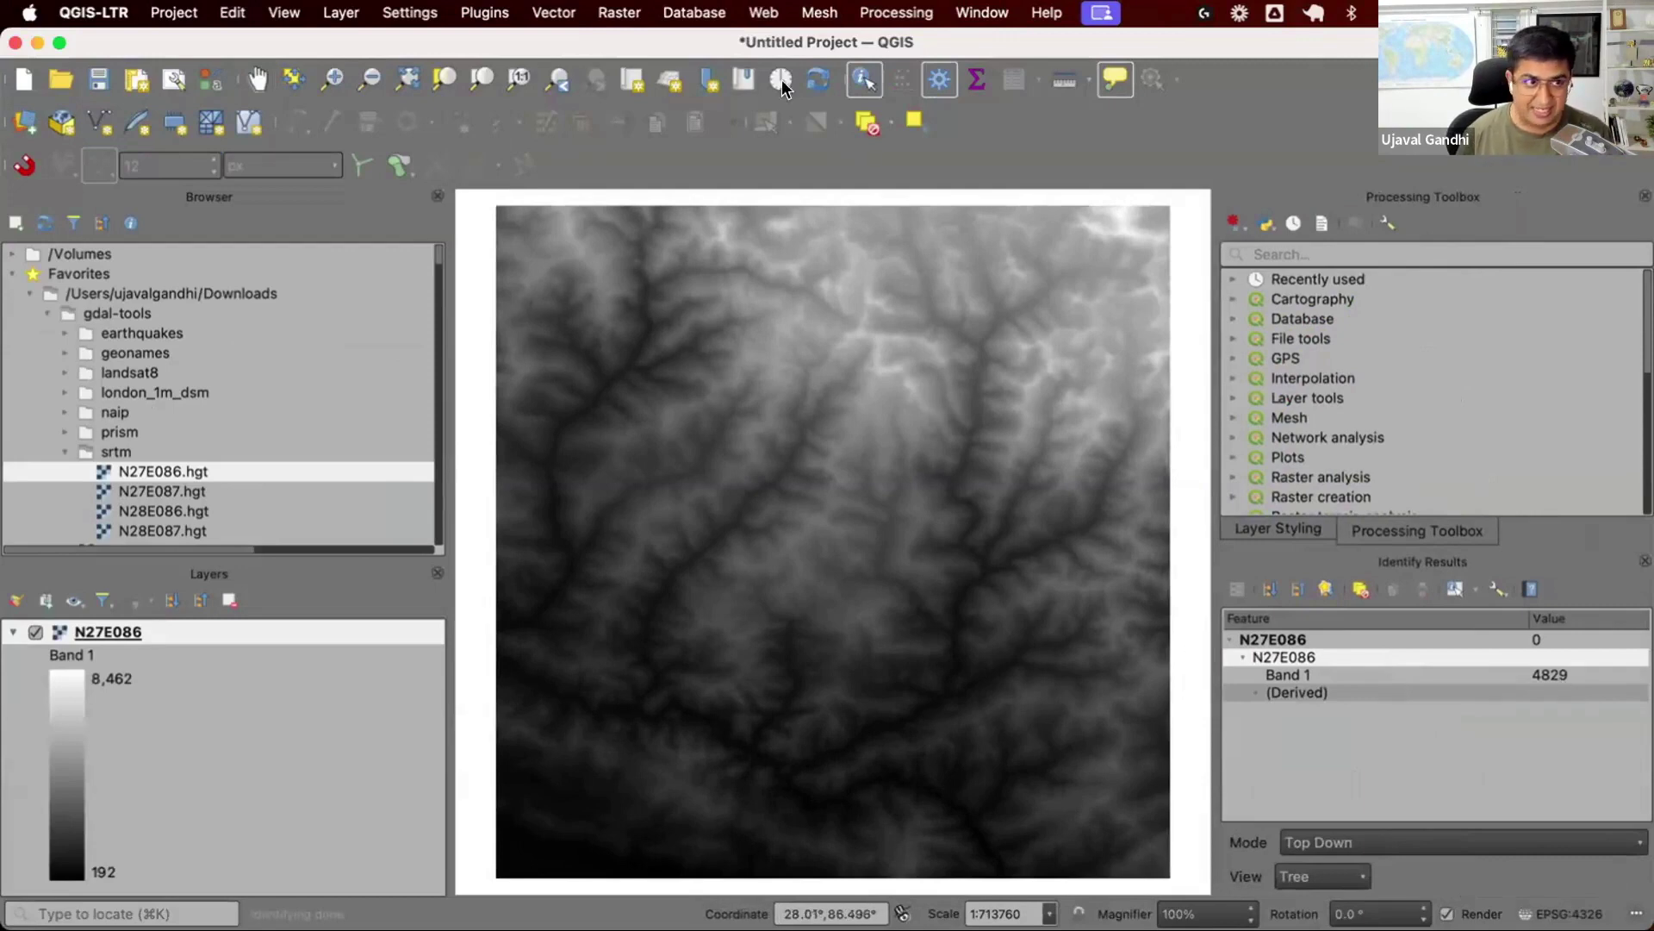
- Add the OSM Standard basemap via Web > QuickMapServices > OSM
{"action": "left_click", "coordinate": [764, 12]}
{"action": "mouse_move", "coordinate": [862, 45]}
{"action": "mouse_move", "coordinate": [1053, 362]}
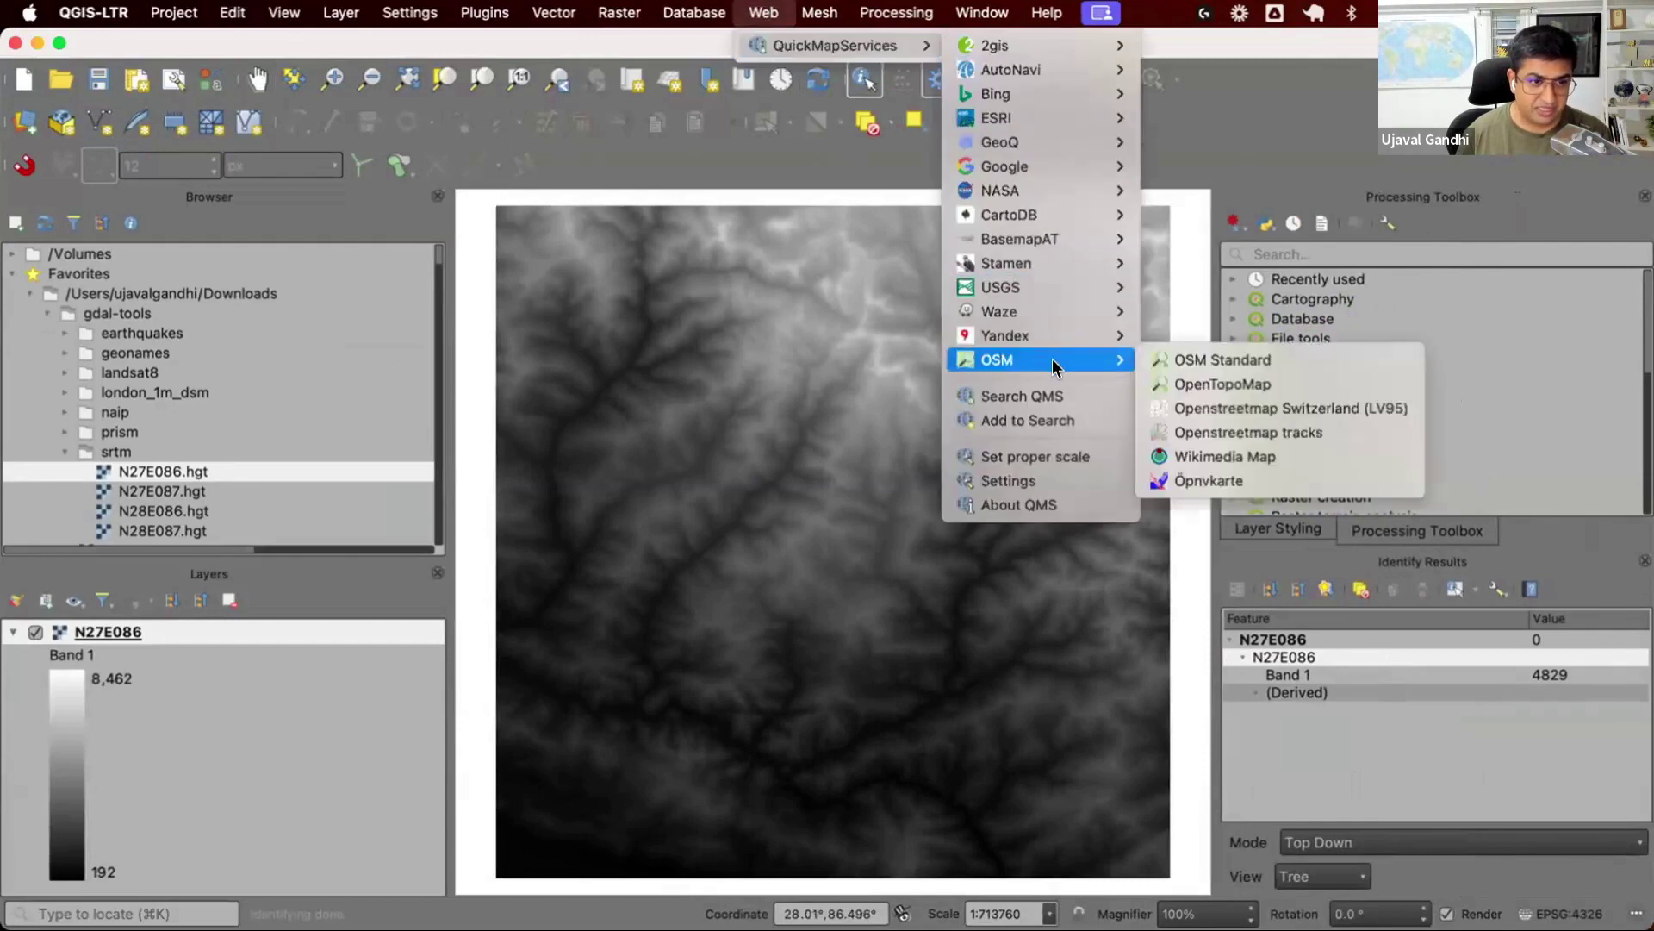
{"action": "left_click", "coordinate": [1154, 359]}
- Load tiles N27E087.hgt, N28E086.hgt and N28E087.hgt as layers
{"action": "scroll", "coordinate": [697, 518], "scroll_direction": "down", "scroll_amount": 2}
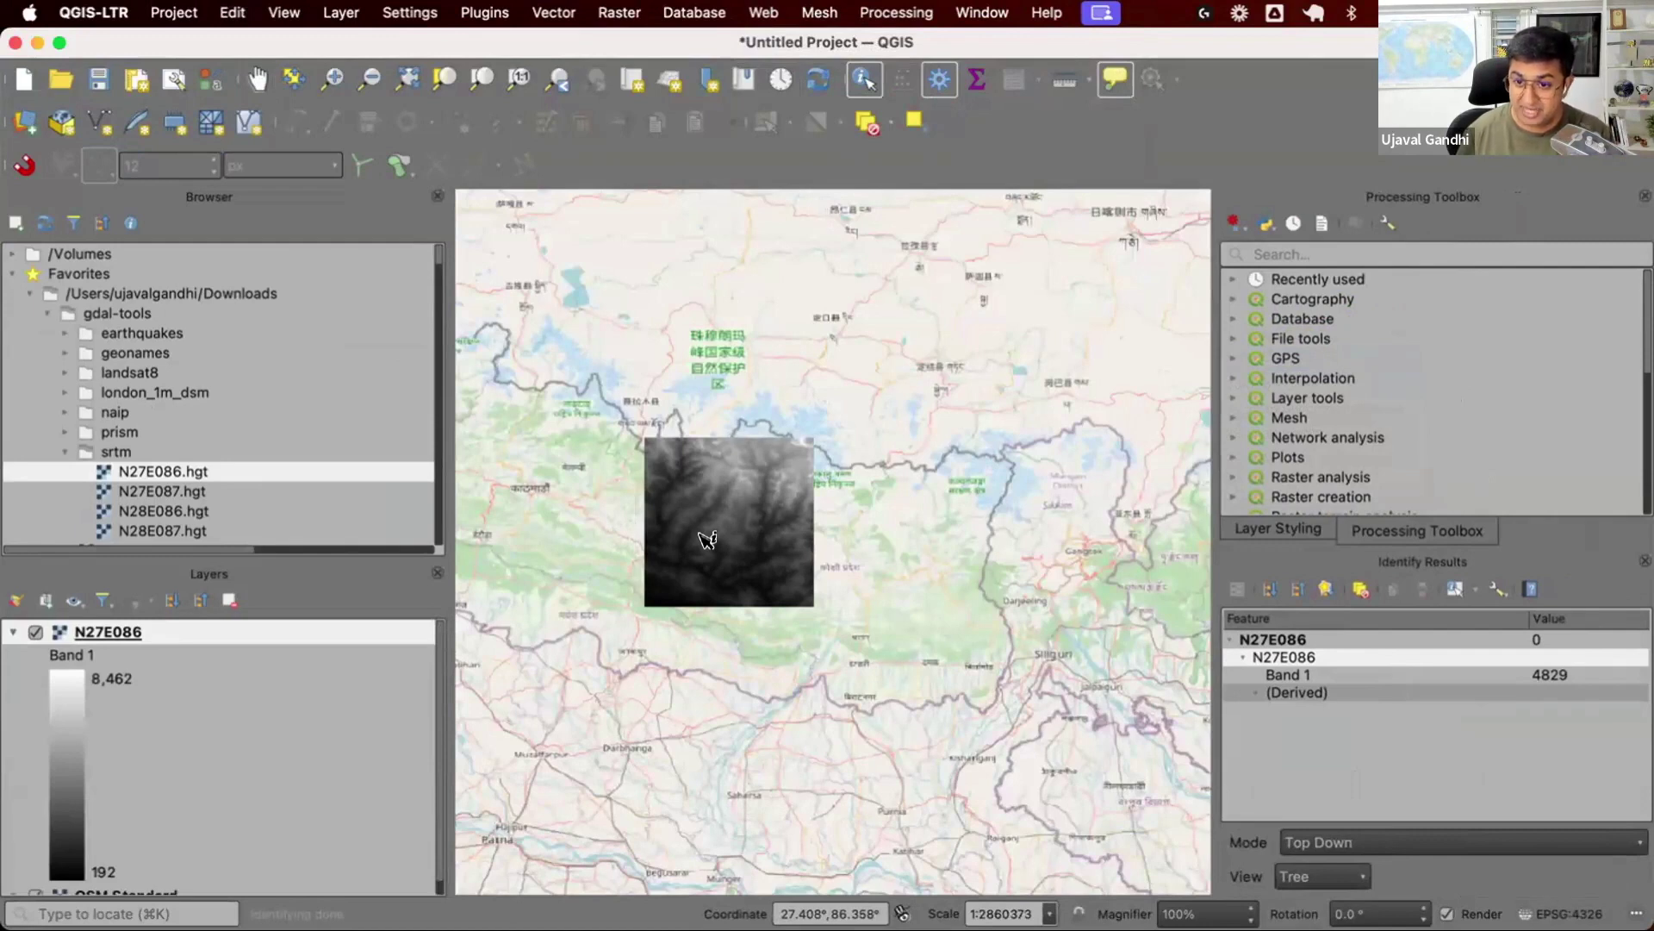
{"action": "double_click", "coordinate": [205, 492]}
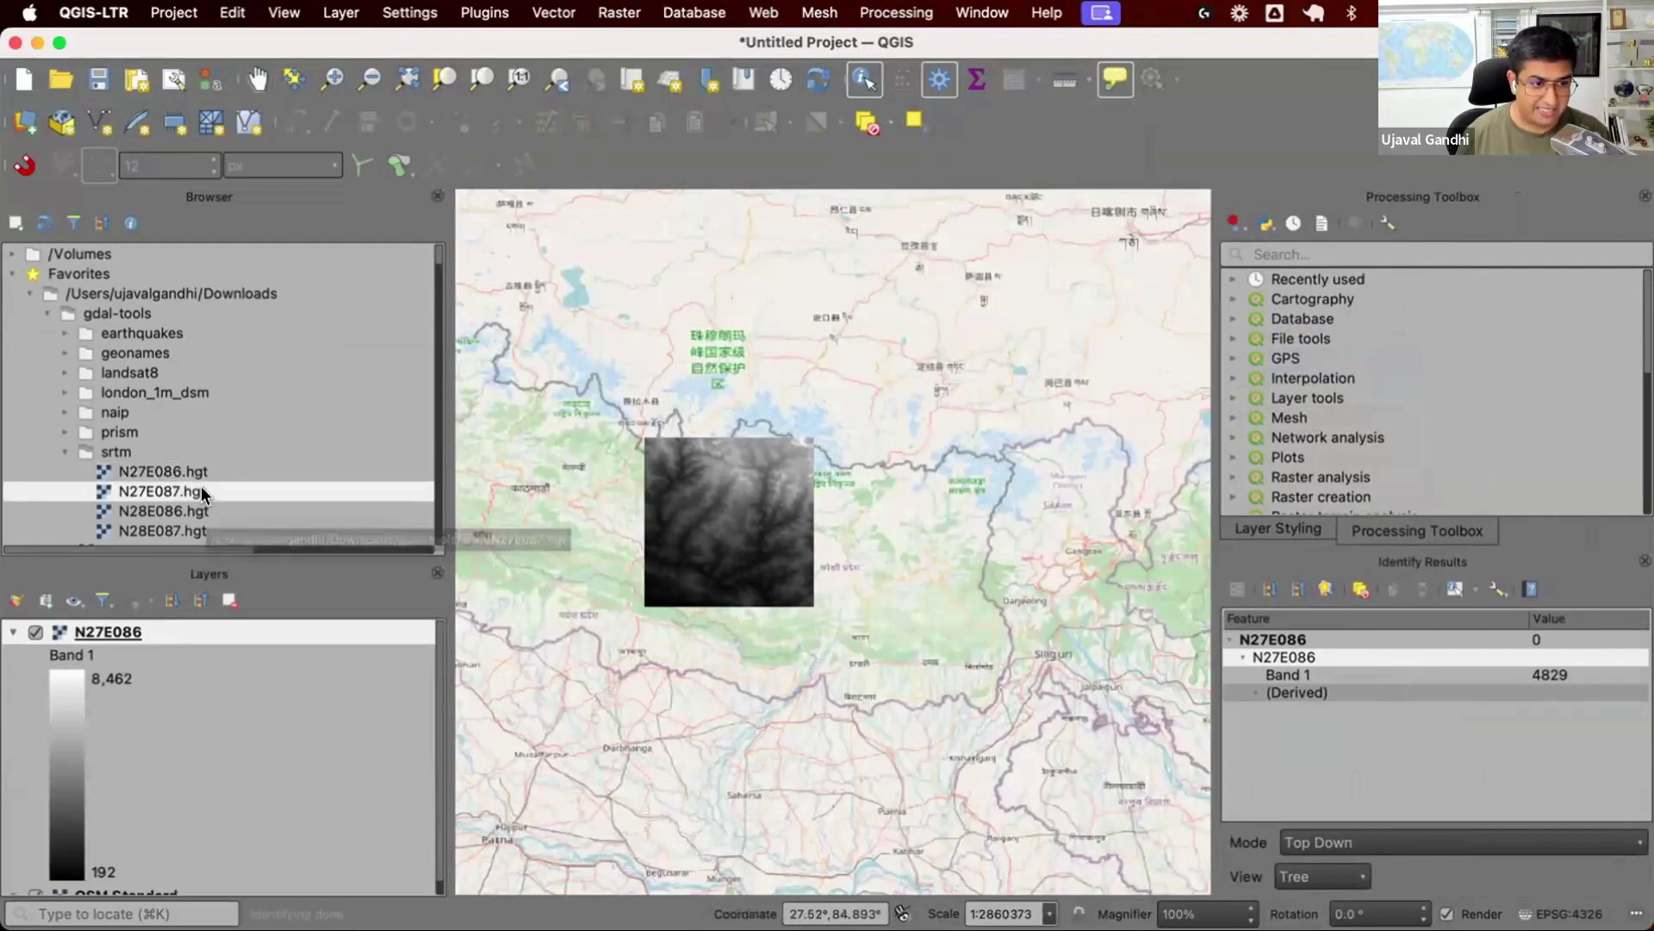
{"action": "double_click", "coordinate": [203, 511]}
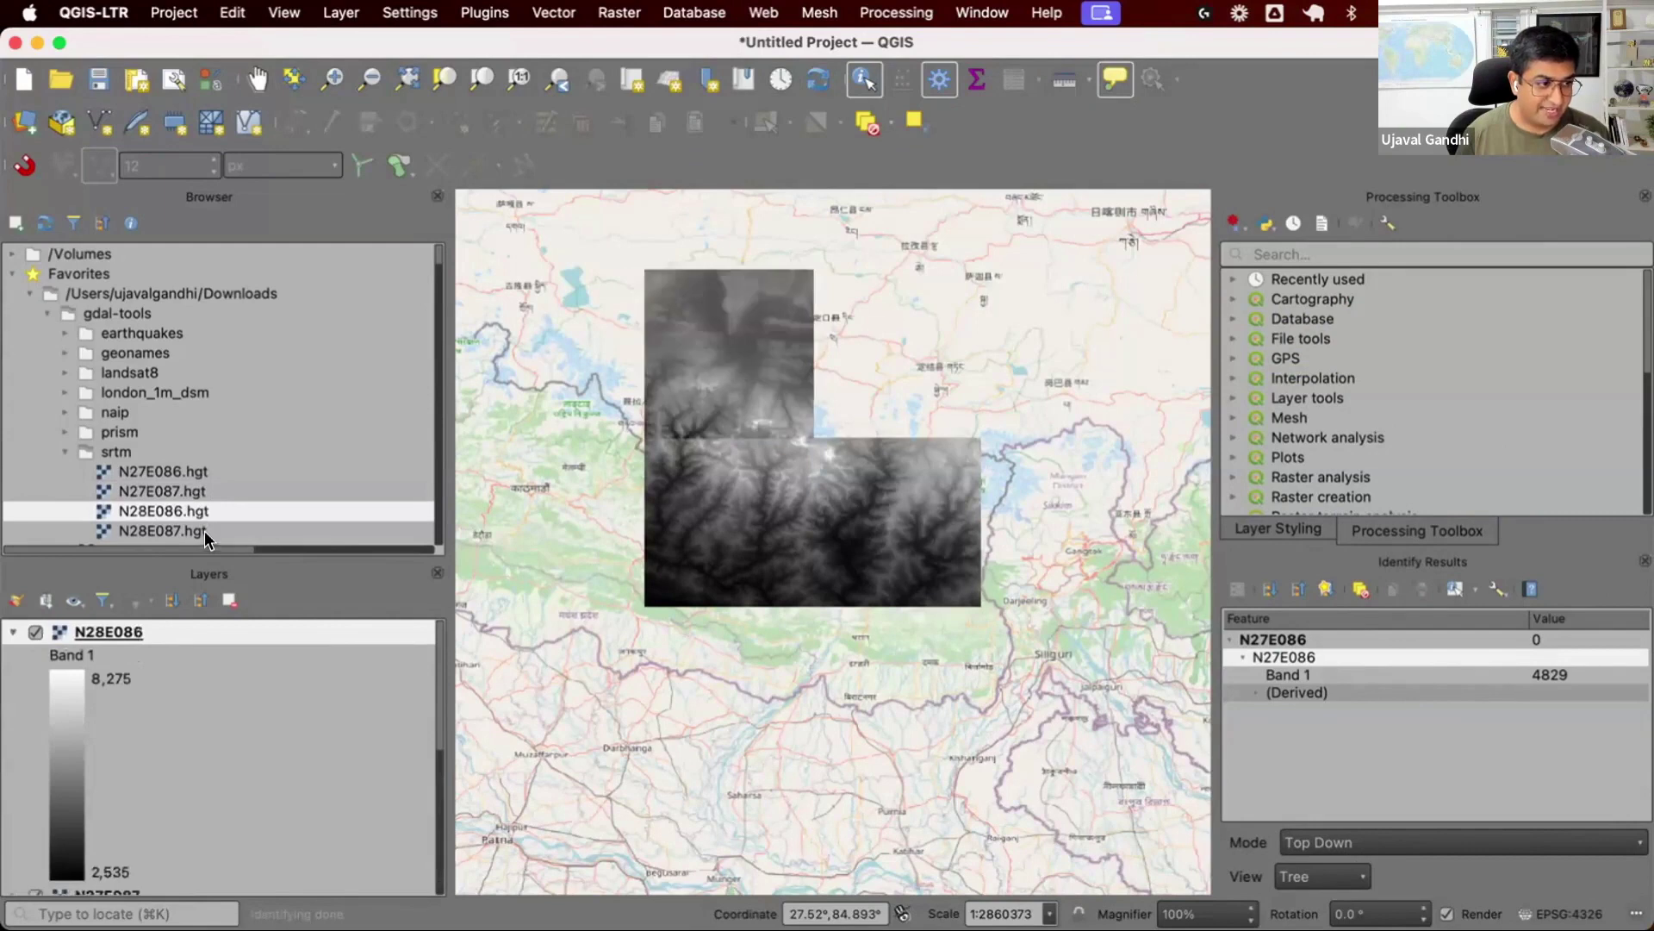
{"action": "double_click", "coordinate": [205, 532]}
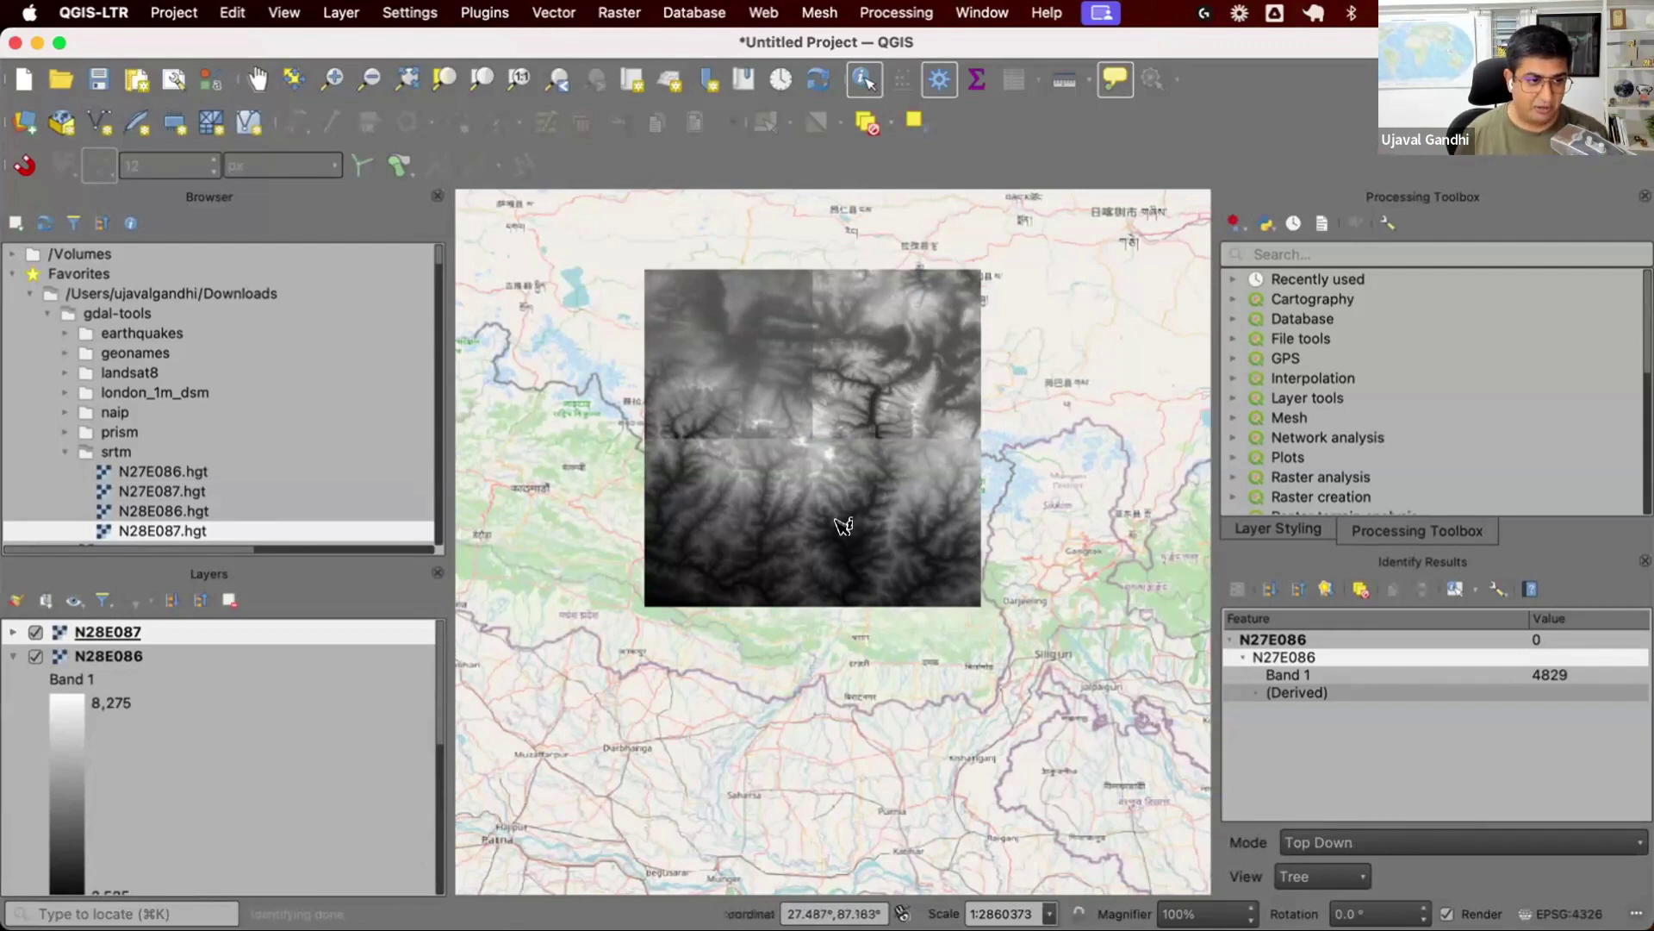
- Centre the four-tile mosaic in the map view, then return to Chrome's course page
{"action": "scroll", "coordinate": [834, 452], "scroll_direction": "up", "scroll_amount": 1}
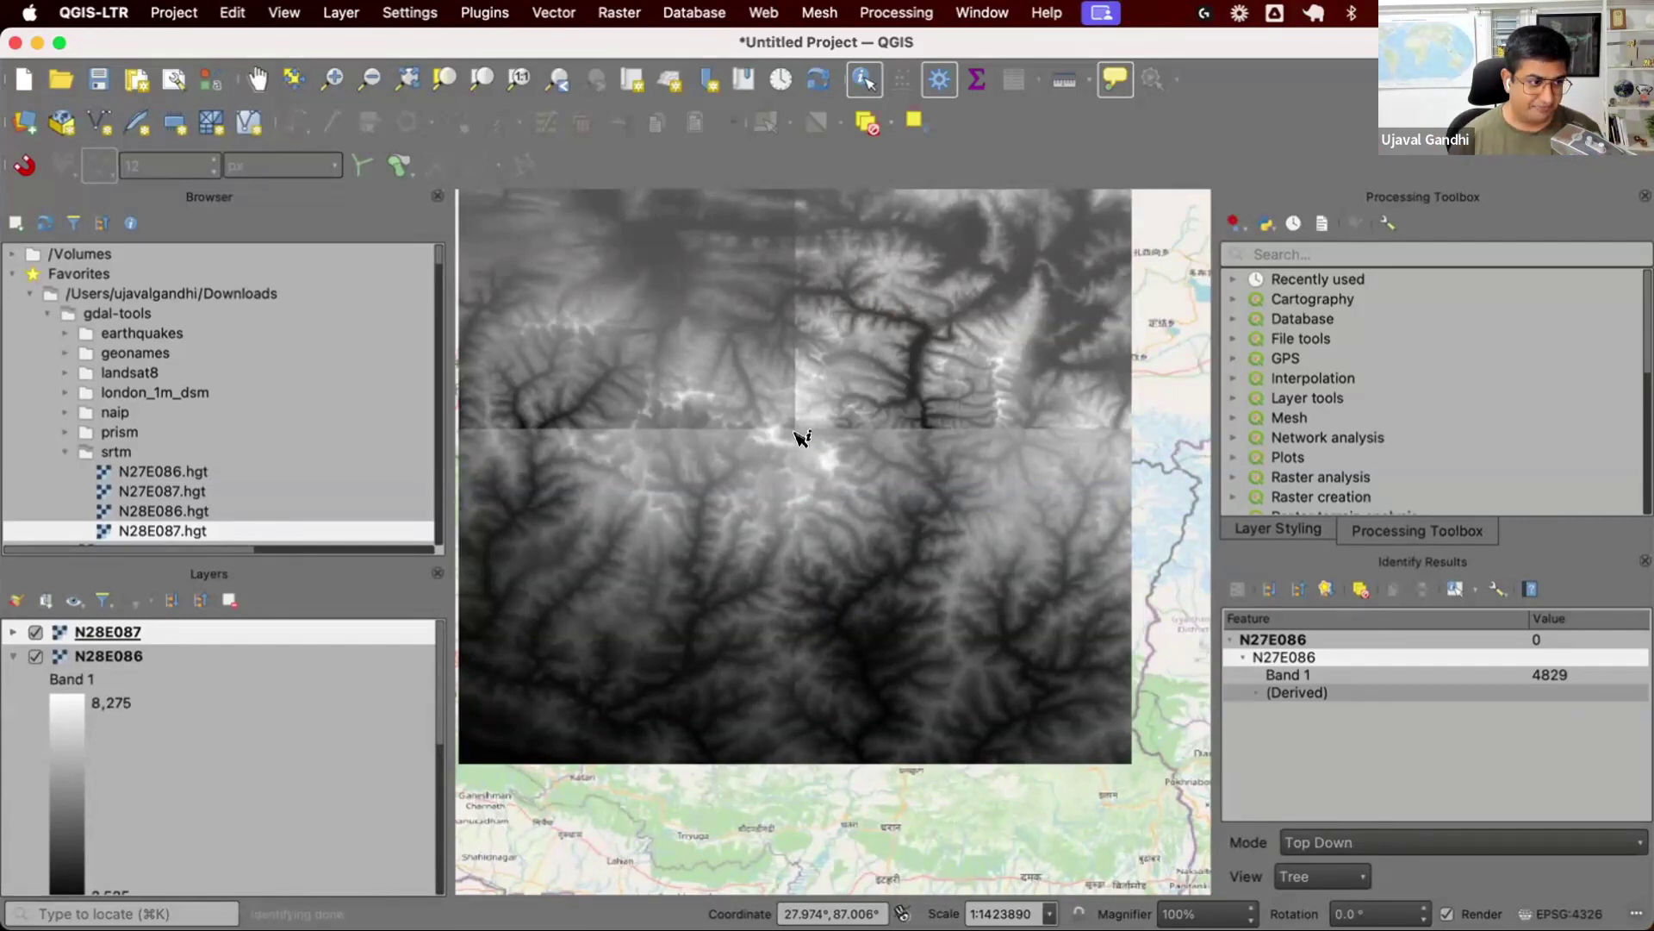
{"action": "left_click_drag", "start_coordinate": [613, 470], "coordinate": [650, 573]}
{"action": "key", "text": "super+Tab"}
{"action": "key", "text": "super+Tab"}
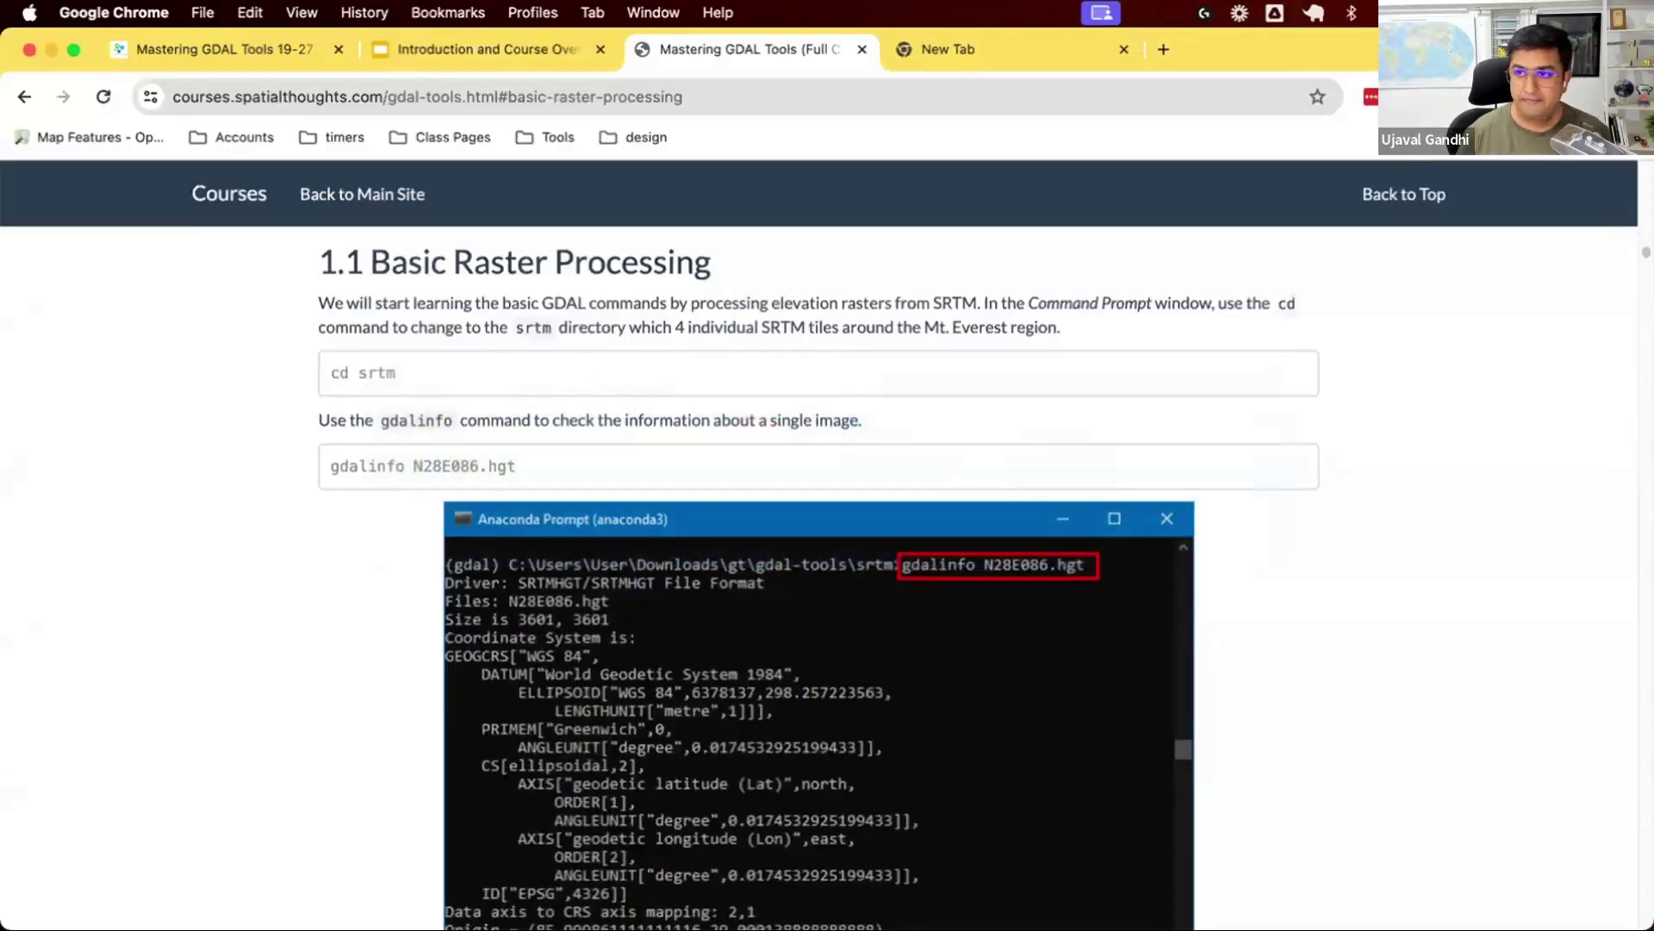
- Switch to Terminal at the gdal-tools prompt
{"action": "key", "text": "super+Tab"}
{"action": "key", "text": "super+Tab"}
{"action": "key", "text": "super+Tab"}
{"action": "key", "text": "super+Tab"}
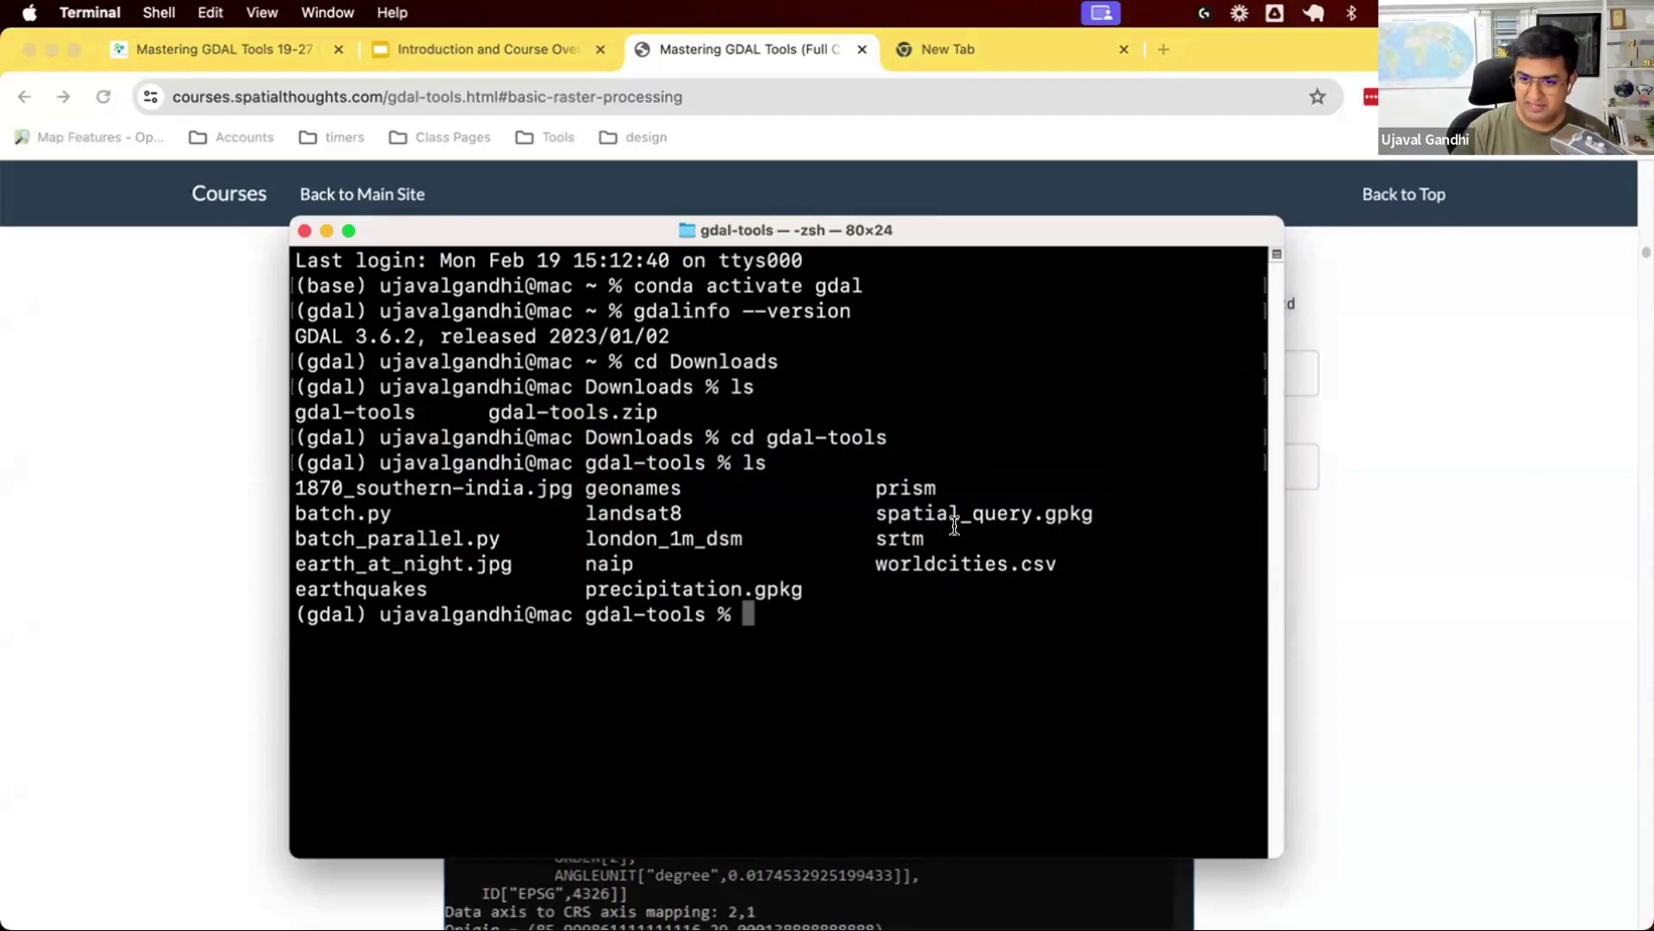
- Run the clear command to wipe the Terminal screen
{"action": "type", "text": "clear"}
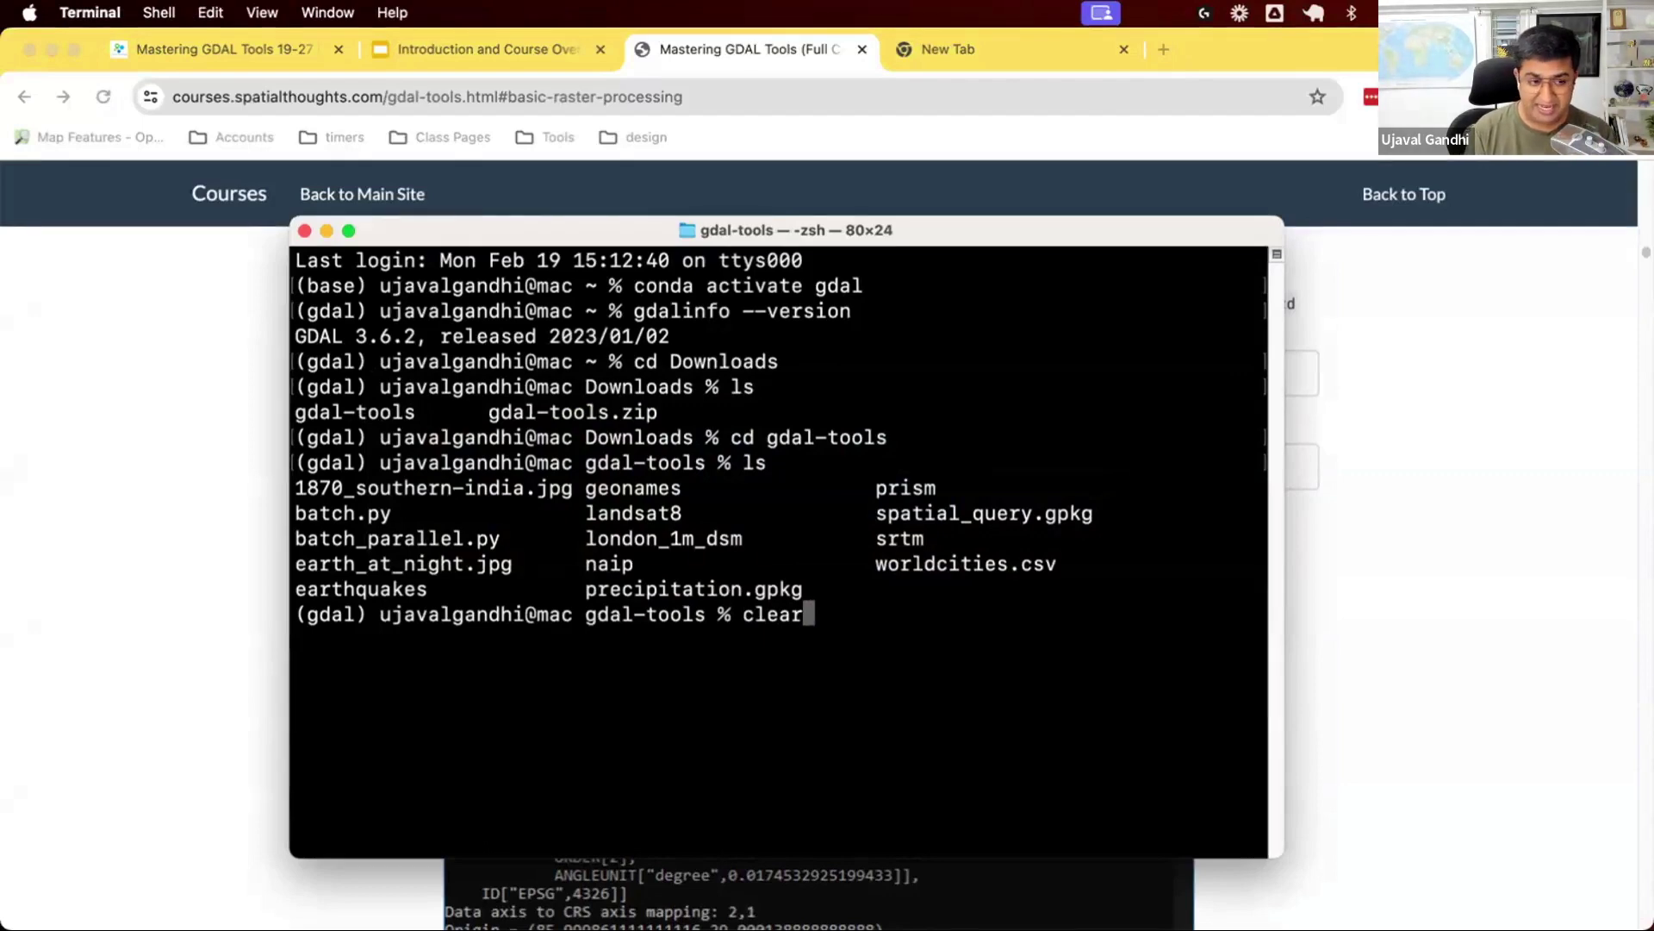
{"action": "key", "text": "BackSpace"}
{"action": "key", "text": "BackSpace"}
{"action": "key", "text": "BackSpace"}
{"action": "type", "text": "s"}
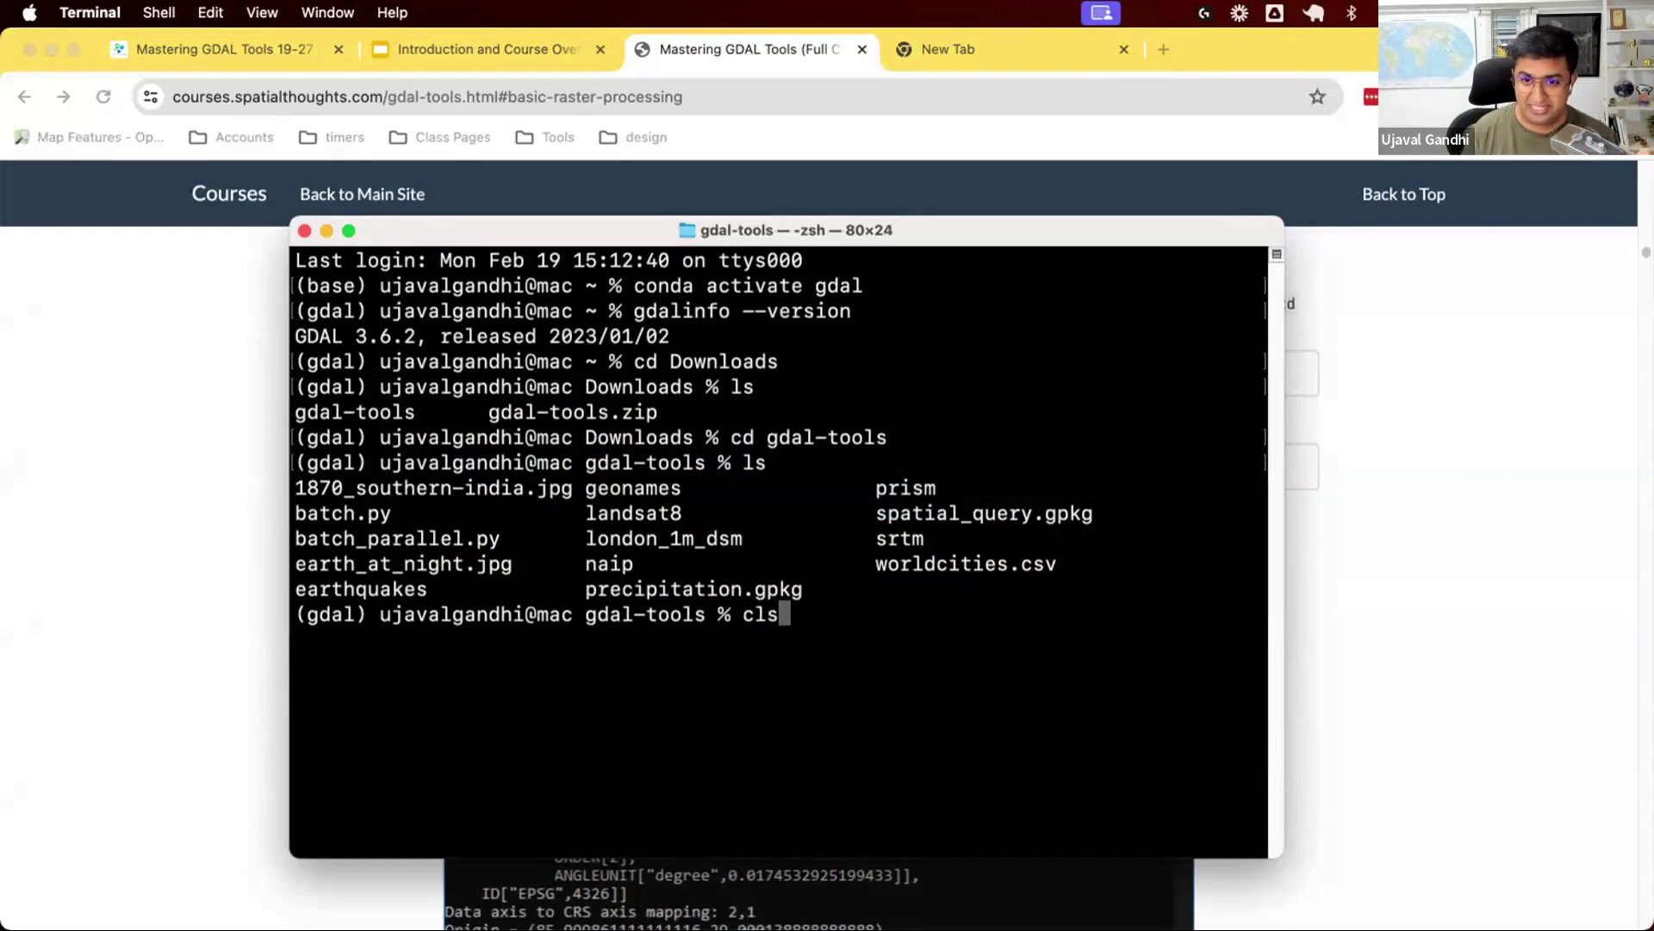
{"action": "key", "text": "BackSpace"}
{"action": "type", "text": "ear"}
{"action": "key", "text": "Return"}
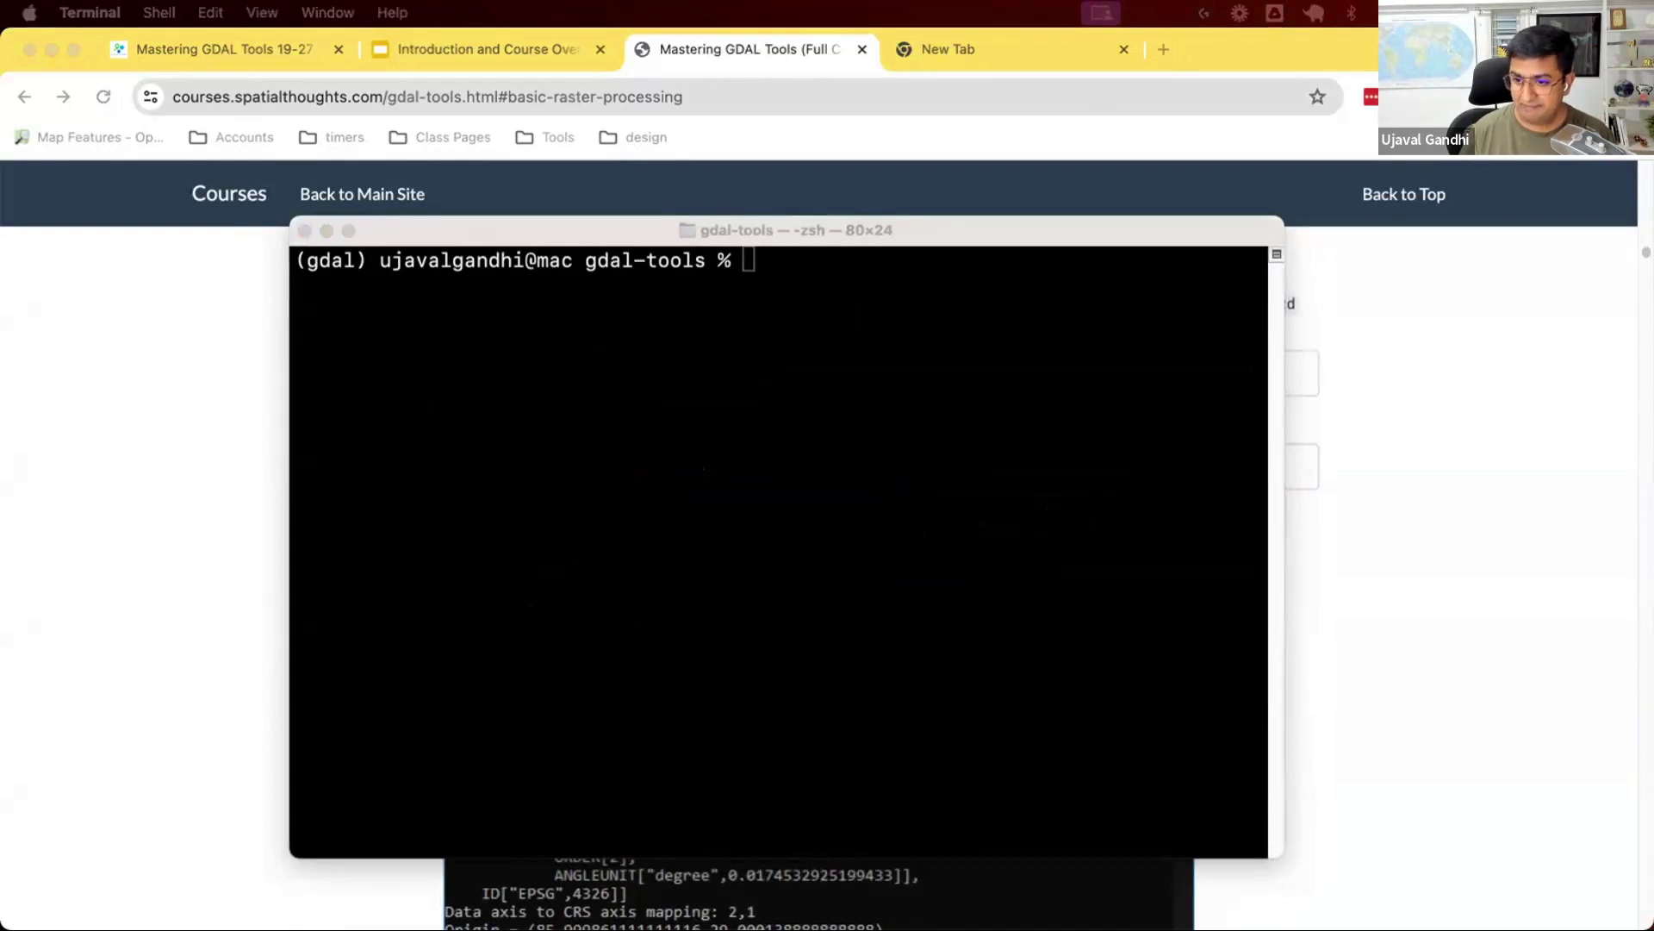
- Change into the srtm folder and list its four .hgt tiles
{"action": "left_click", "coordinate": [1149, 509]}
{"action": "type", "text": "cd"}
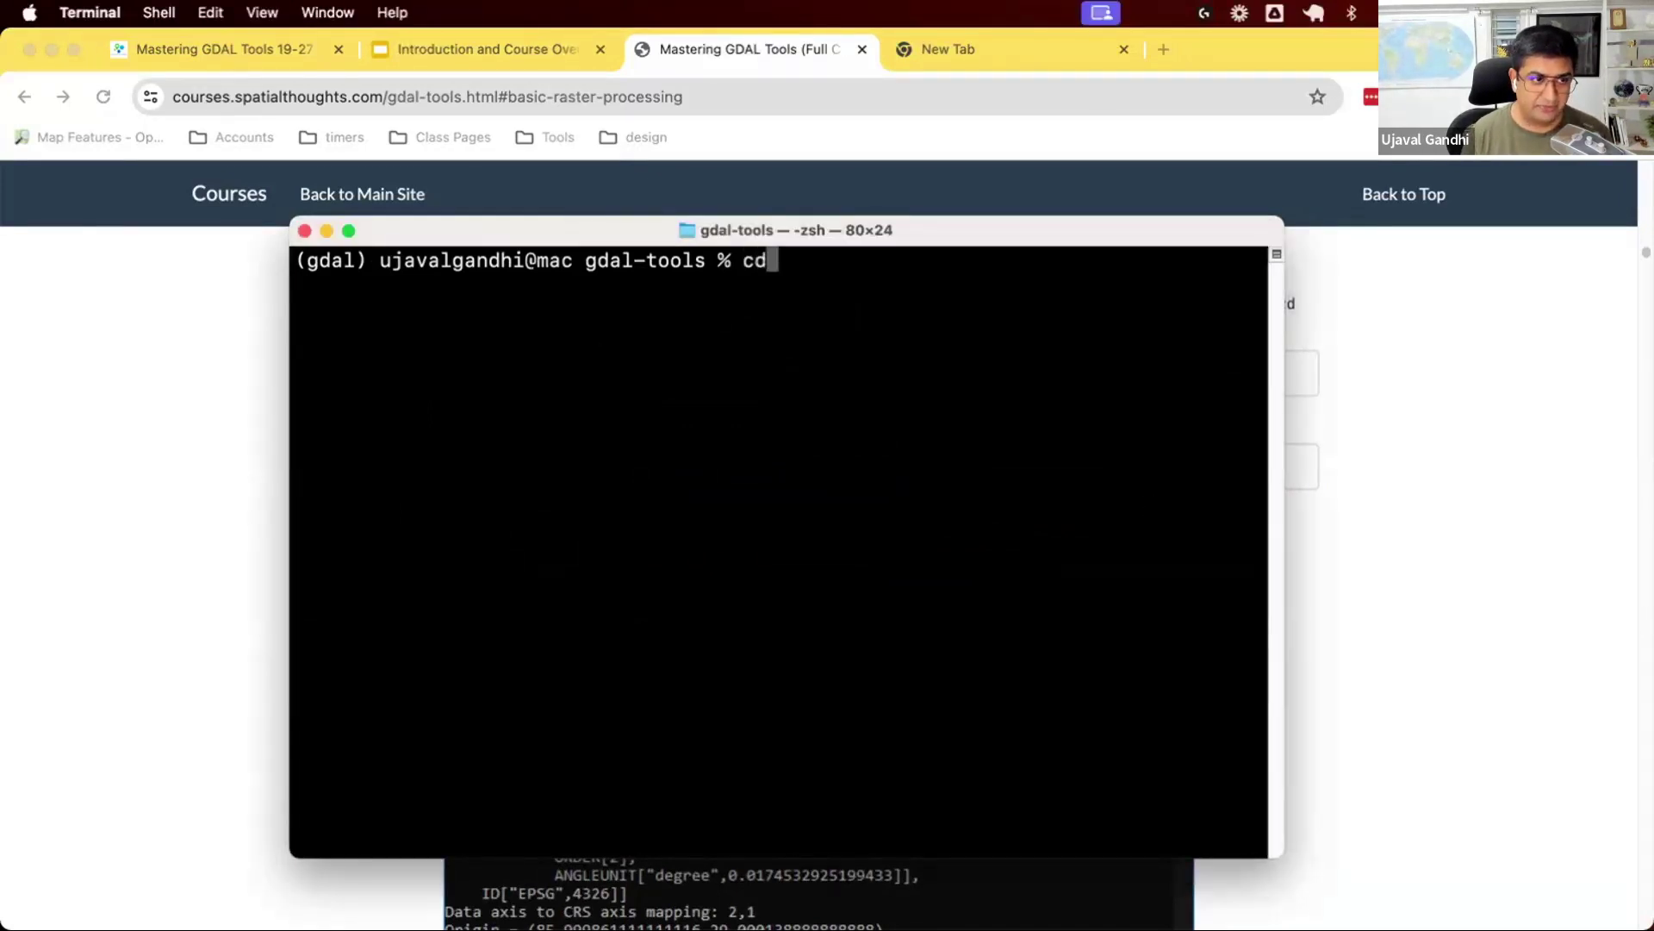
{"action": "type", "text": " srtm"}
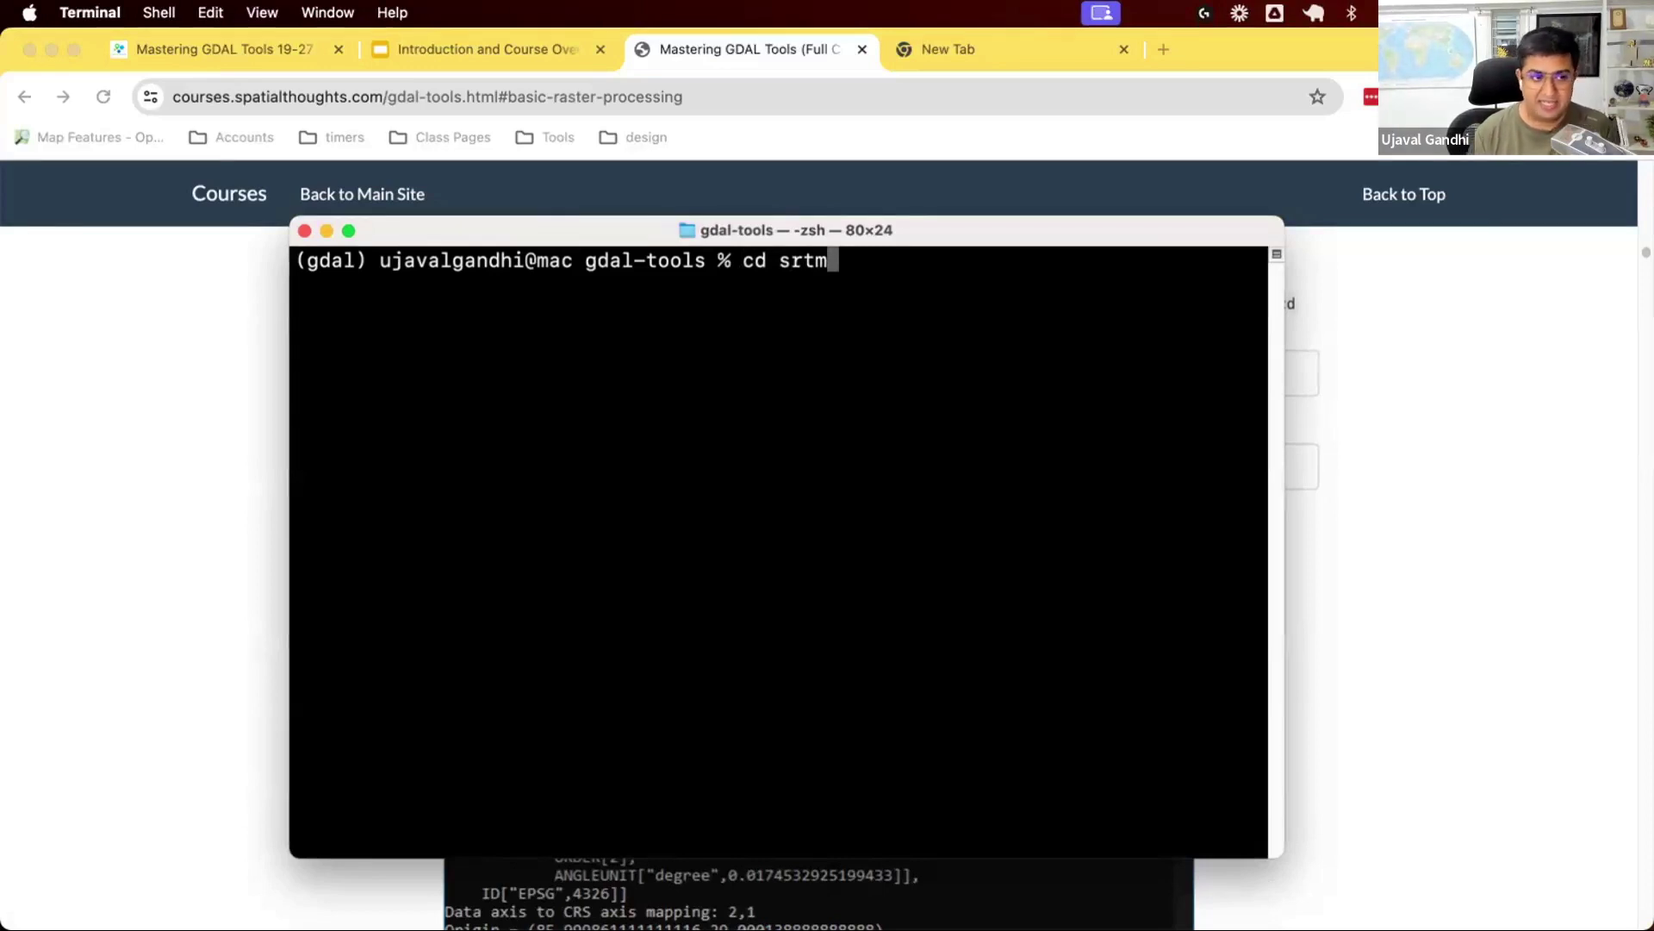
{"action": "key", "text": "BackSpace"}
{"action": "type", "text": "m/"}
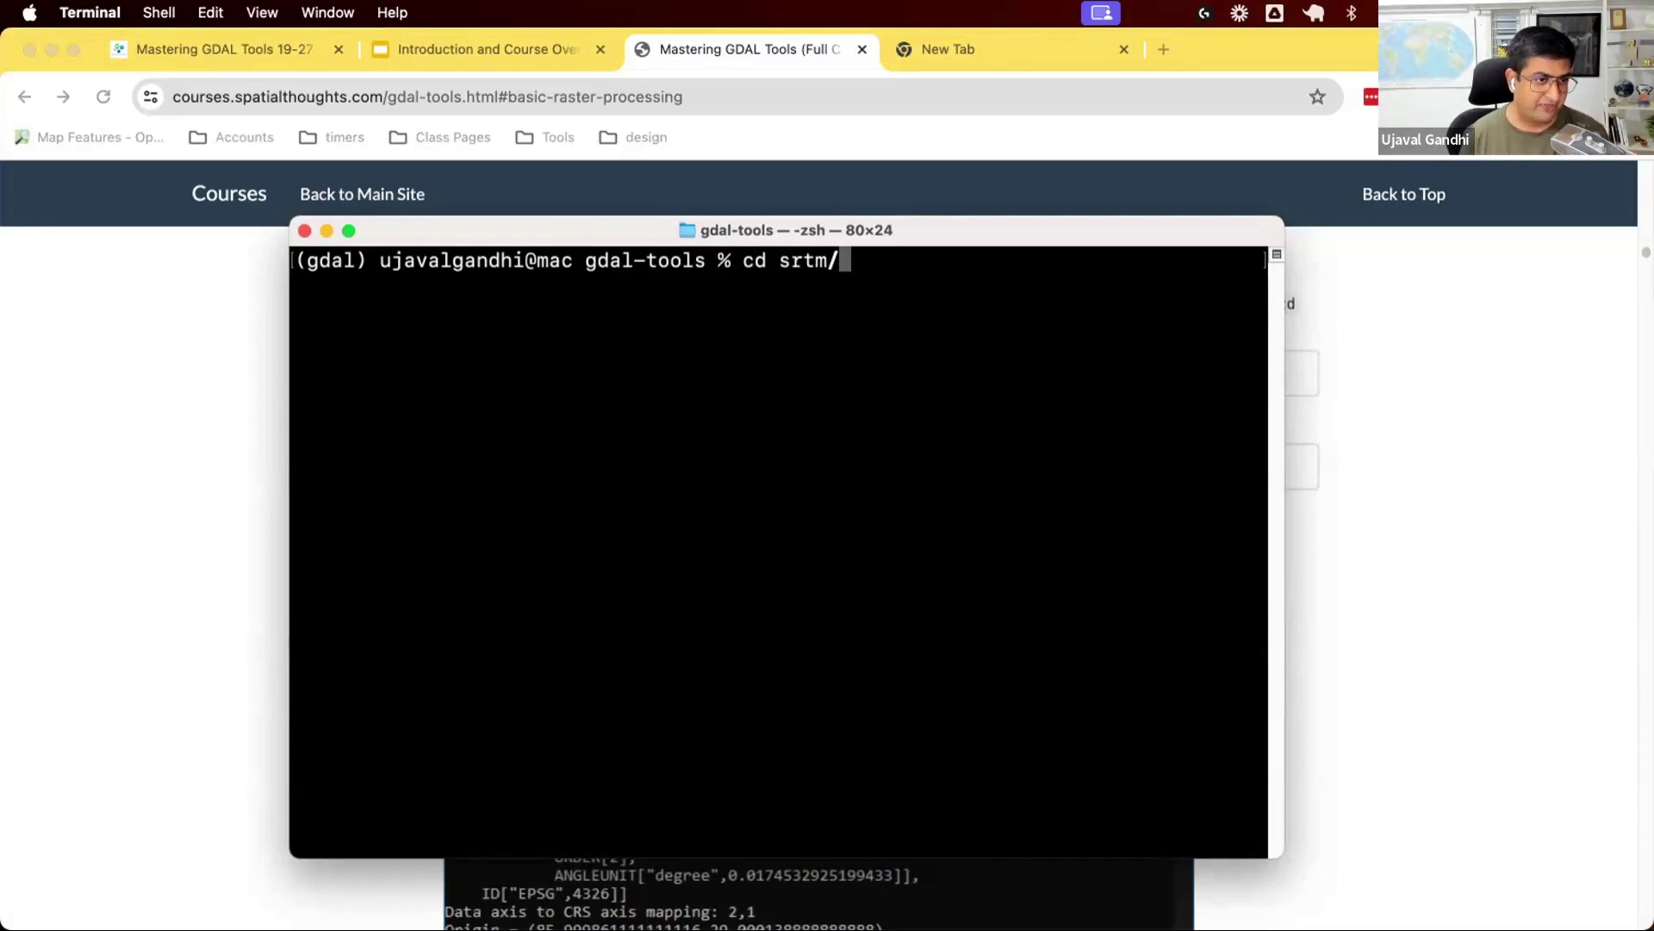
{"action": "key", "text": "Return"}
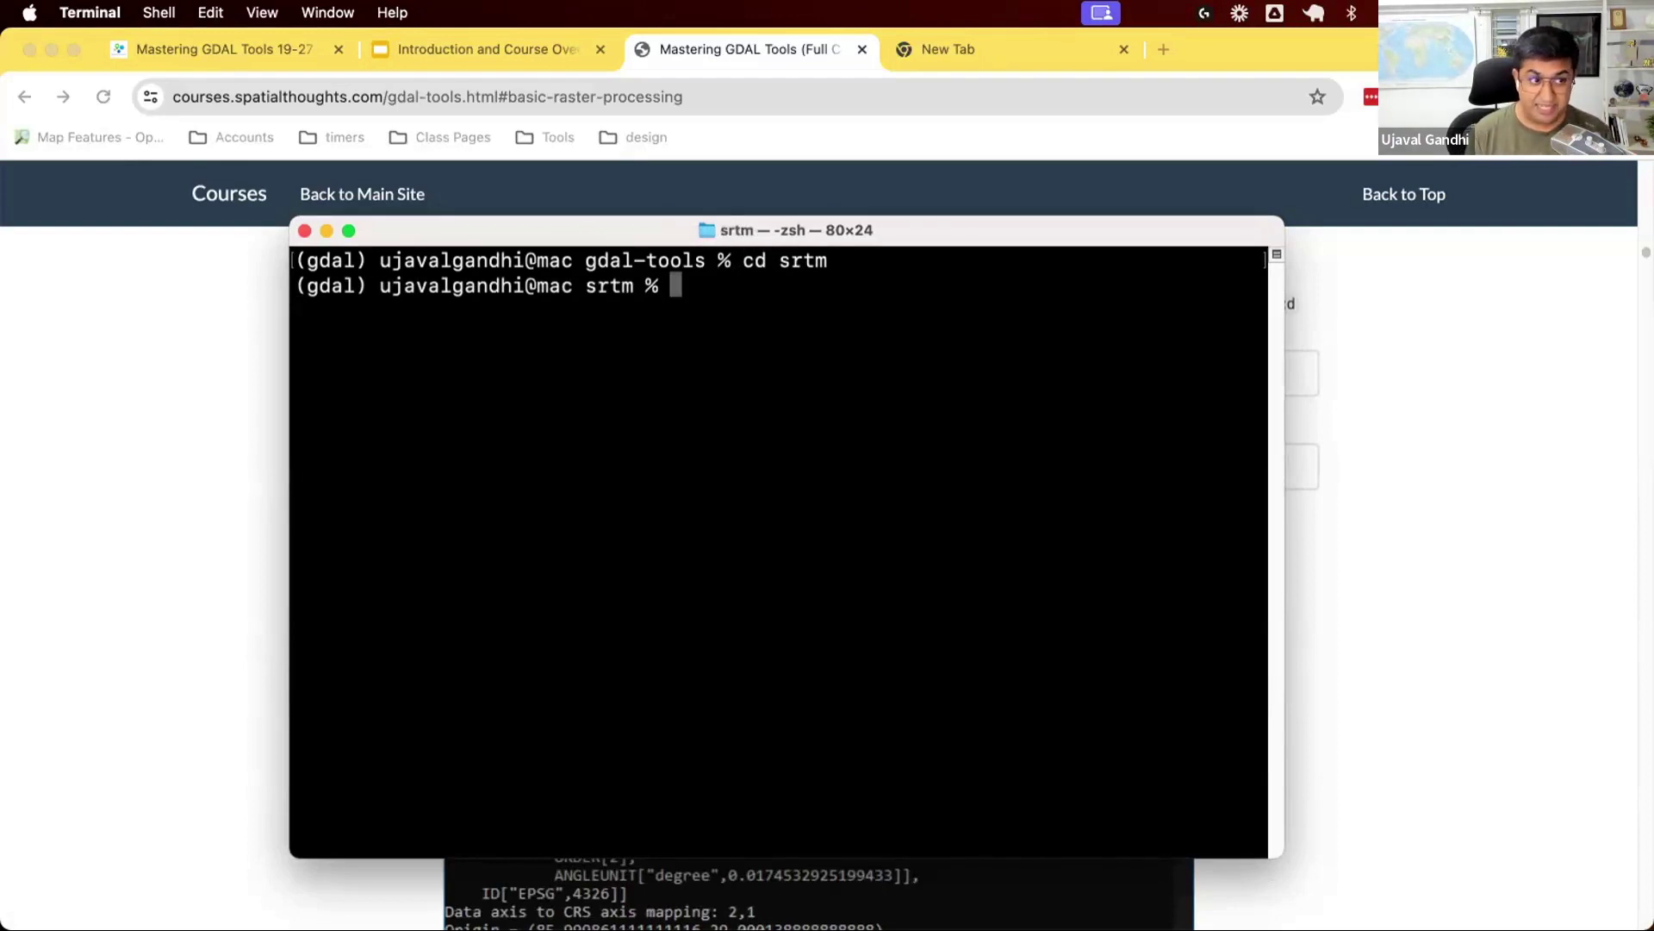
{"action": "type", "text": "ls"}
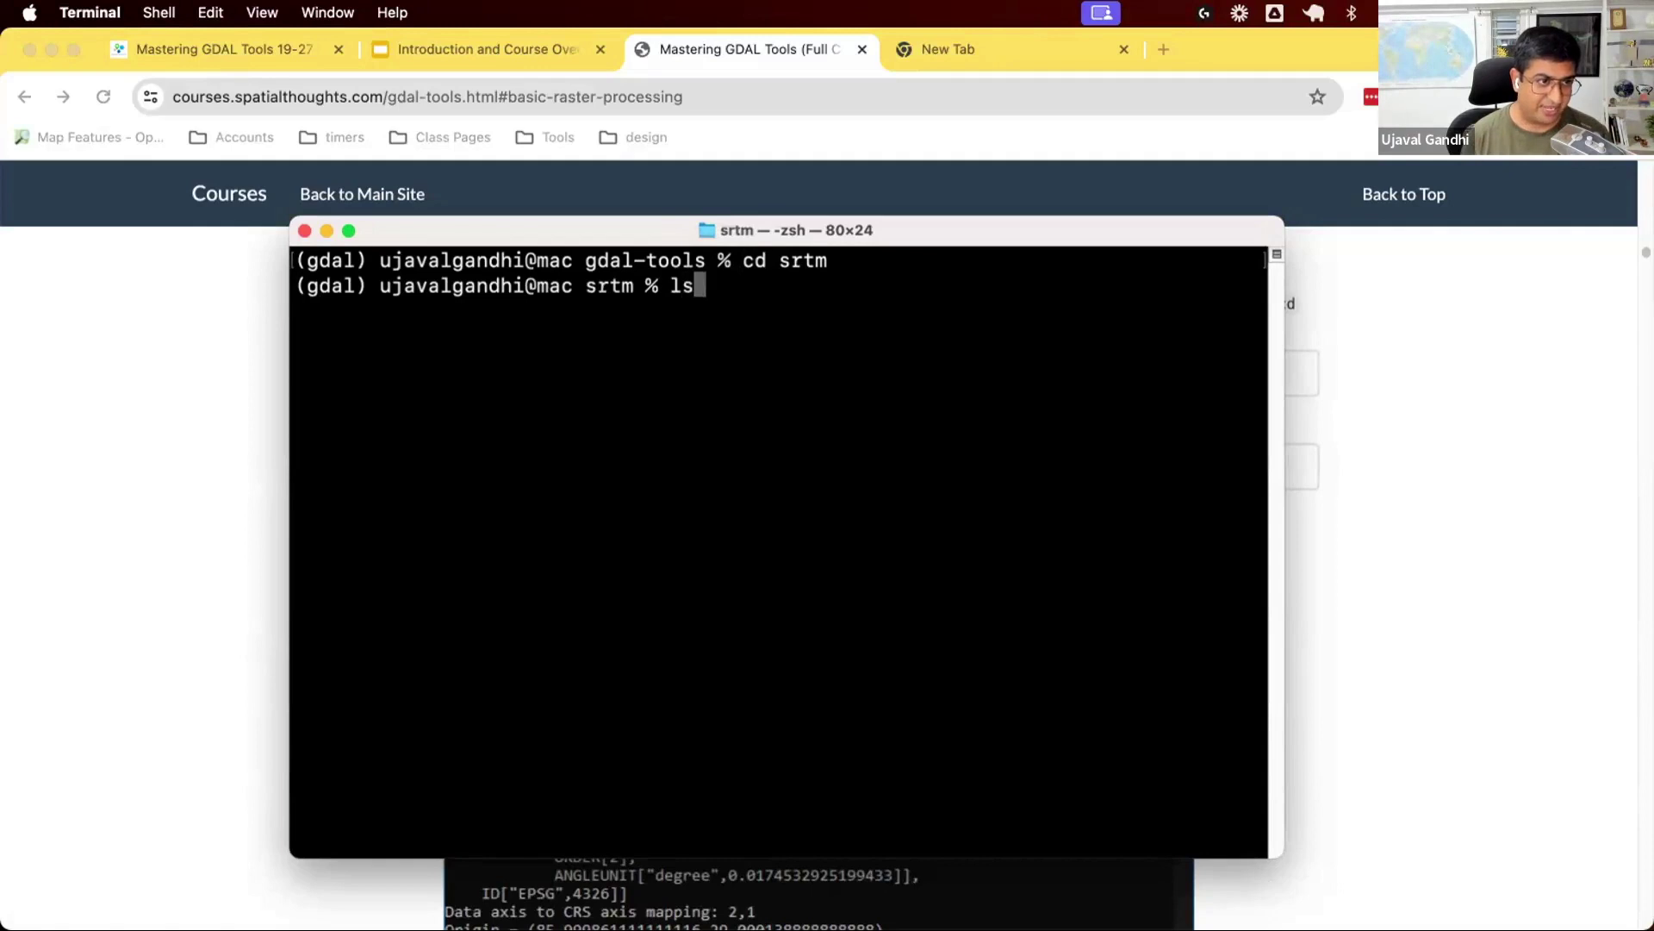
{"action": "key", "text": "Return"}
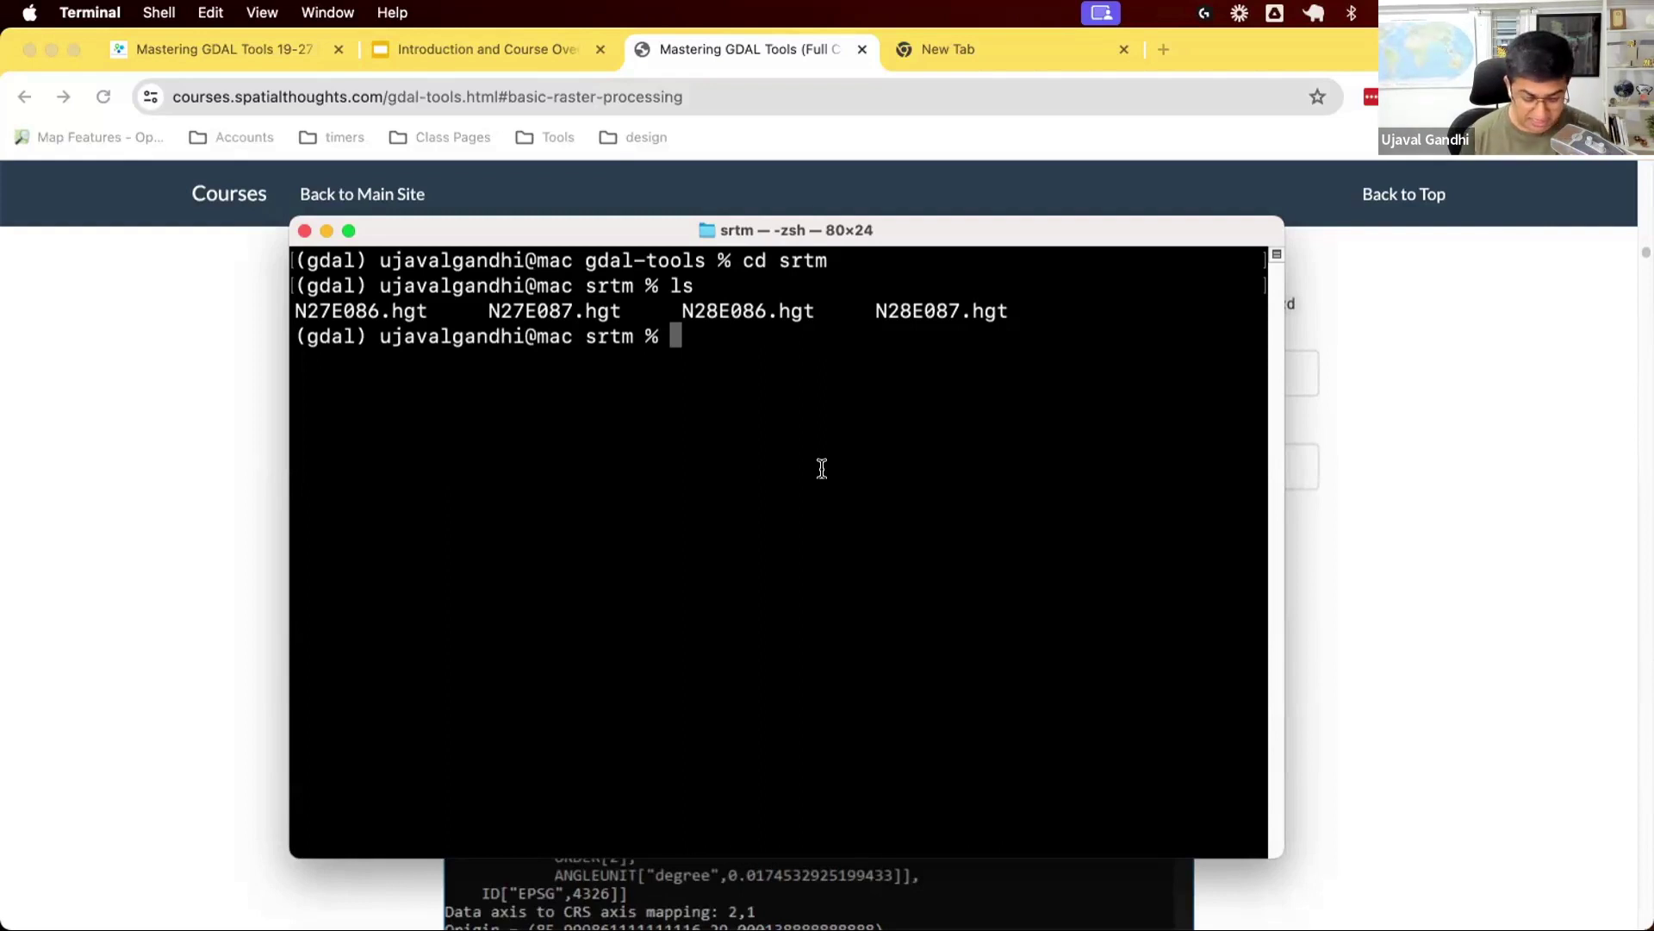
- Type gdalinfo N28E086.hgt at the prompt, completing the file name with Tab
{"action": "type", "text": "gdalinf"}
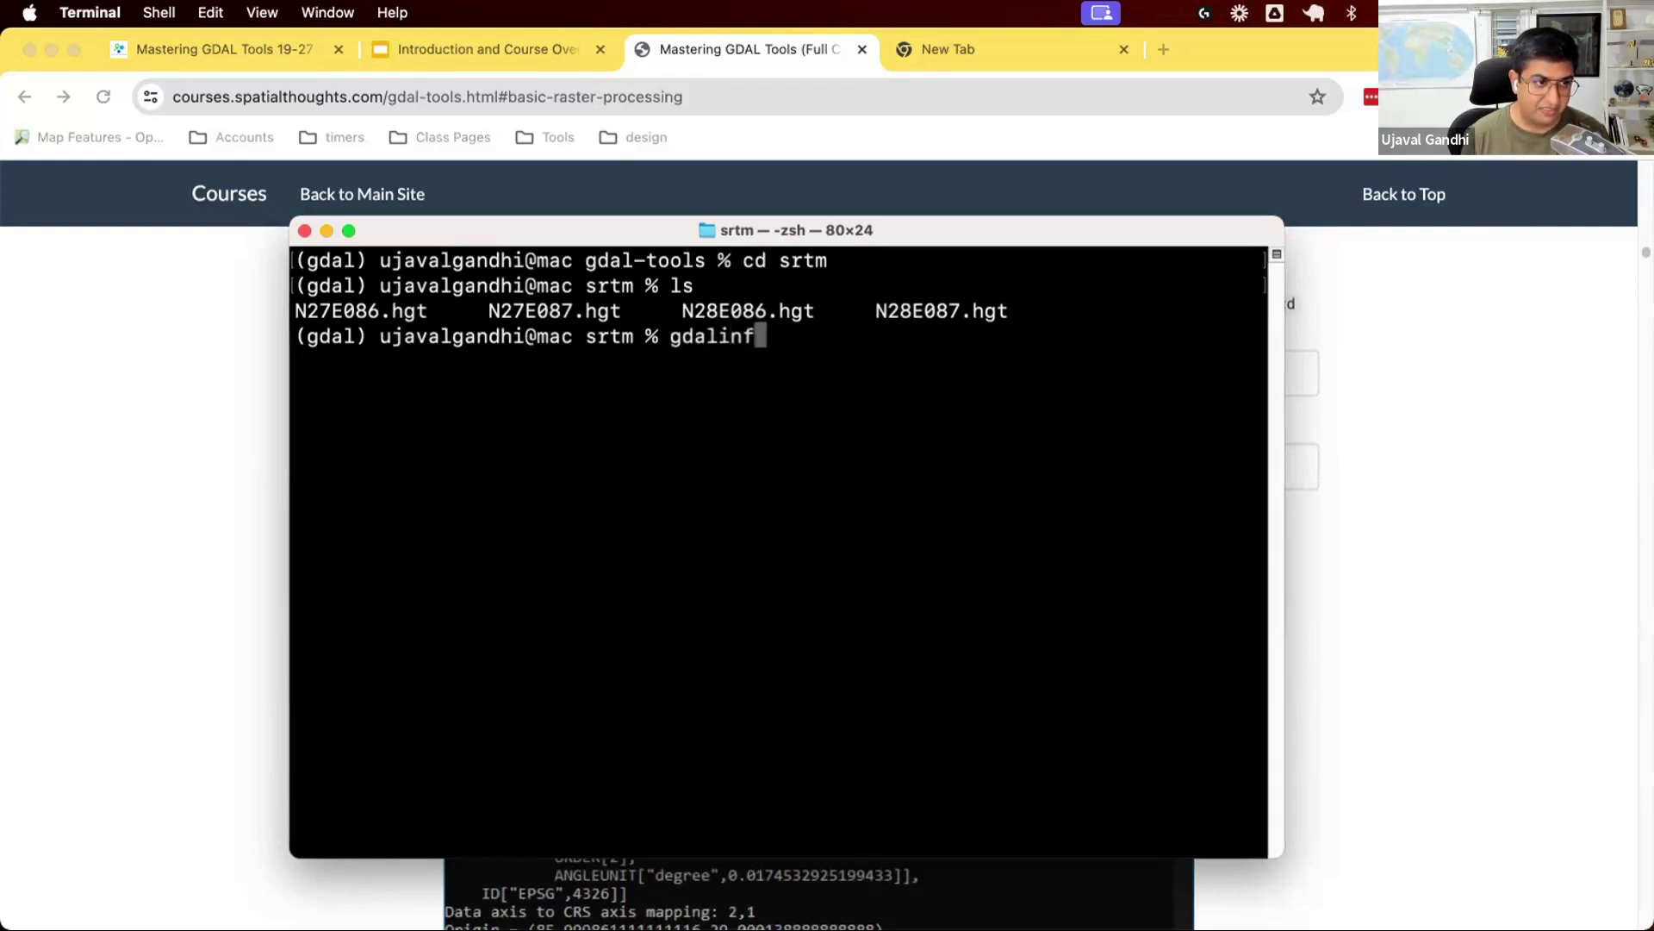
{"action": "type", "text": "o "}
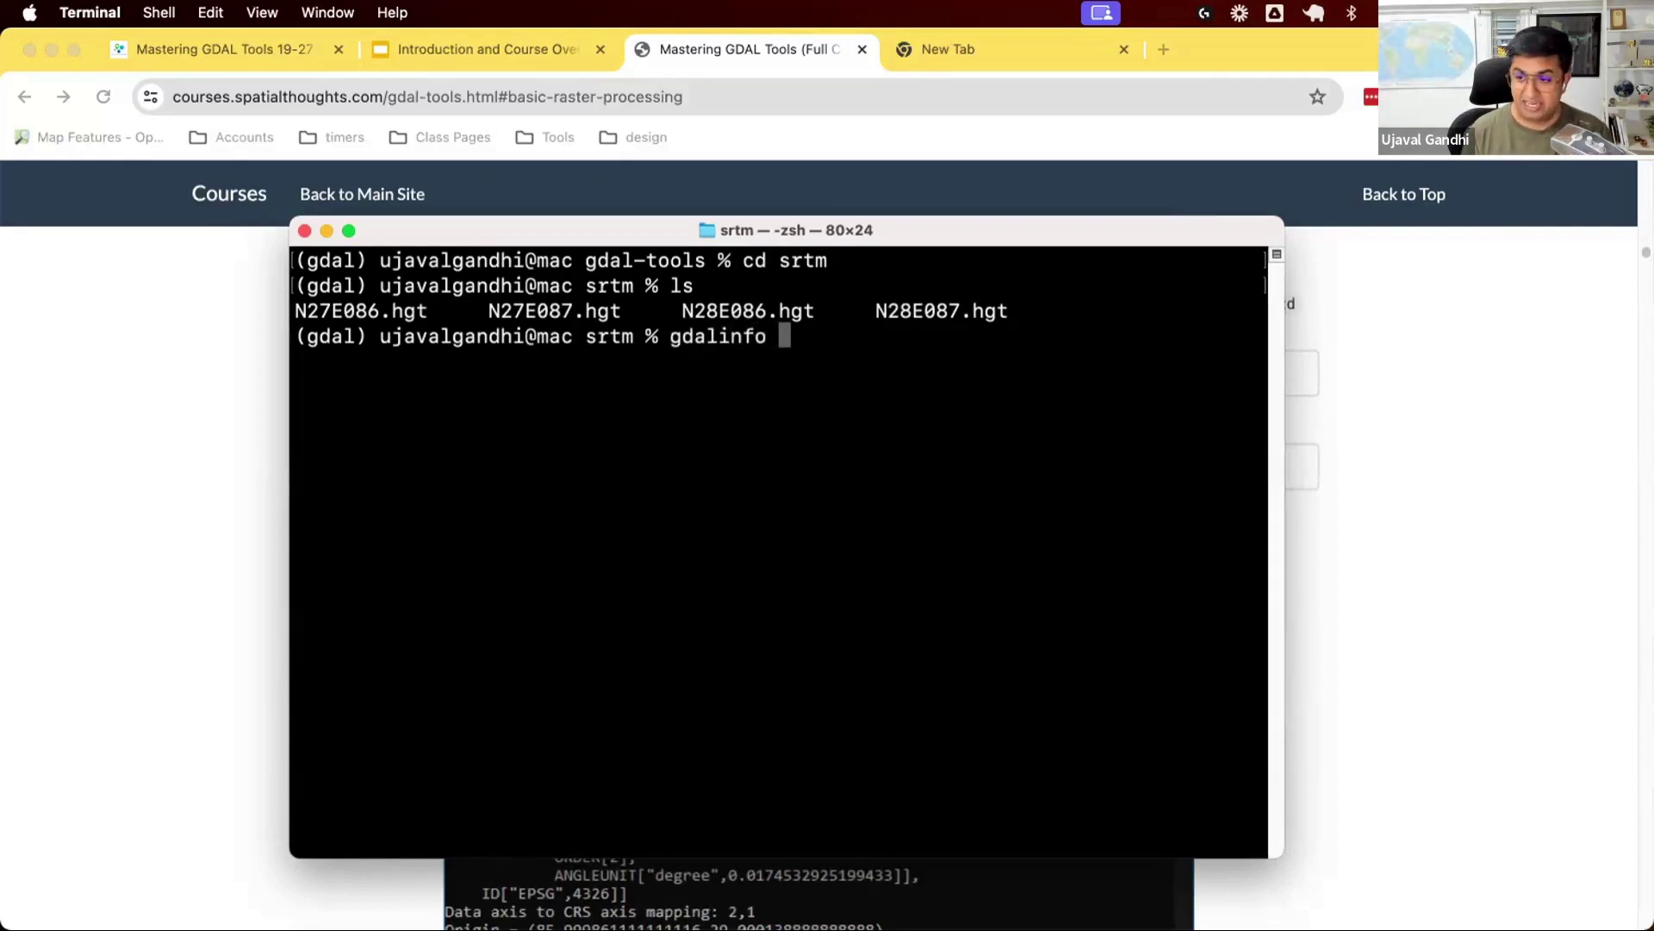
{"action": "type", "text": "N2"}
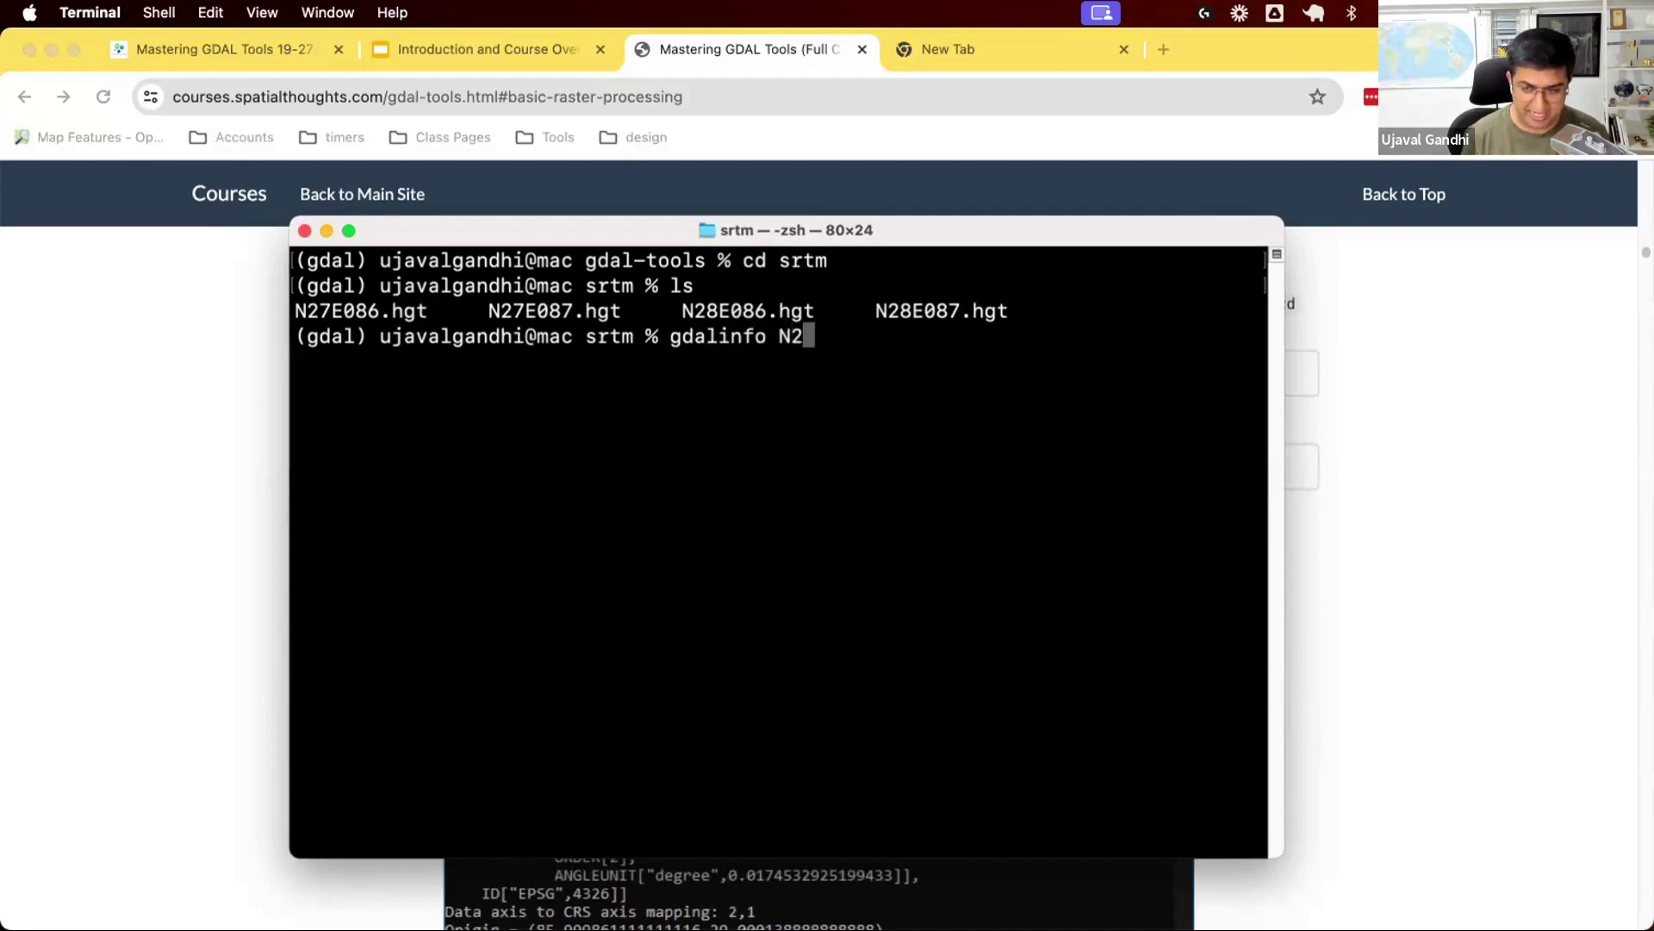
{"action": "type", "text": "8E085"}
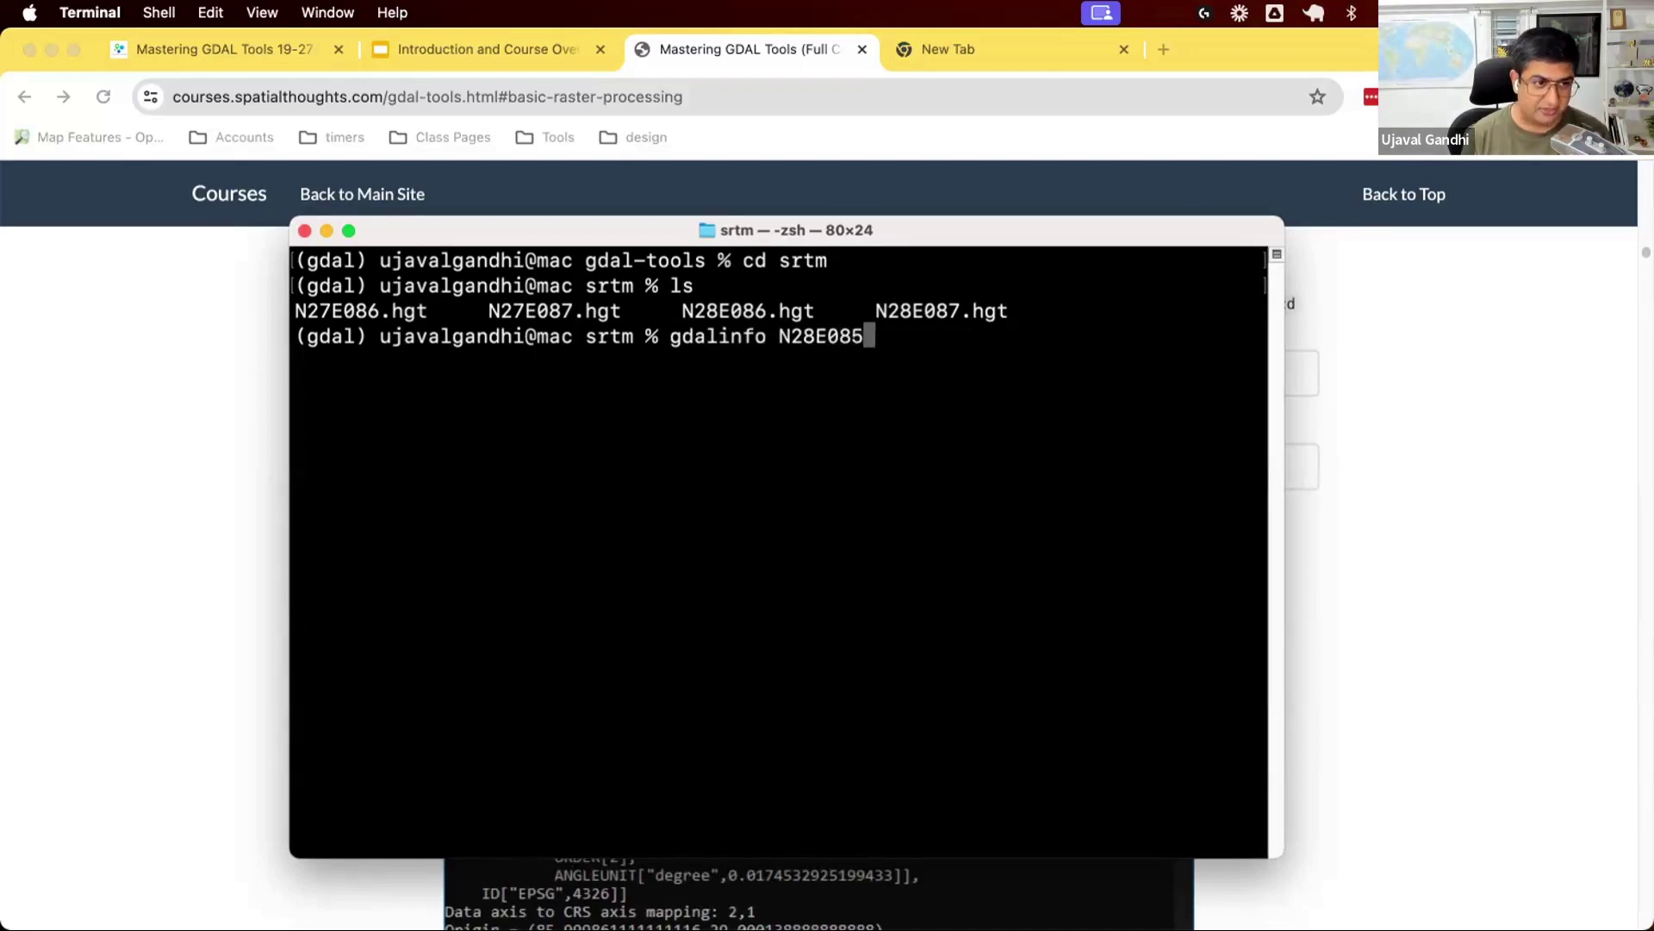
{"action": "key", "text": "BackSpace"}
{"action": "type", "text": "6"}
{"action": "key", "text": "Tab"}
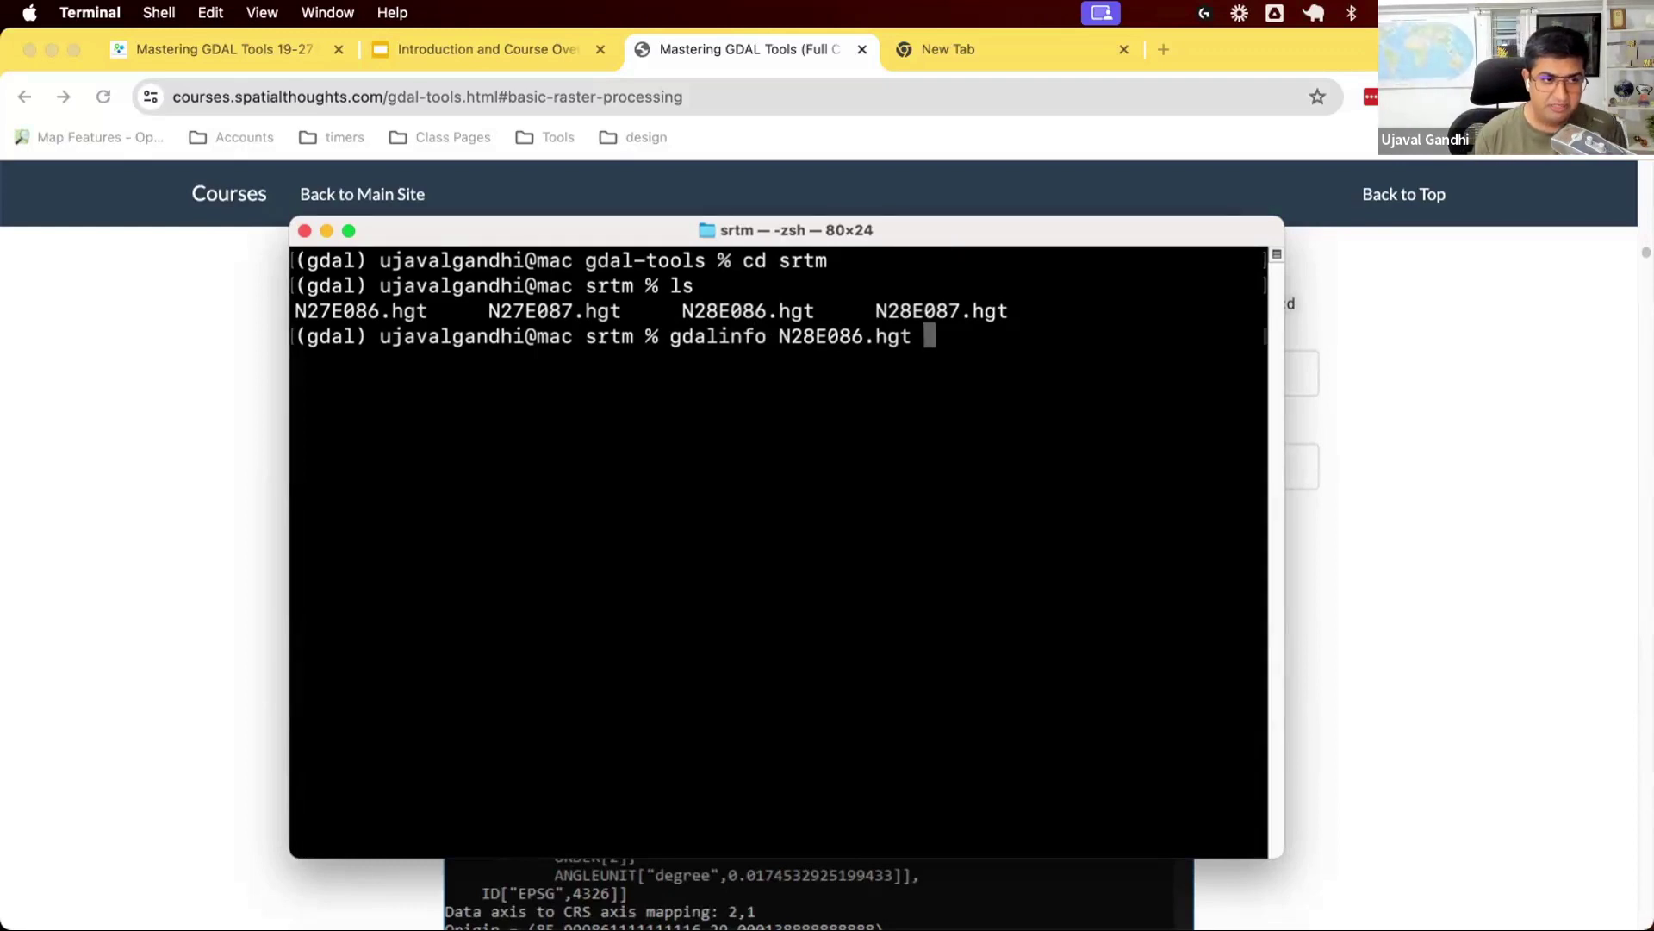
- Check the course page's gdalinfo example in Chrome, then return to Terminal
{"action": "left_click", "coordinate": [1385, 474]}
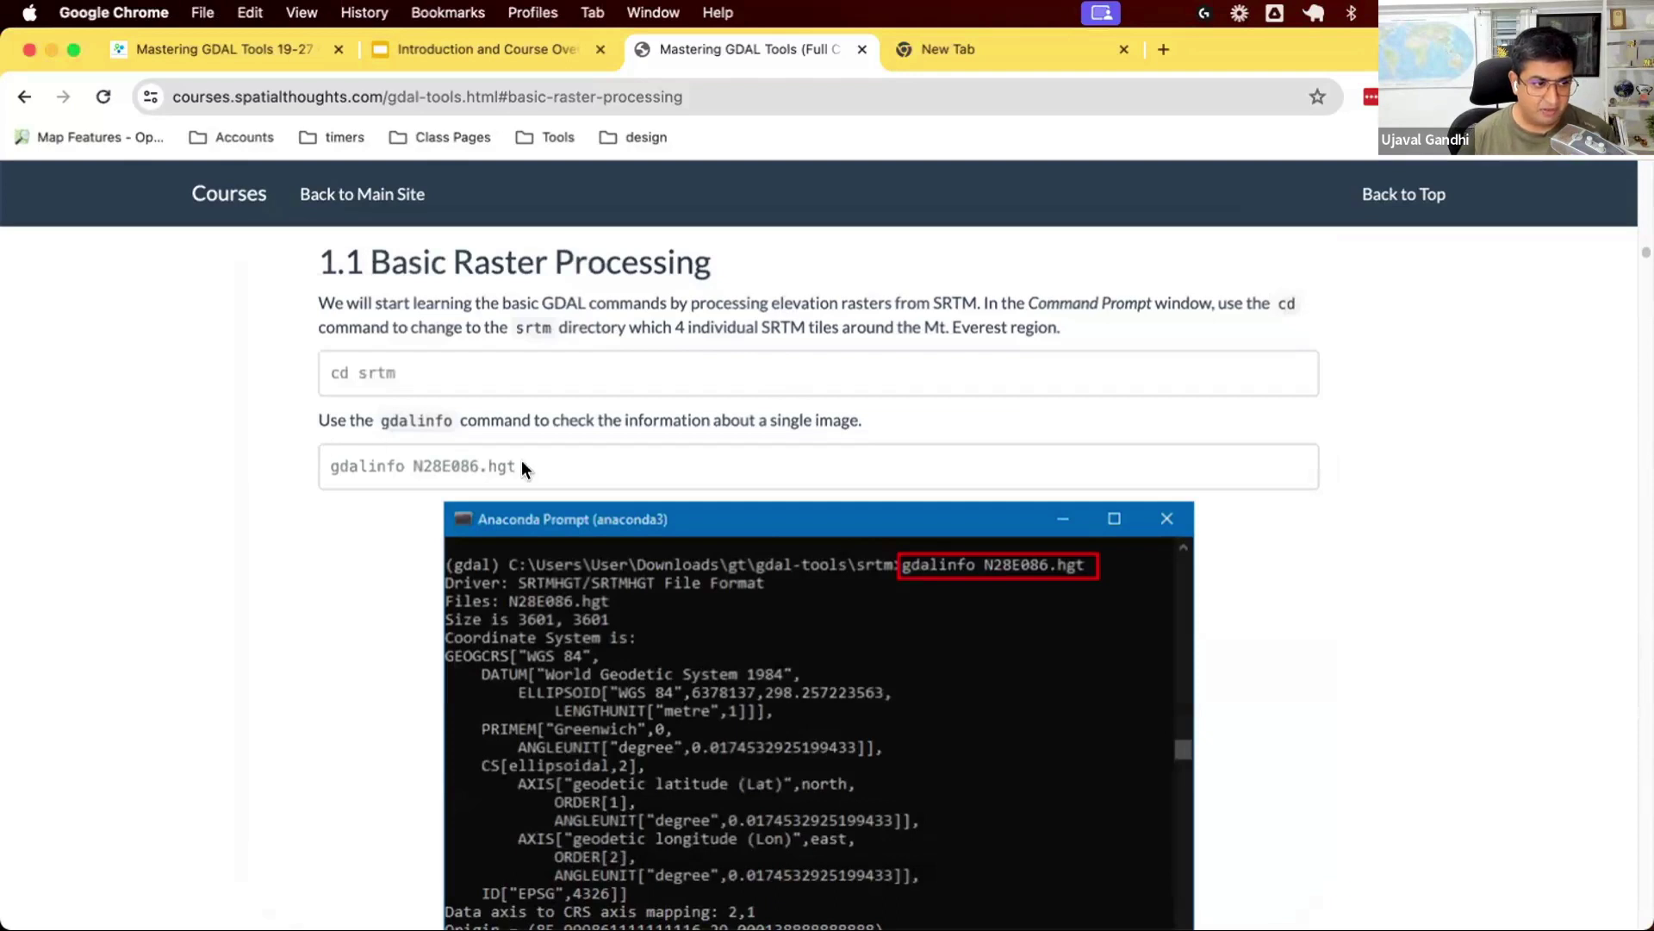
{"action": "key", "text": "super+Tab"}
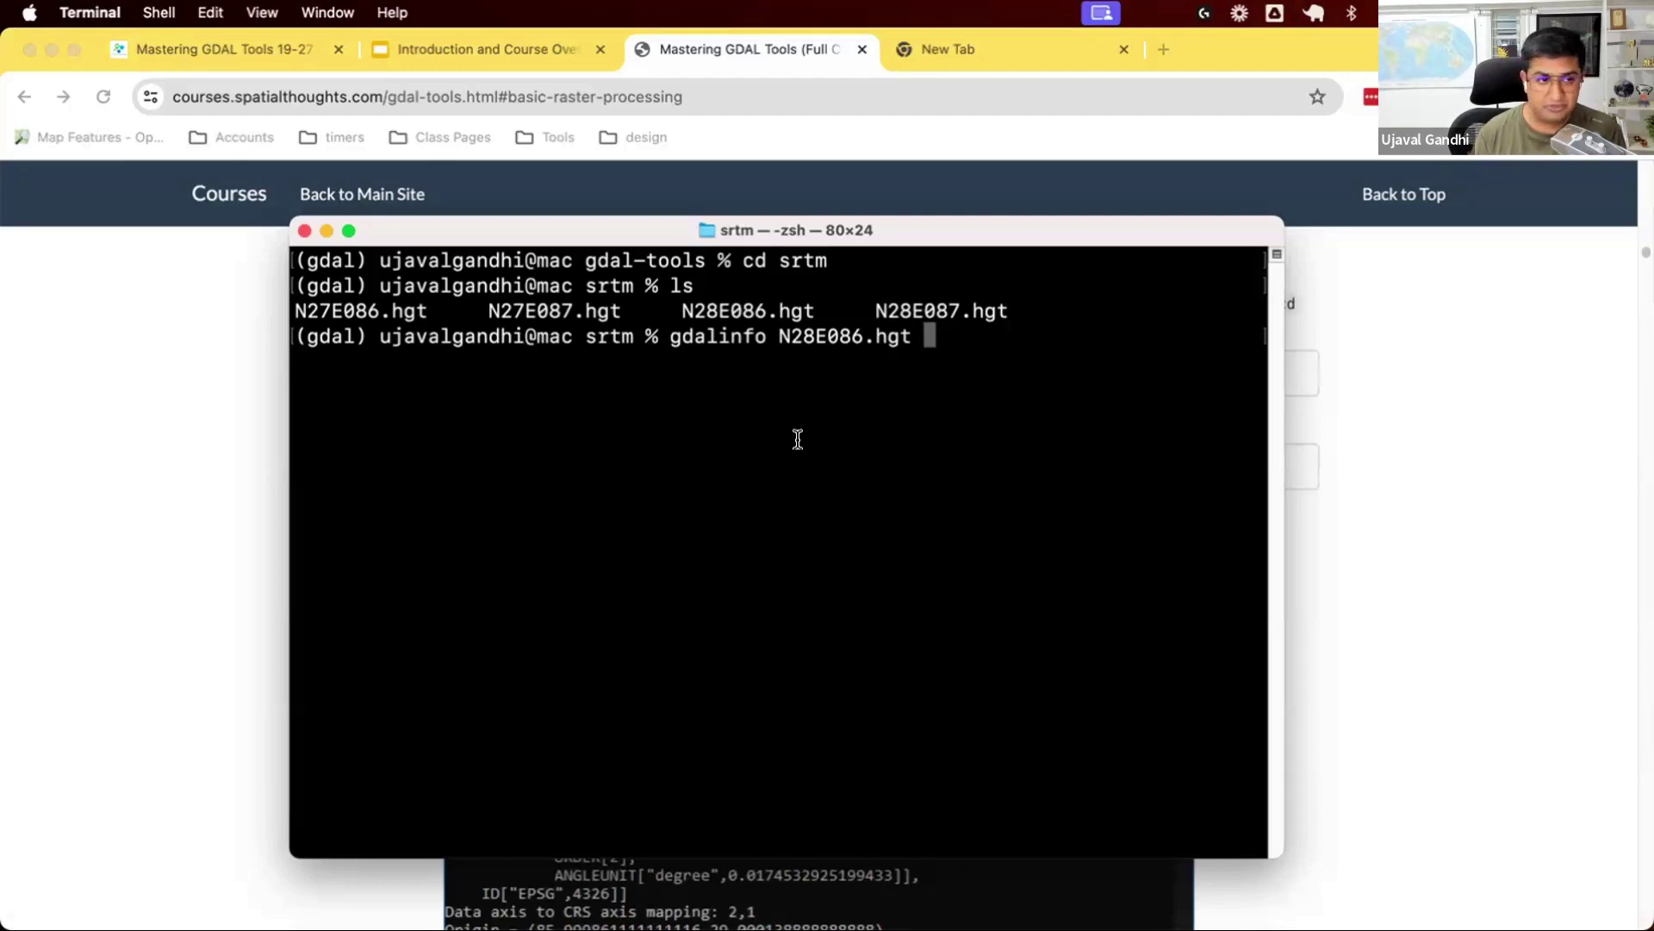
- Run gdalinfo N28E086.hgt and enlarge the window to read the full report
{"action": "key", "text": "Return"}
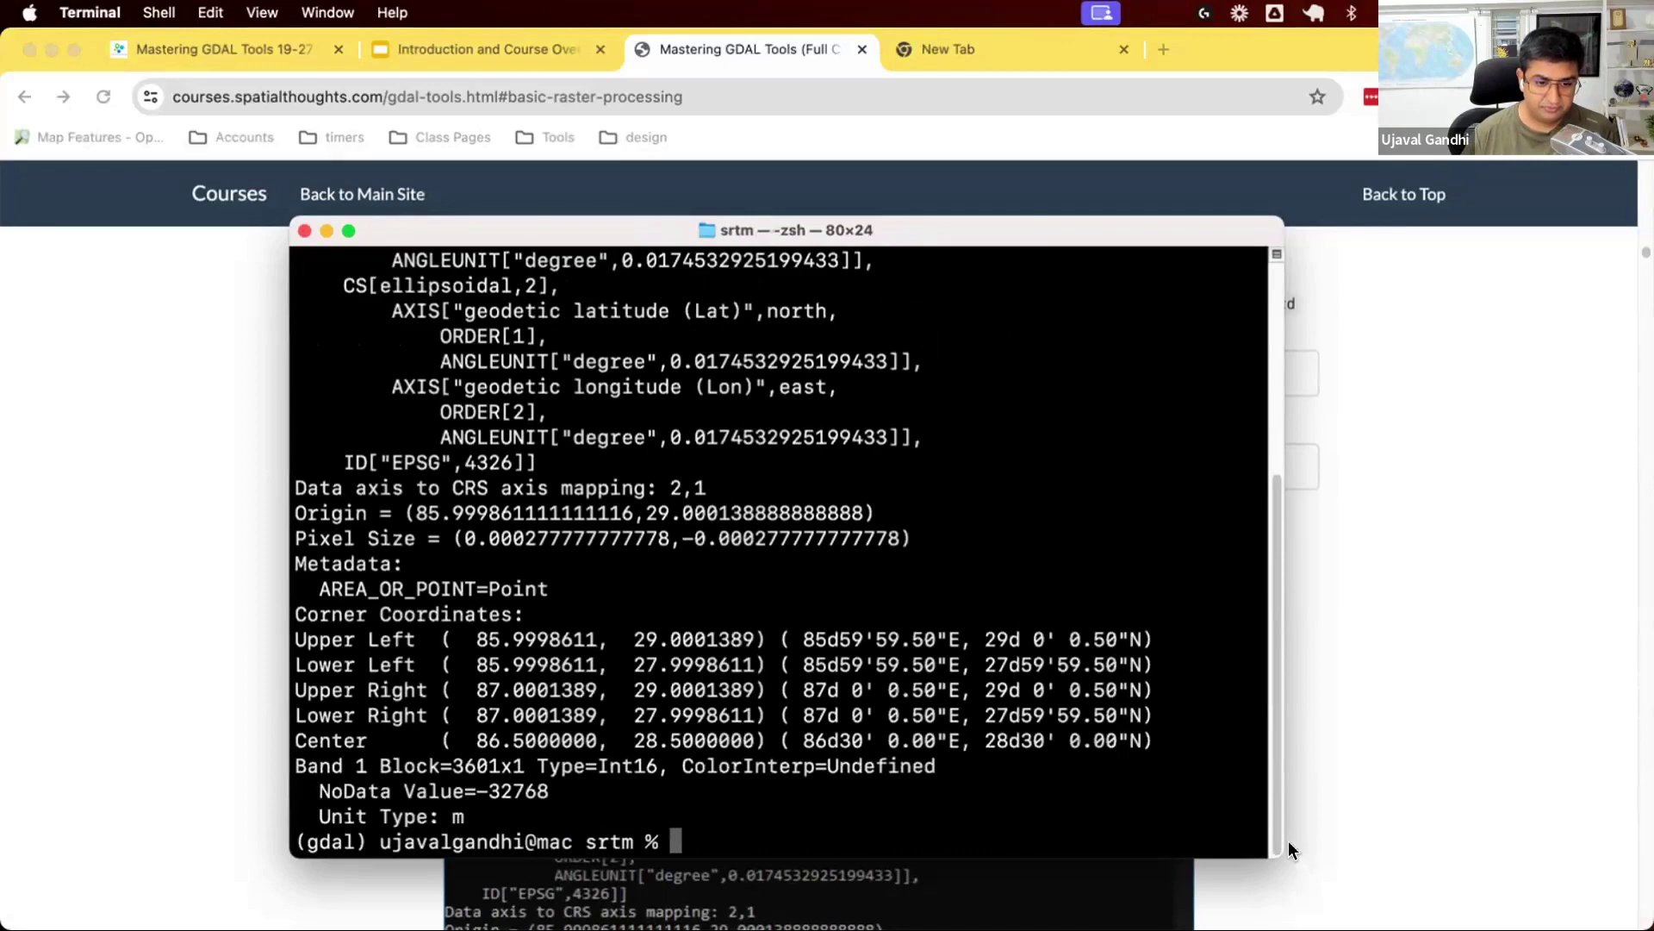
{"action": "left_click_drag", "start_coordinate": [1283, 856], "coordinate": [1332, 930]}
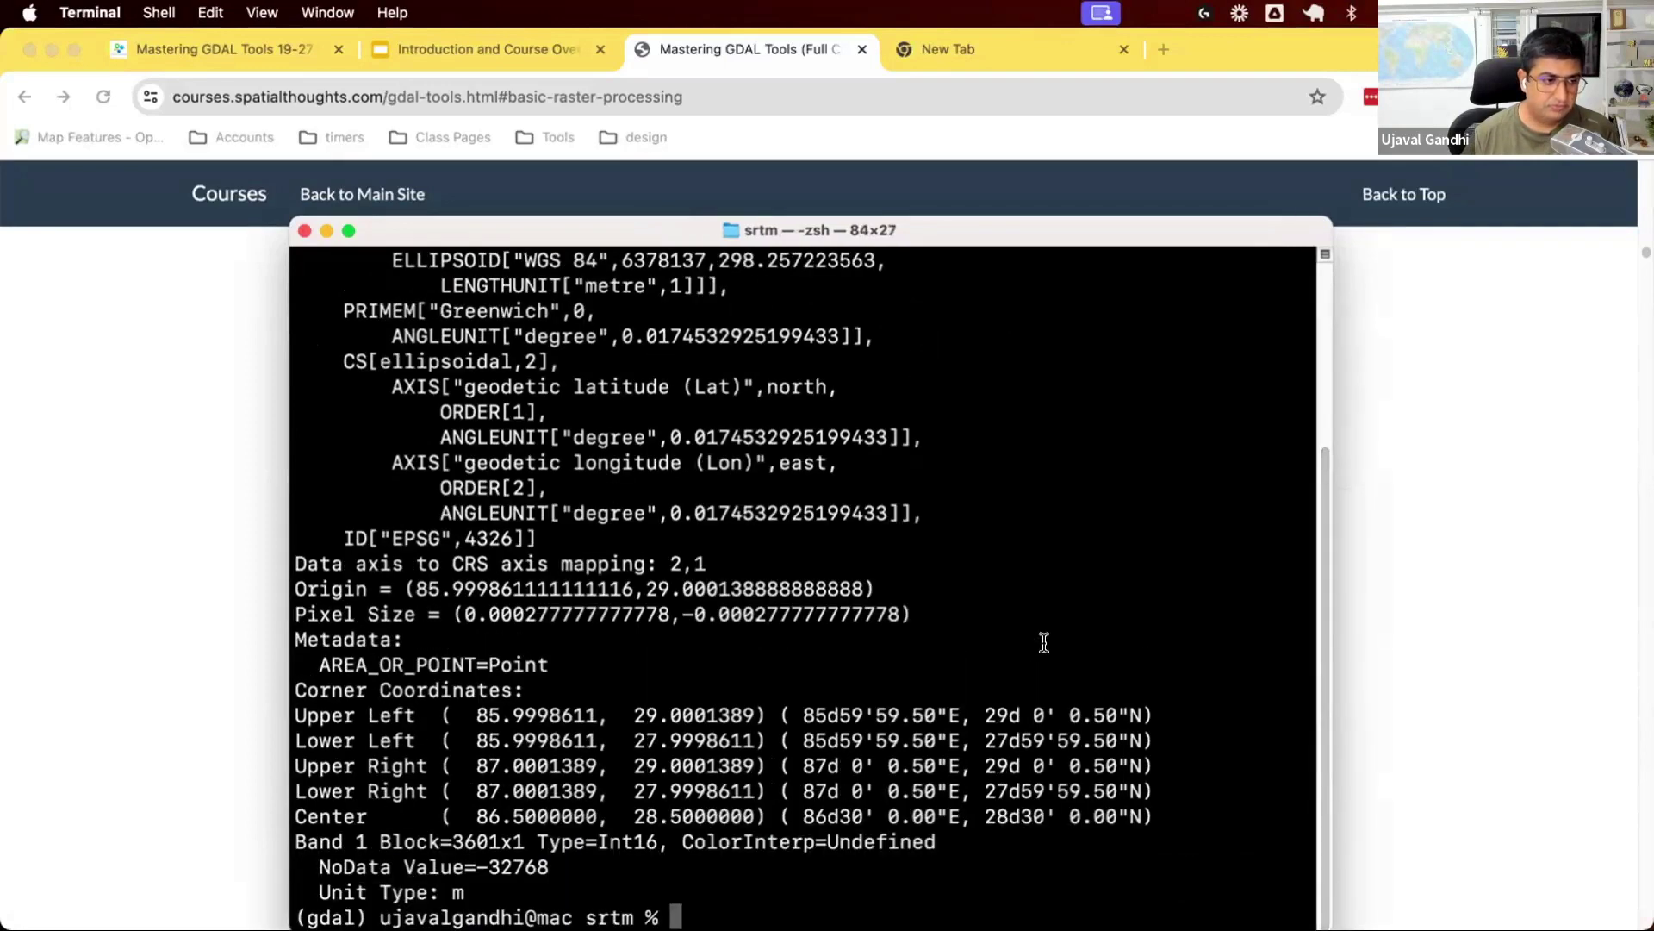
{"action": "scroll", "coordinate": [1044, 642], "scroll_direction": "up", "scroll_amount": 5}
{"action": "scroll", "coordinate": [1045, 642], "scroll_direction": "down", "scroll_amount": 1}
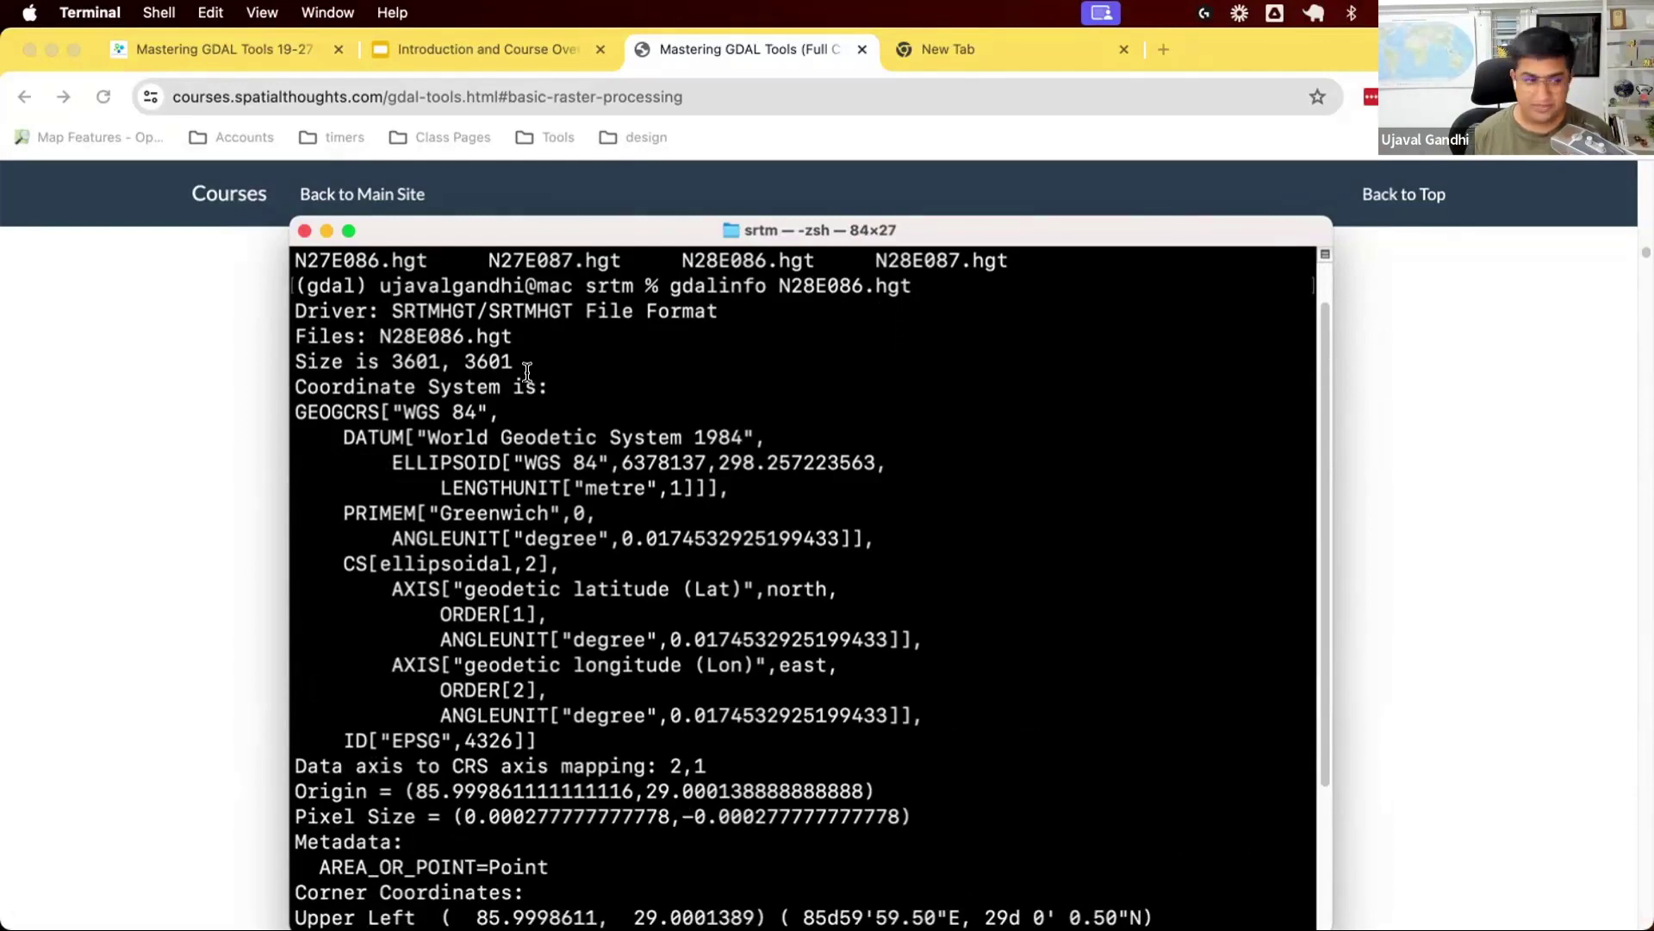
- Highlight the WKT coordinate system block and the Pixel Size line
{"action": "left_click_drag", "start_coordinate": [295, 401], "coordinate": [537, 742]}
{"action": "left_click", "coordinate": [468, 713]}
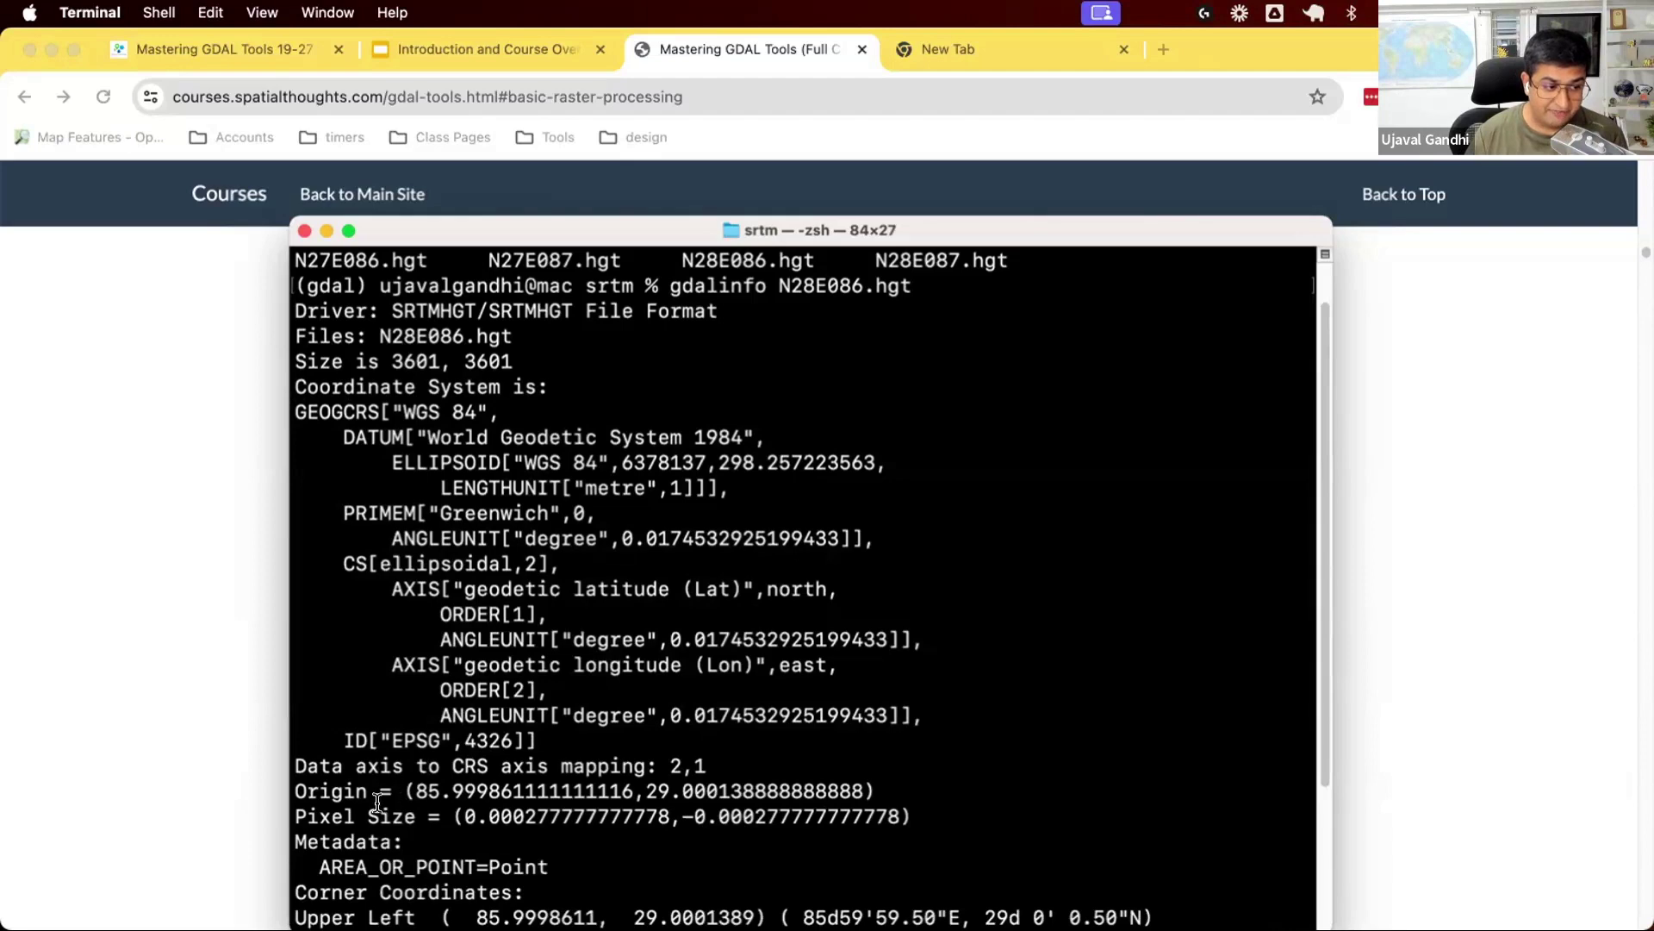
{"action": "left_click_drag", "start_coordinate": [295, 810], "coordinate": [911, 817]}
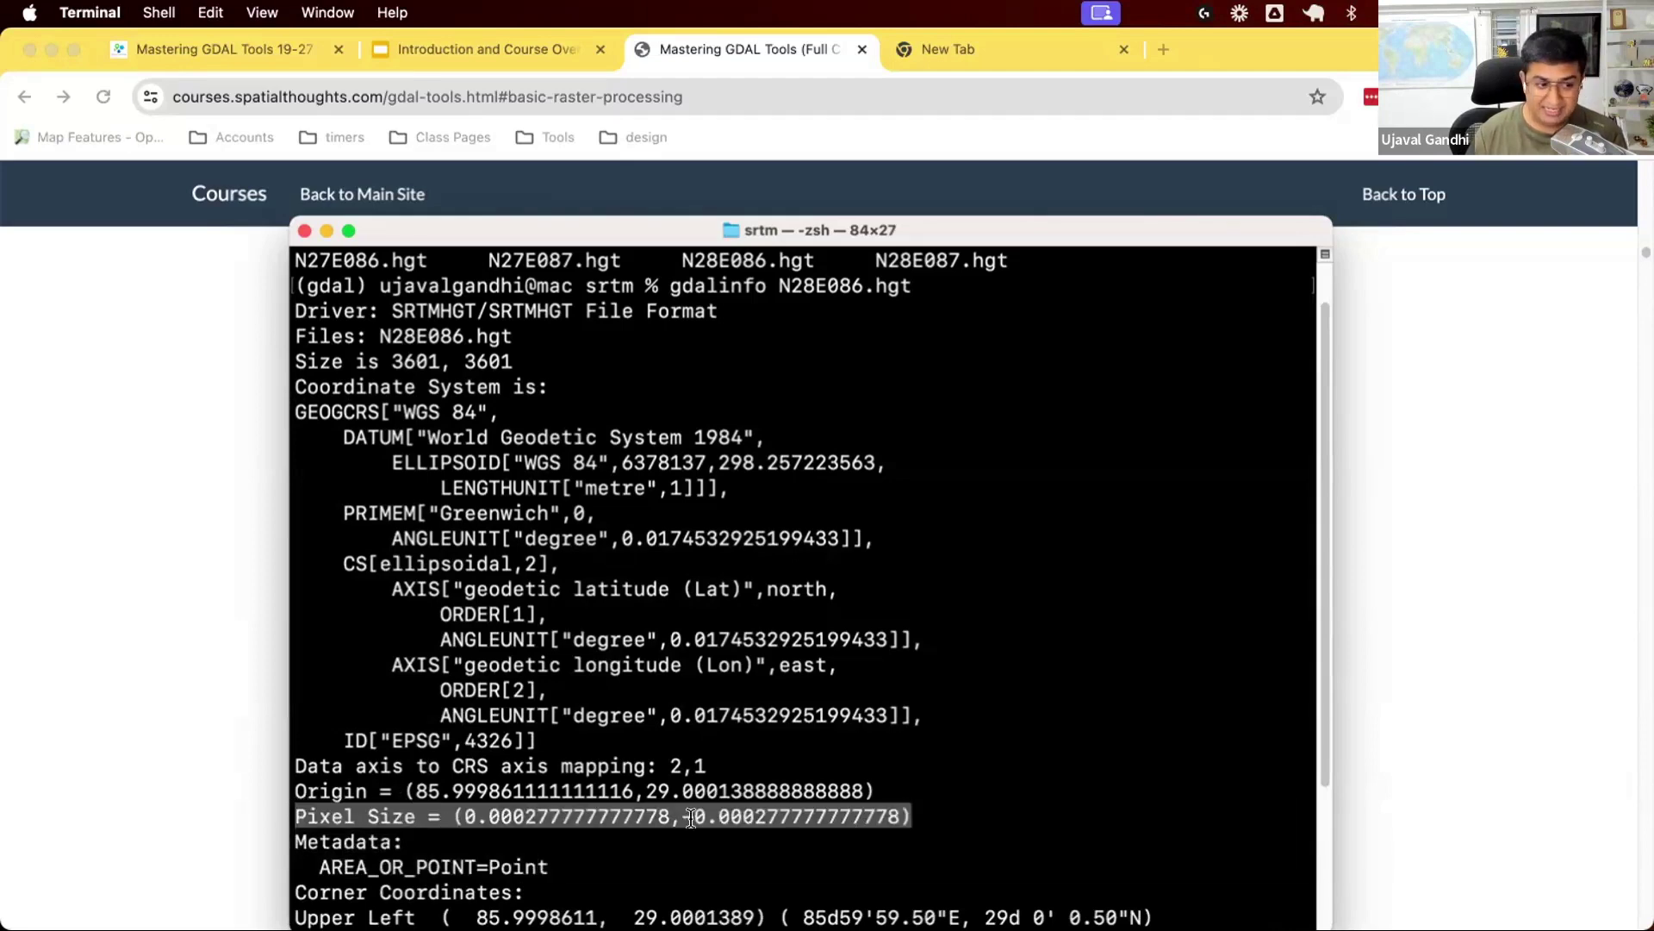
{"action": "left_click", "coordinate": [614, 817]}
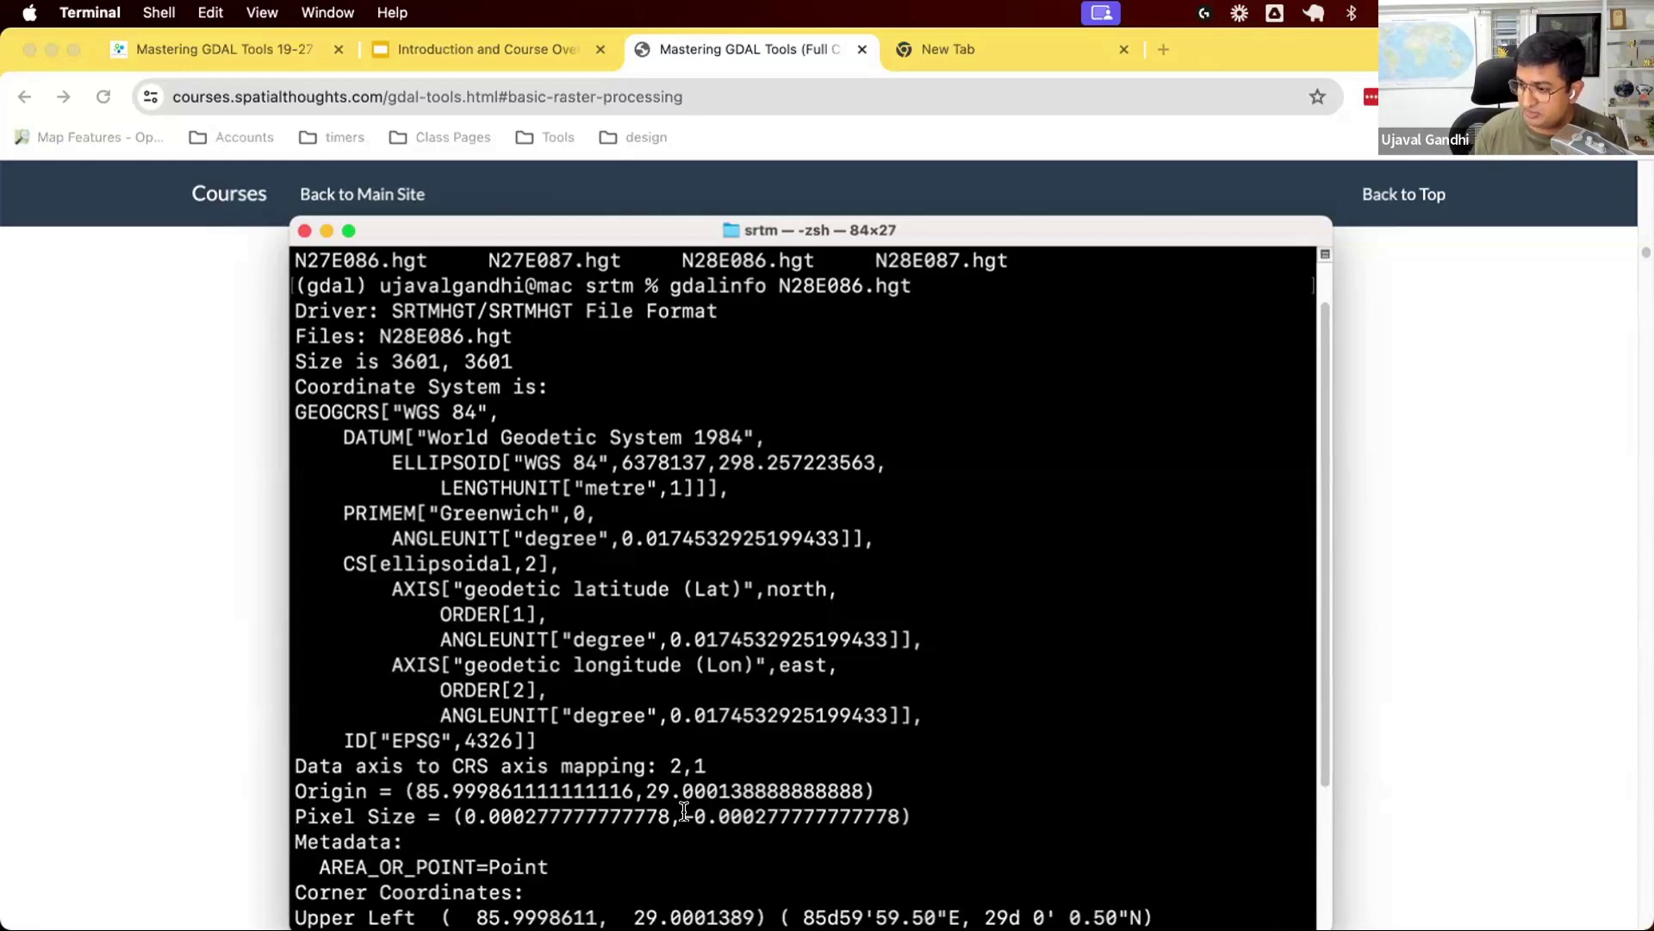
- Highlight the corner coordinates, including the Upper Left longitude and latitude
{"action": "scroll", "coordinate": [685, 810], "scroll_direction": "down", "scroll_amount": 5}
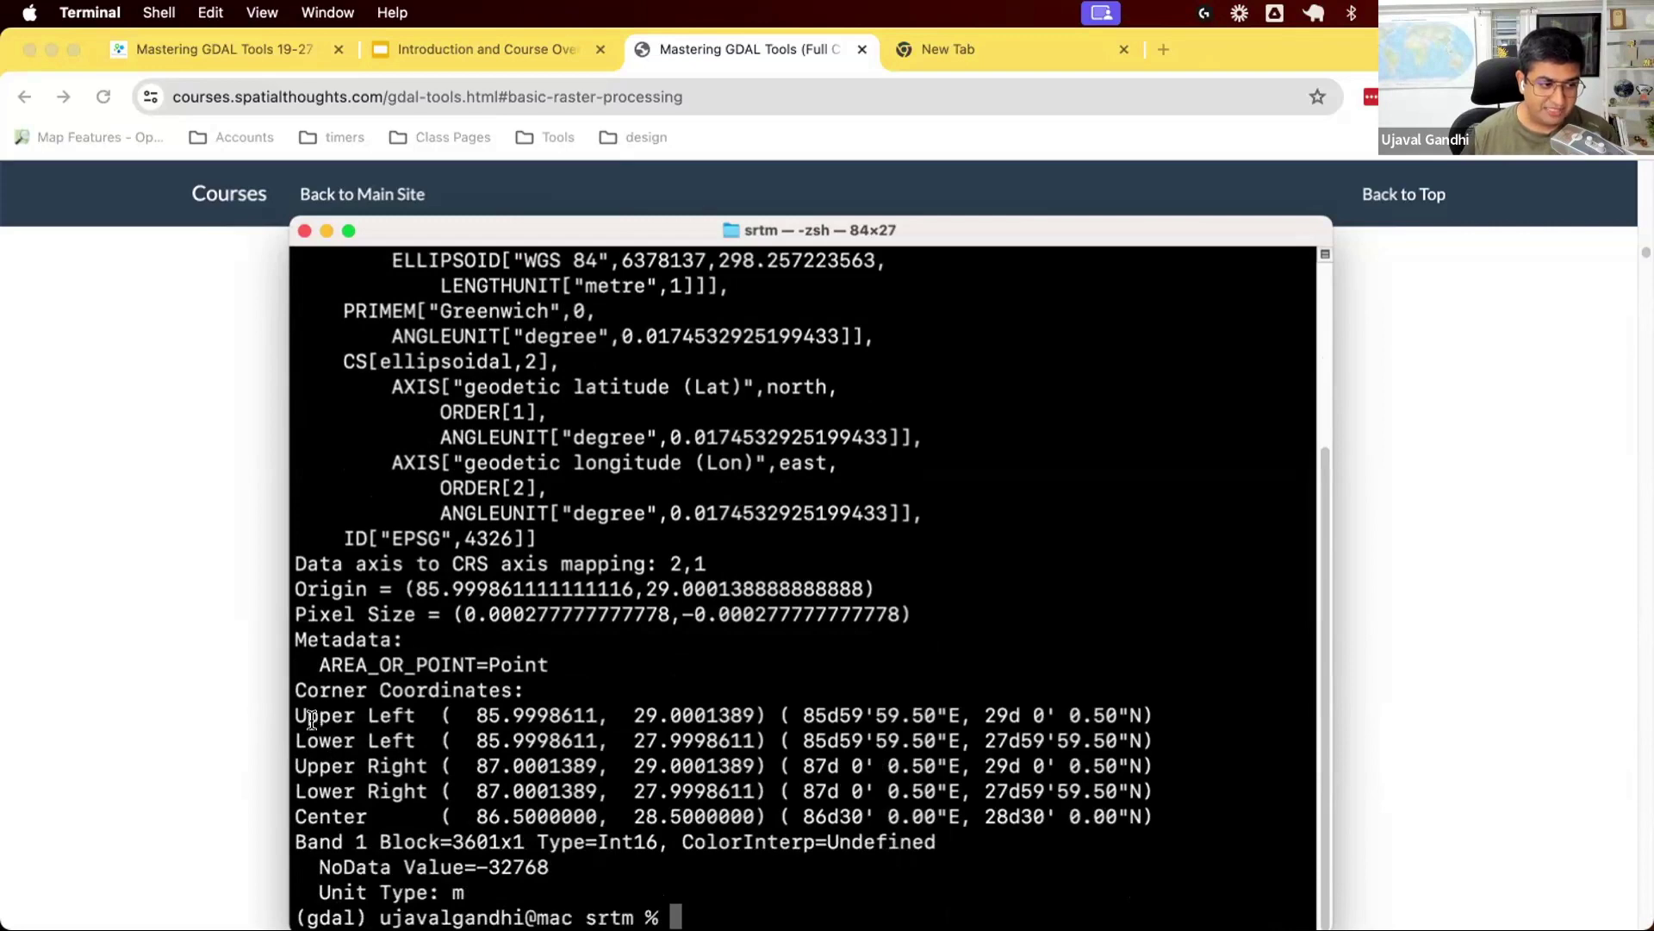
{"action": "left_click_drag", "start_coordinate": [295, 713], "coordinate": [1164, 810]}
{"action": "left_click", "coordinate": [465, 680]}
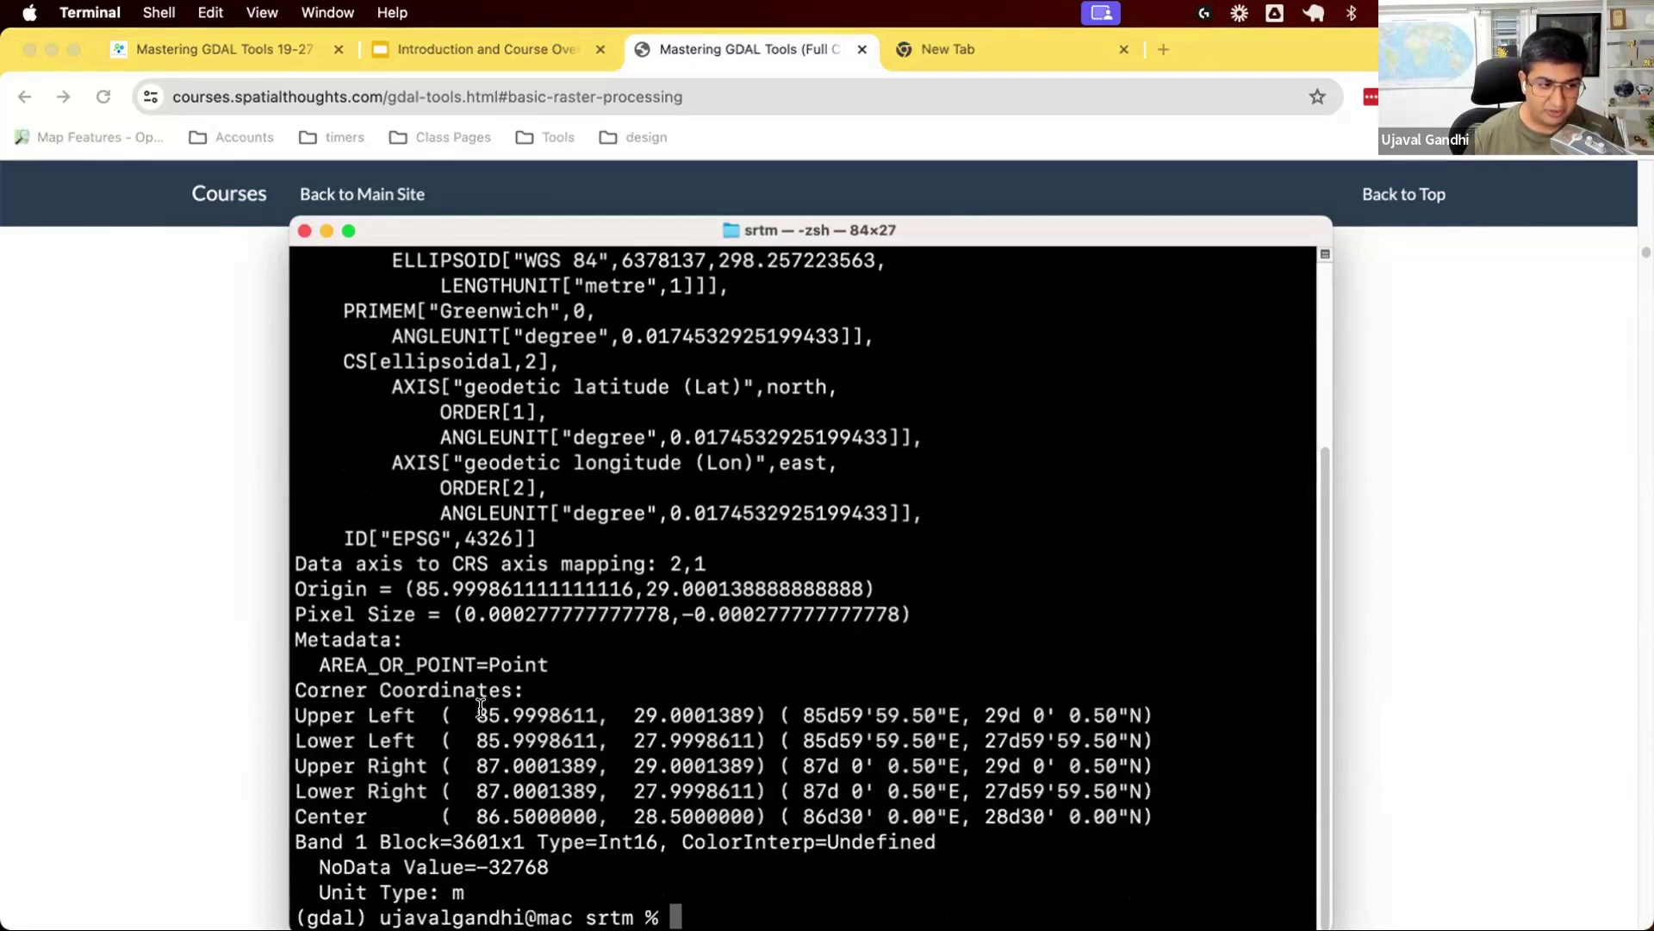
{"action": "left_click_drag", "start_coordinate": [476, 713], "coordinate": [755, 714]}
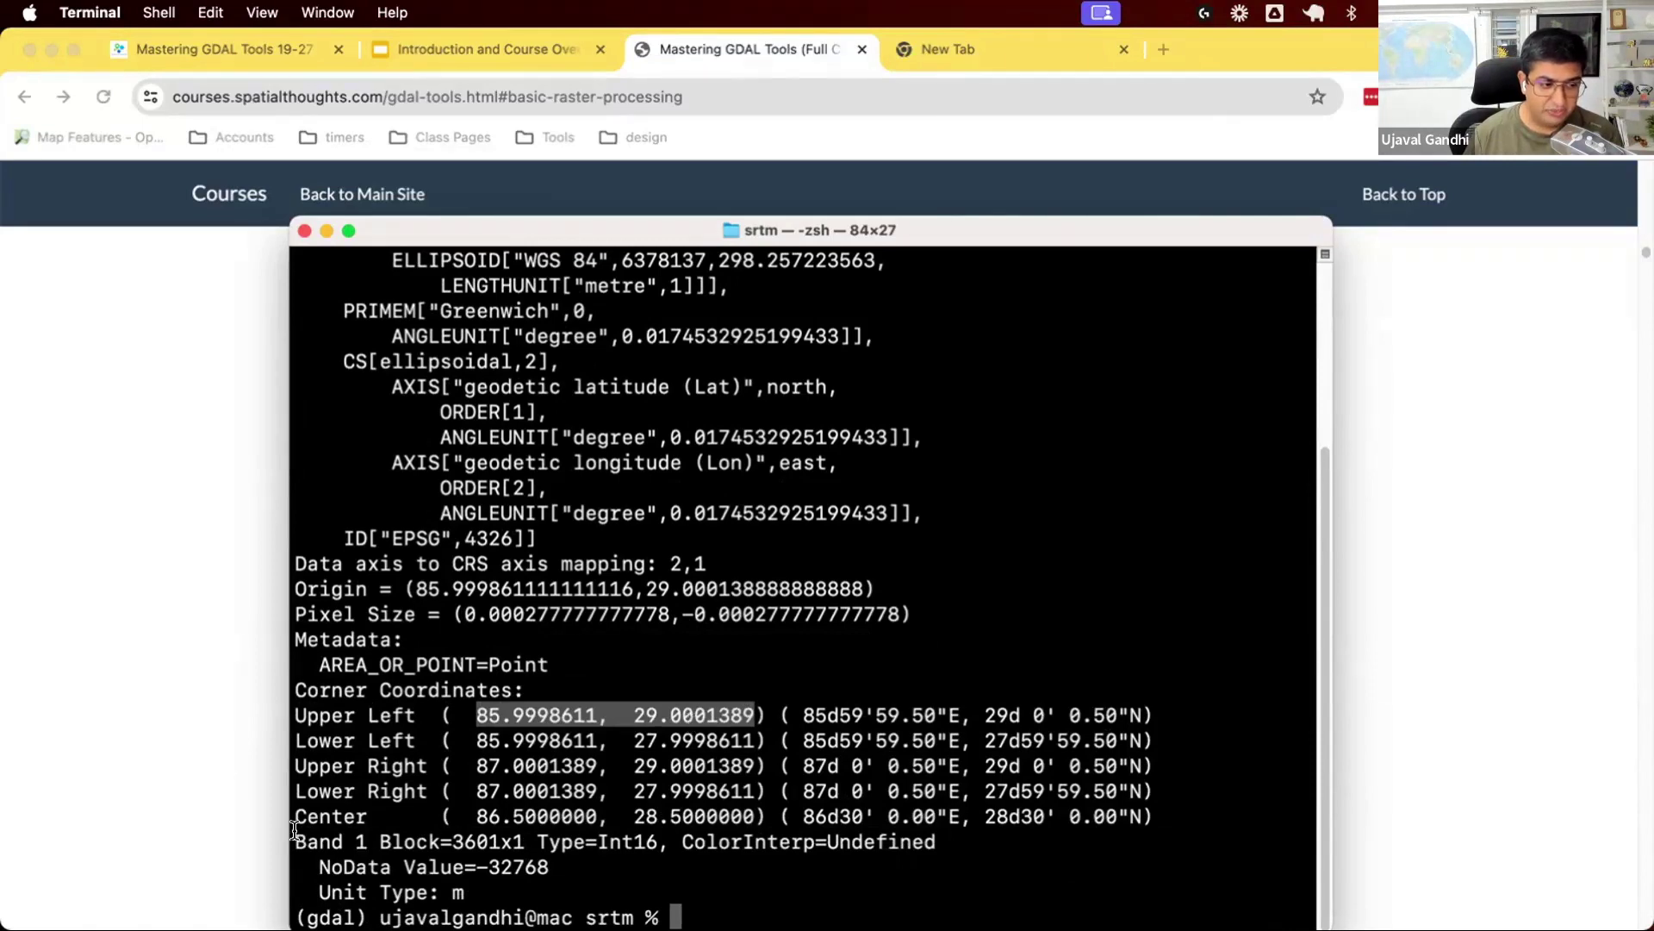
- Highlight Band 1 details: Int16 type, NoData value -32768 and unit m
{"action": "left_click_drag", "start_coordinate": [296, 832], "coordinate": [558, 876]}
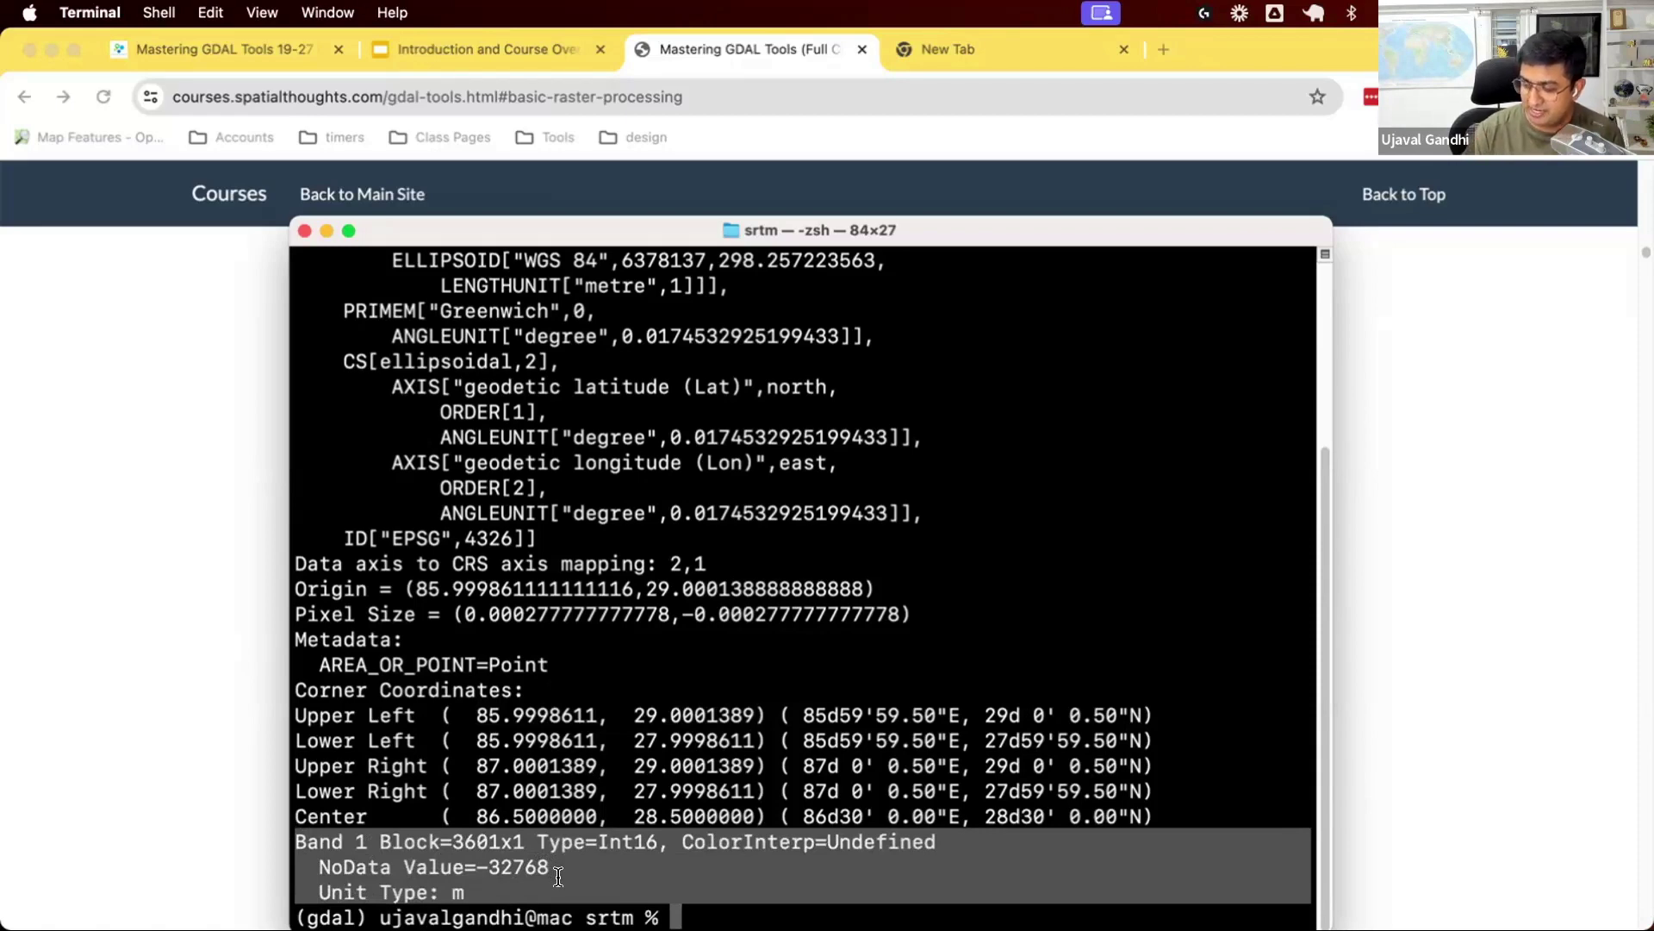
{"action": "left_click", "coordinate": [558, 876]}
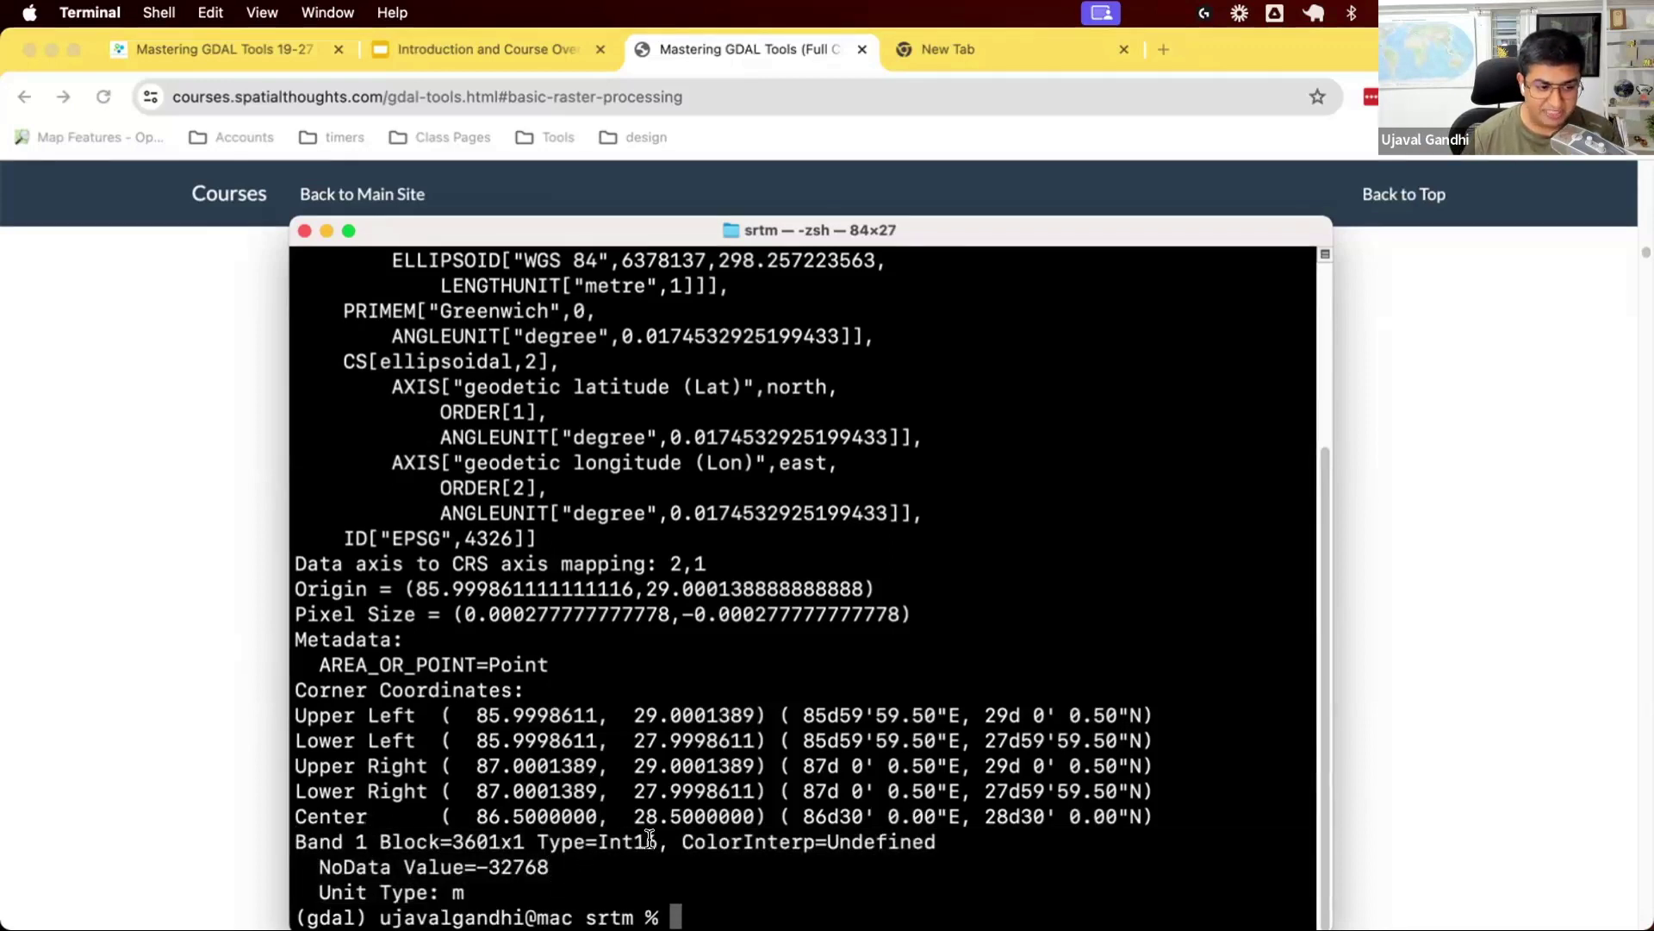
{"action": "left_click_drag", "start_coordinate": [659, 841], "coordinate": [594, 843]}
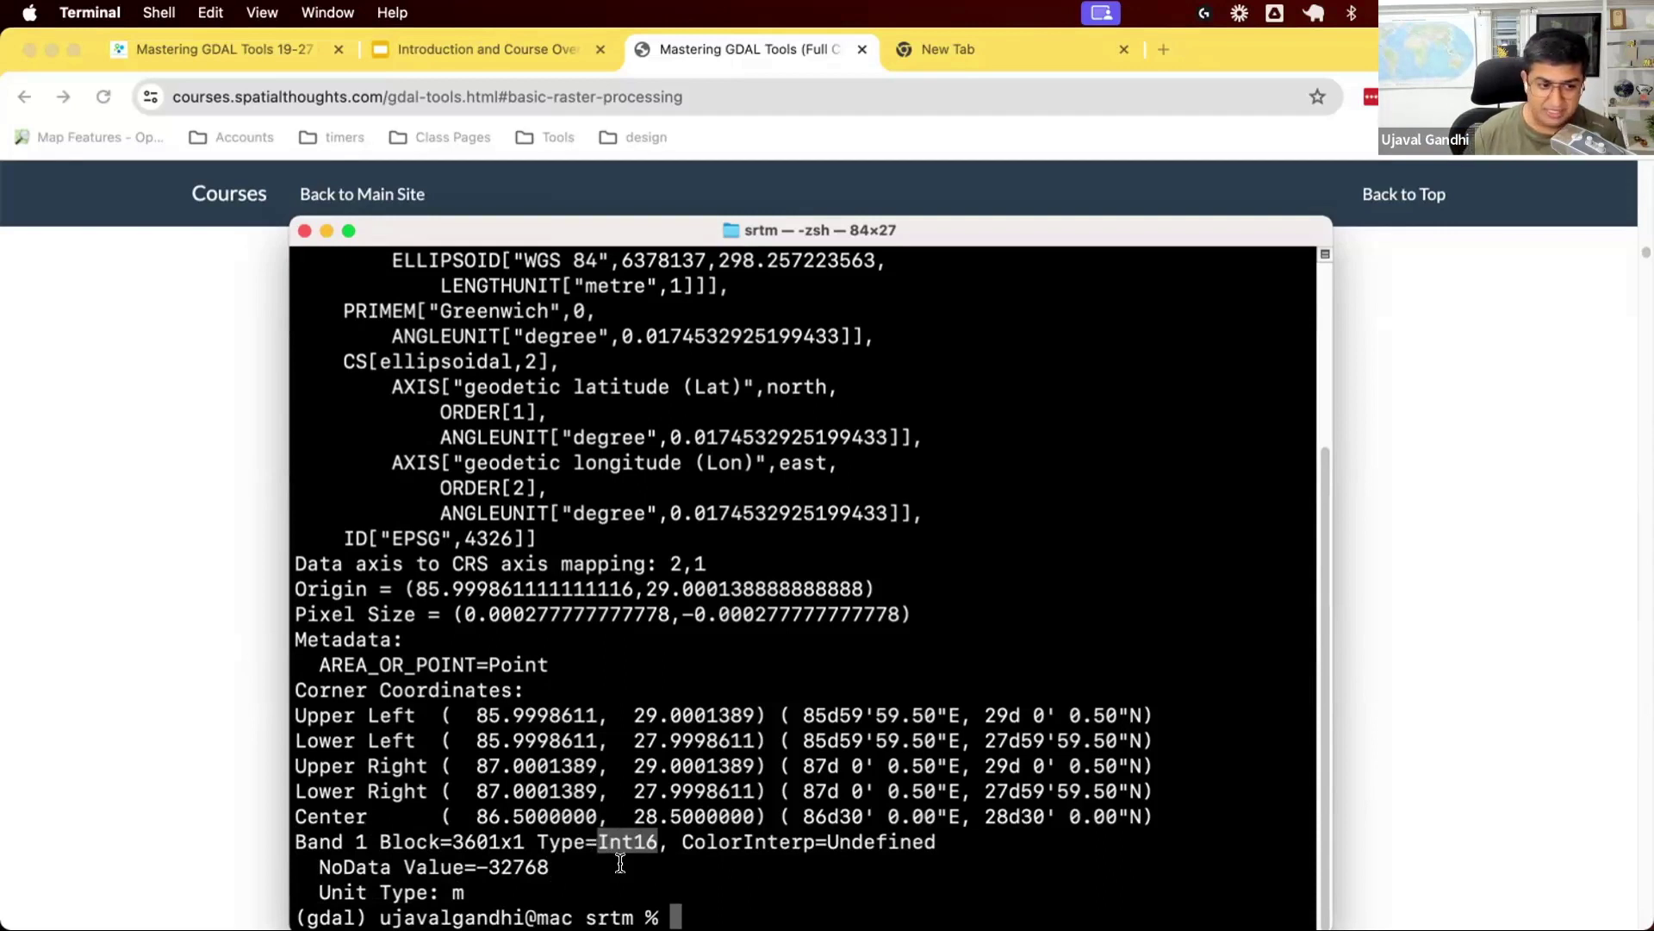
{"action": "left_click_drag", "start_coordinate": [476, 865], "coordinate": [541, 859]}
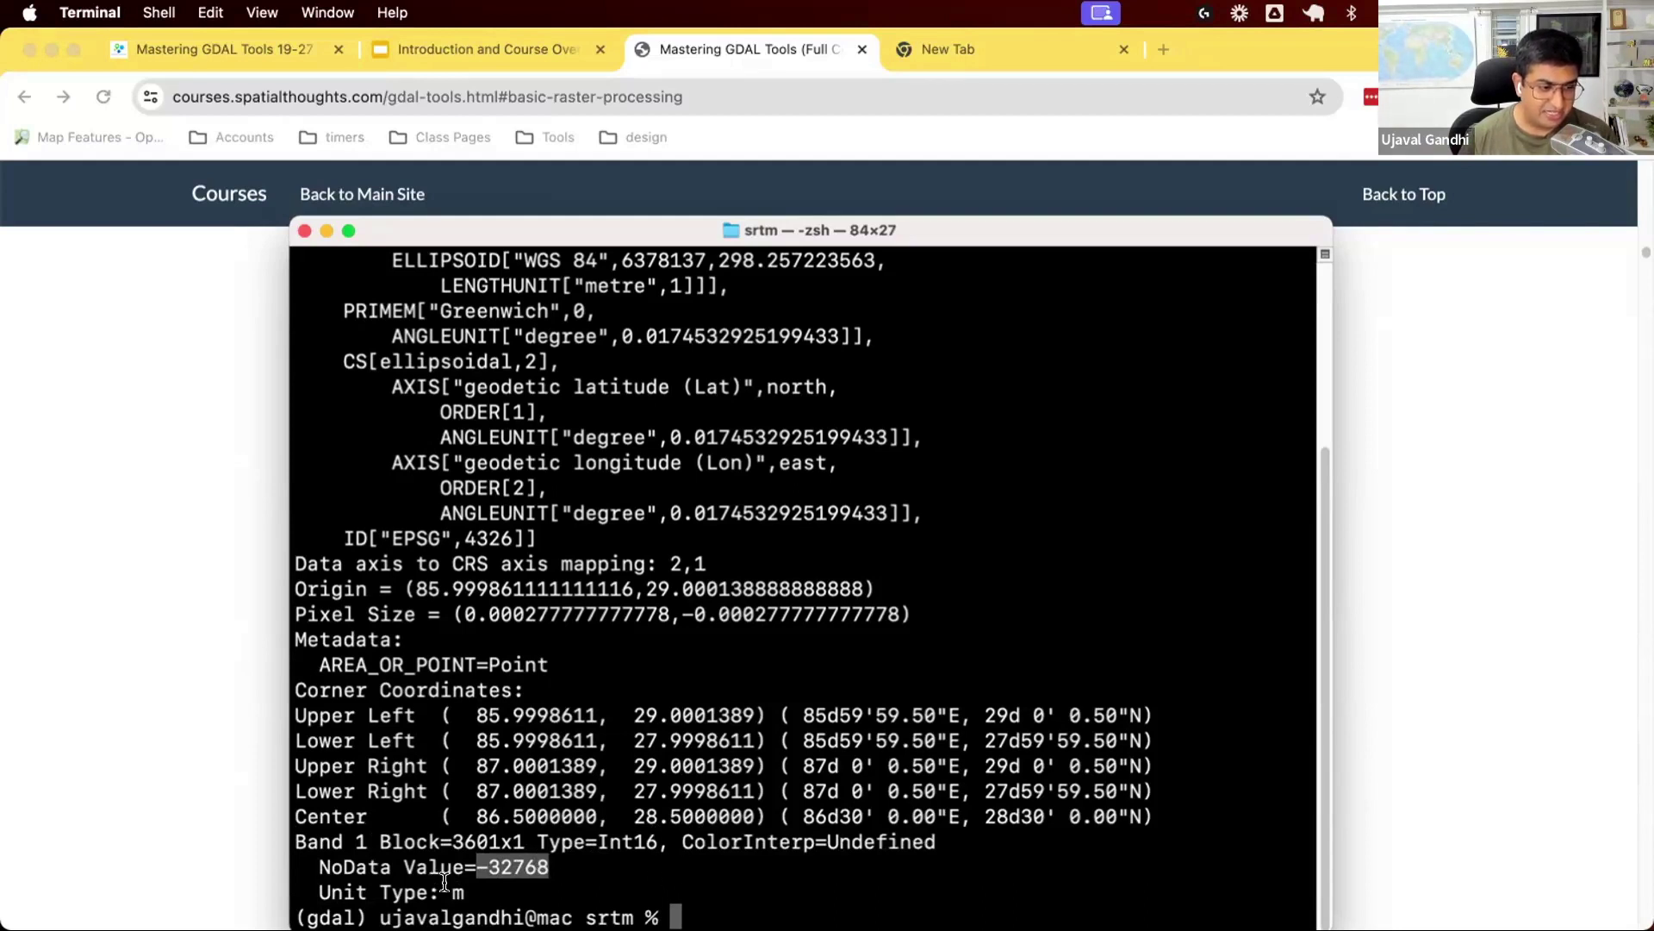
{"action": "mouse_move", "coordinate": [444, 887]}
{"action": "left_mouse_down"}
{"action": "mouse_move", "coordinate": [479, 892]}
{"action": "mouse_move", "coordinate": [466, 892]}
{"action": "left_mouse_up"}
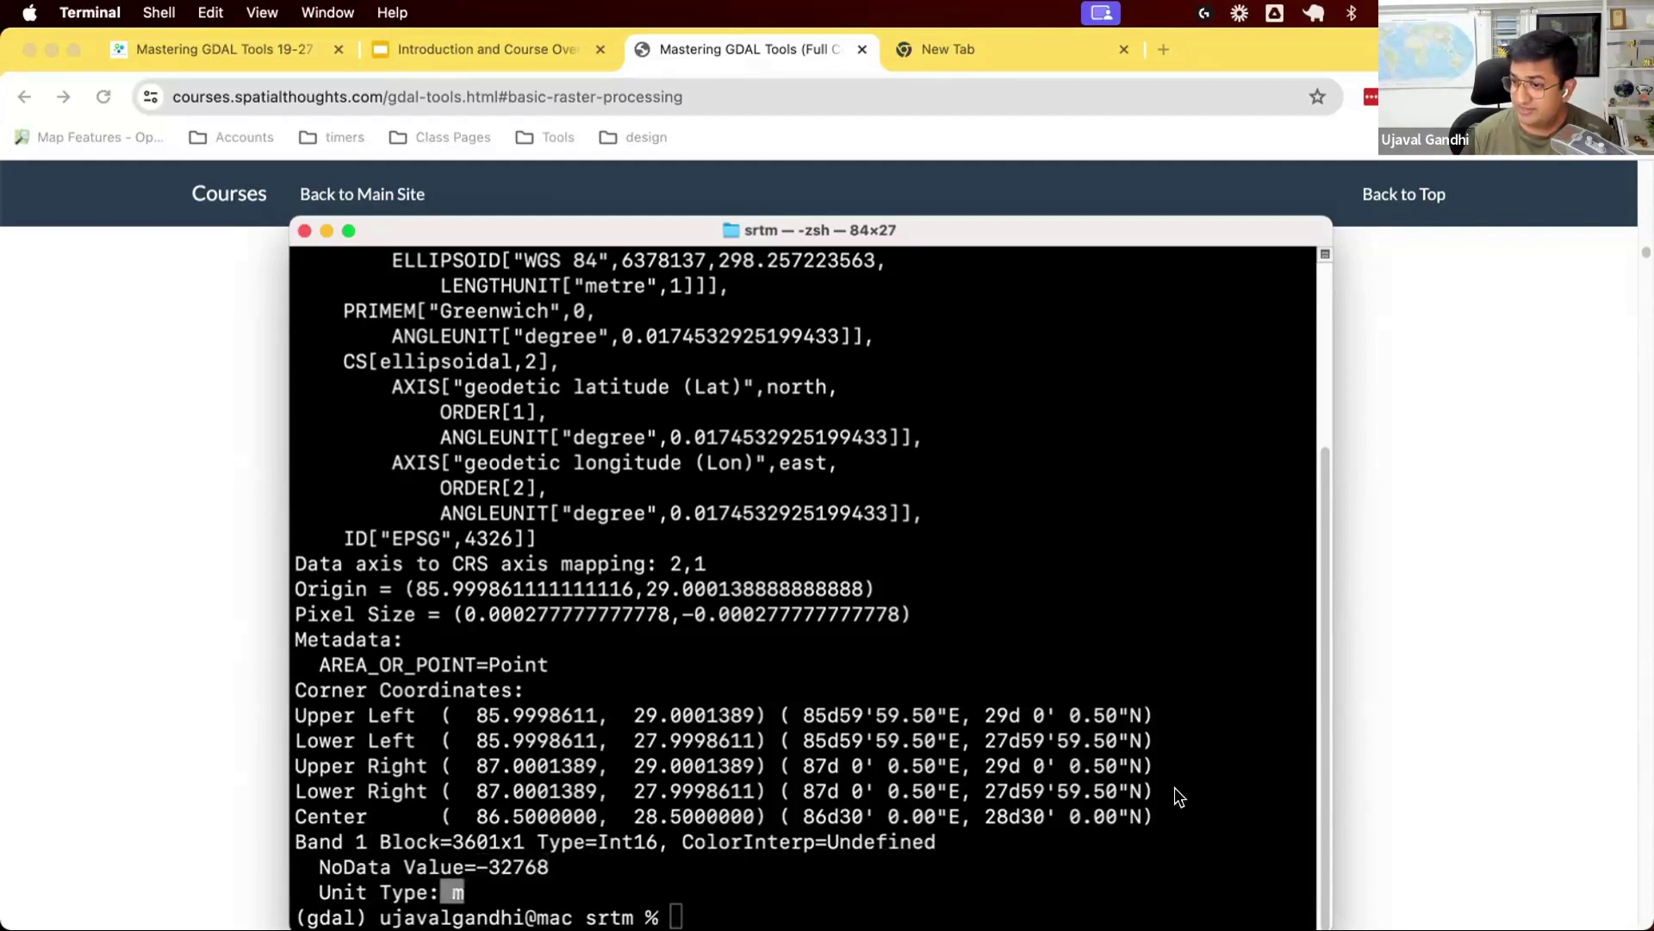
{"action": "left_click", "coordinate": [1013, 683]}
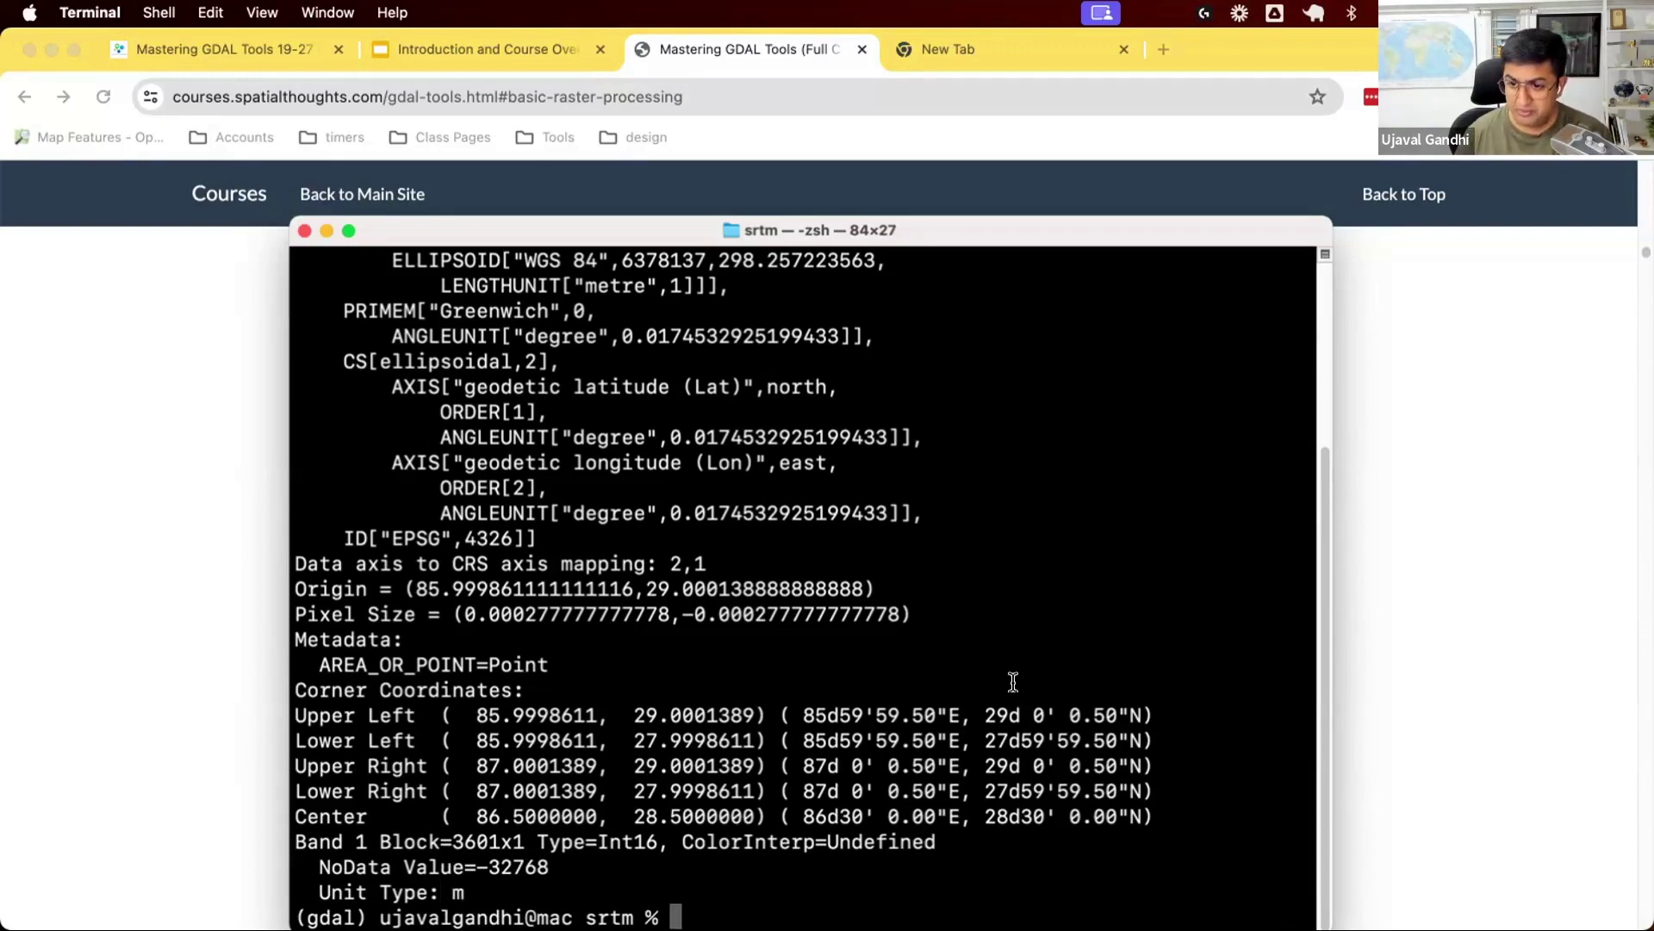
{"action": "scroll", "coordinate": [1013, 682], "scroll_direction": "up", "scroll_amount": 3}
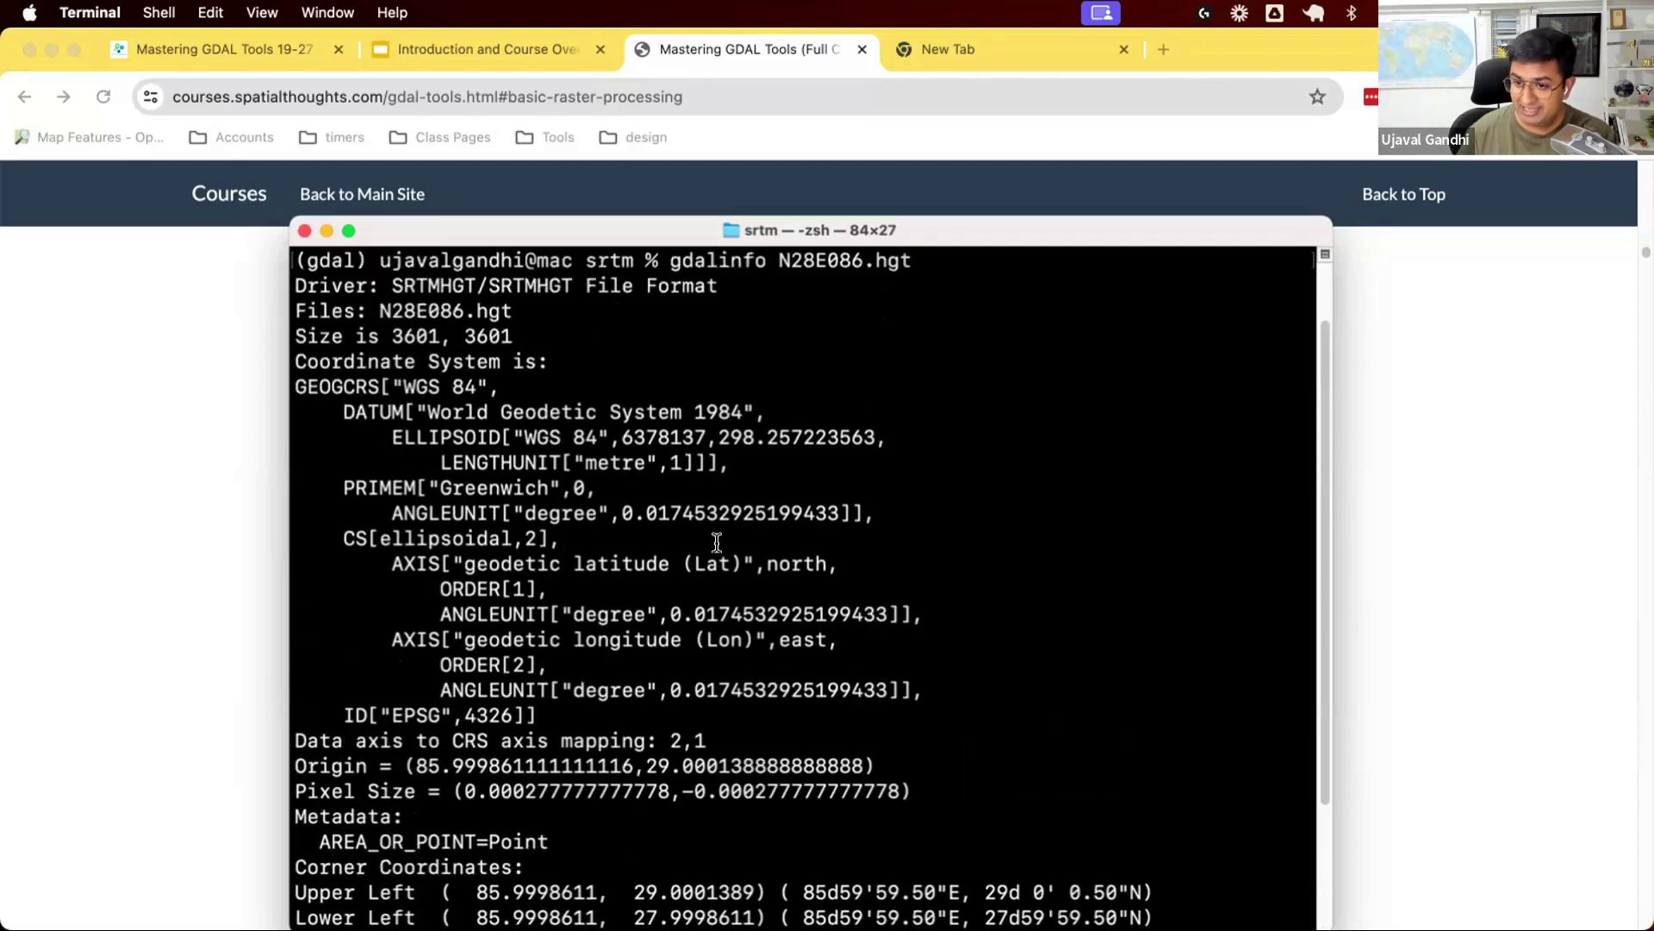
{"action": "scroll", "coordinate": [717, 542], "scroll_direction": "down", "scroll_amount": 2}
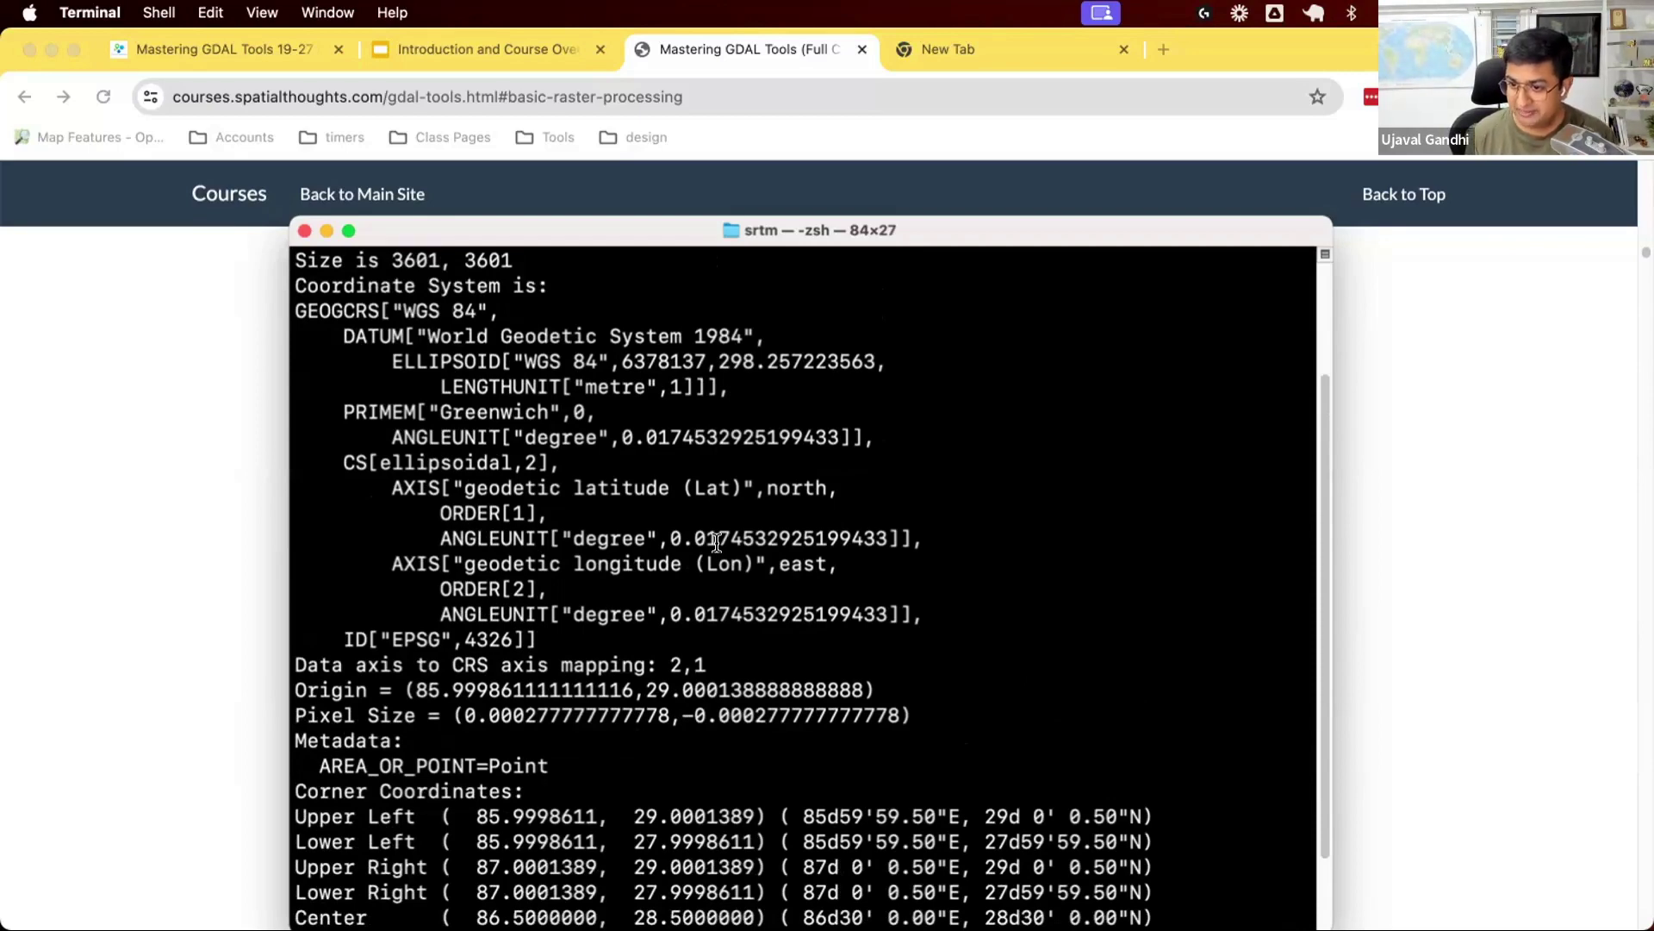
{"action": "scroll", "coordinate": [717, 542], "scroll_direction": "up", "scroll_amount": 2}
- Load gdal.org in a new tab and go to Programs, then the Raster programs list
{"action": "left_click", "coordinate": [1062, 33]}
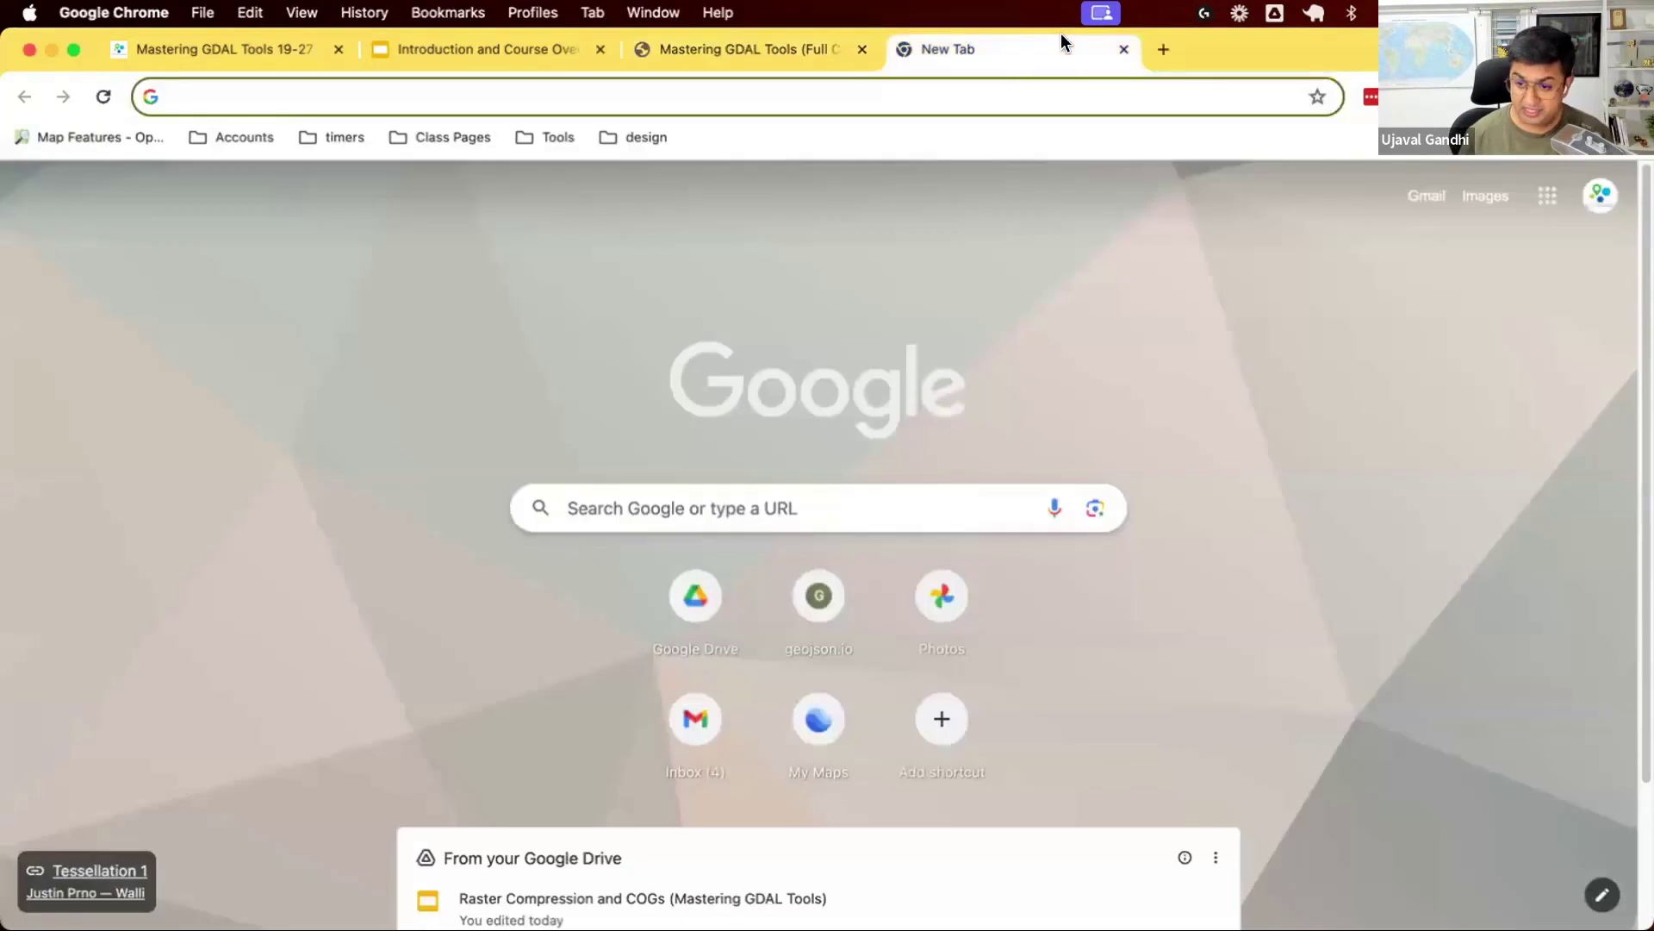
{"action": "type", "text": "gdal.org"}
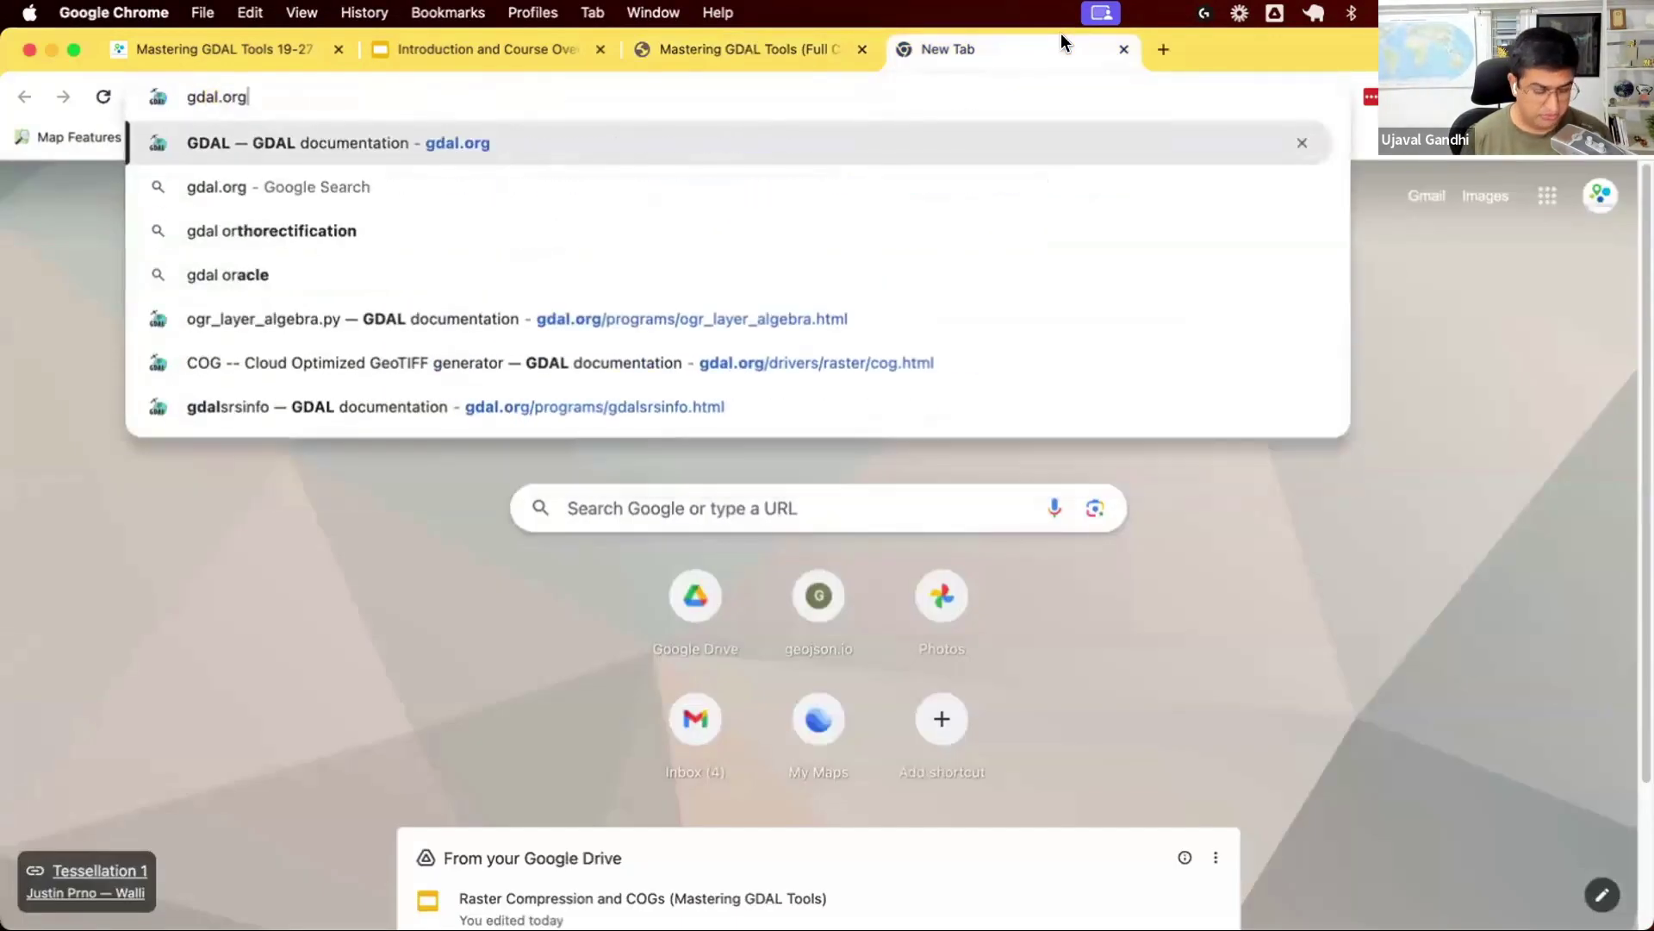
{"action": "key", "text": "Return"}
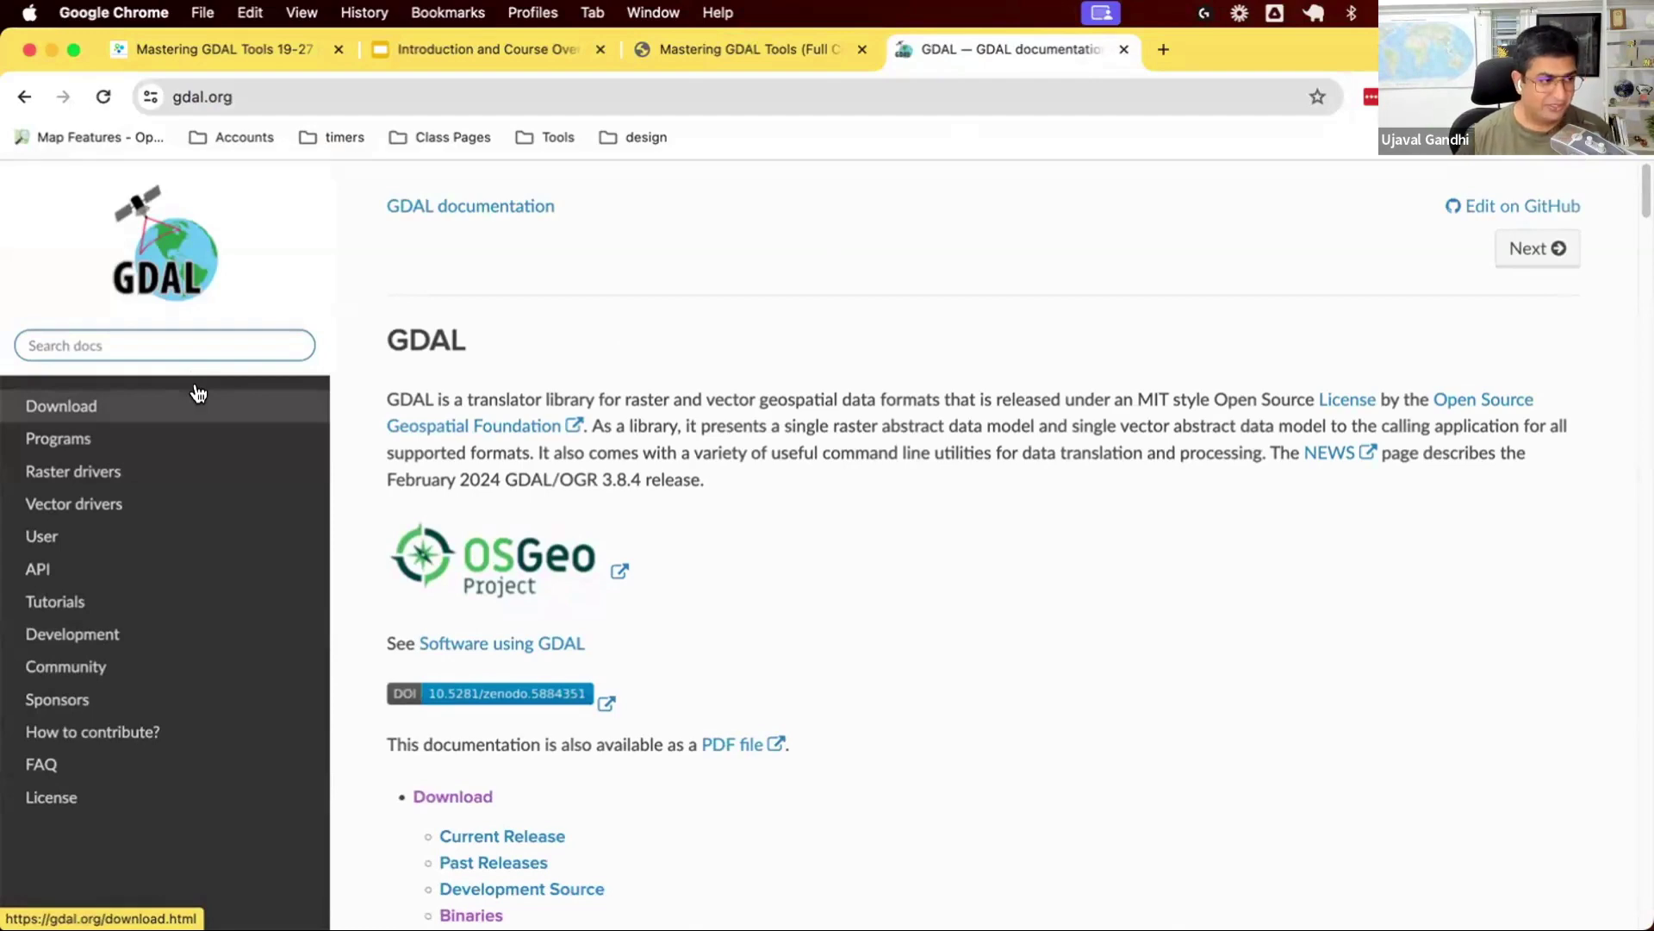
{"action": "left_click", "coordinate": [60, 430]}
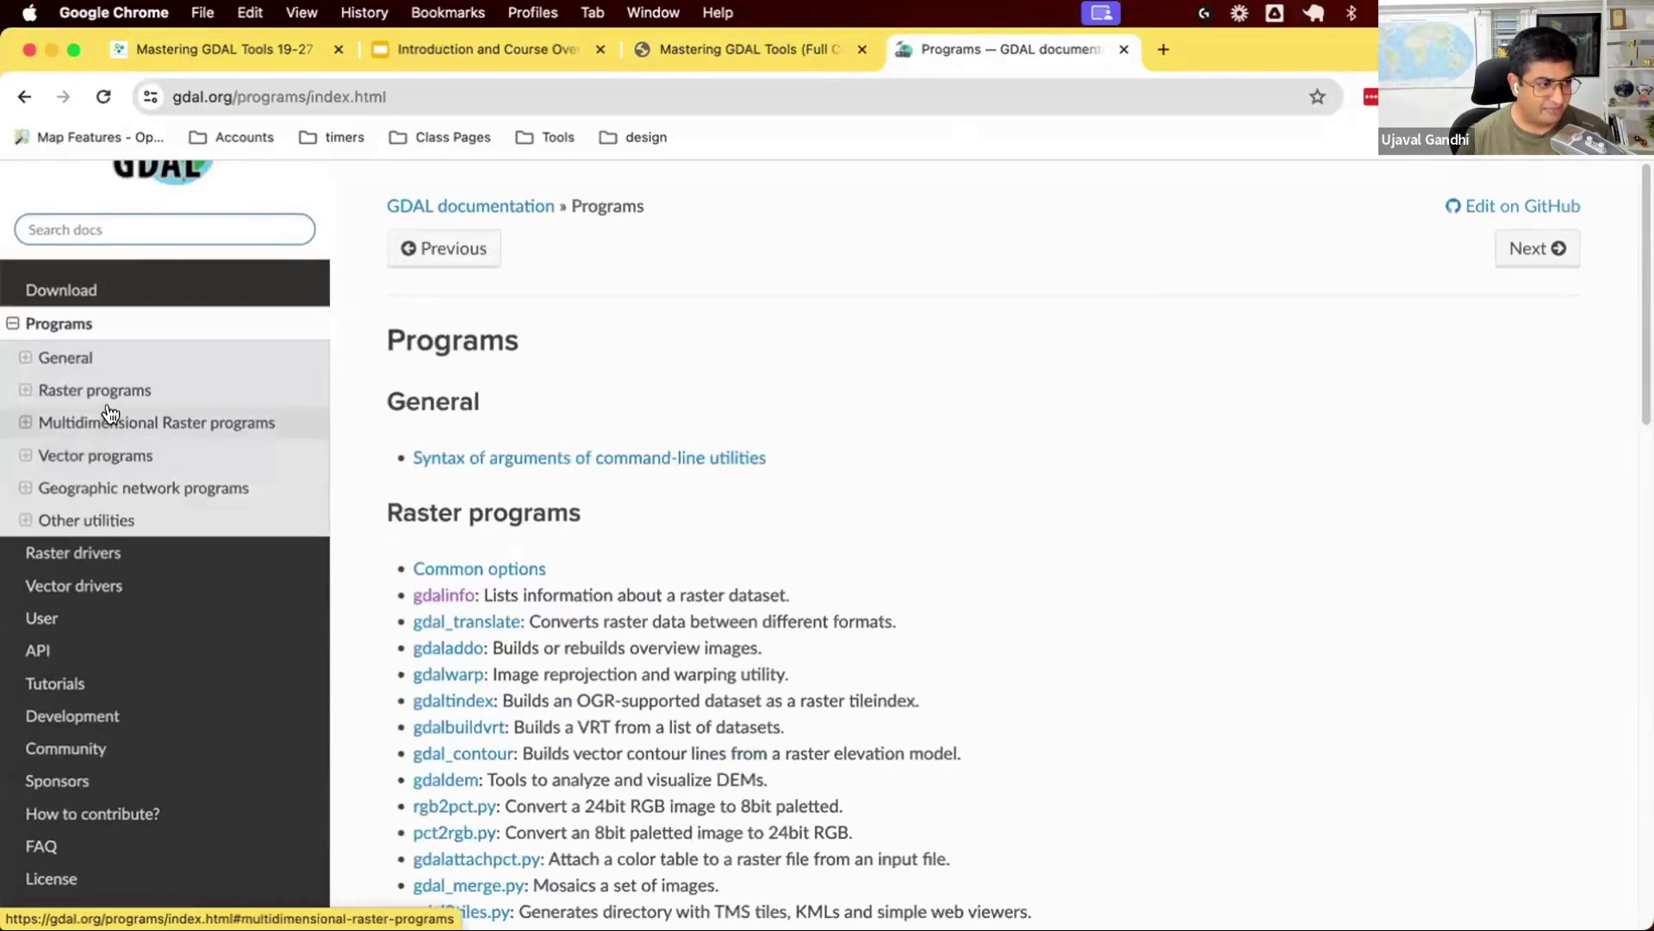
{"action": "left_click", "coordinate": [110, 398]}
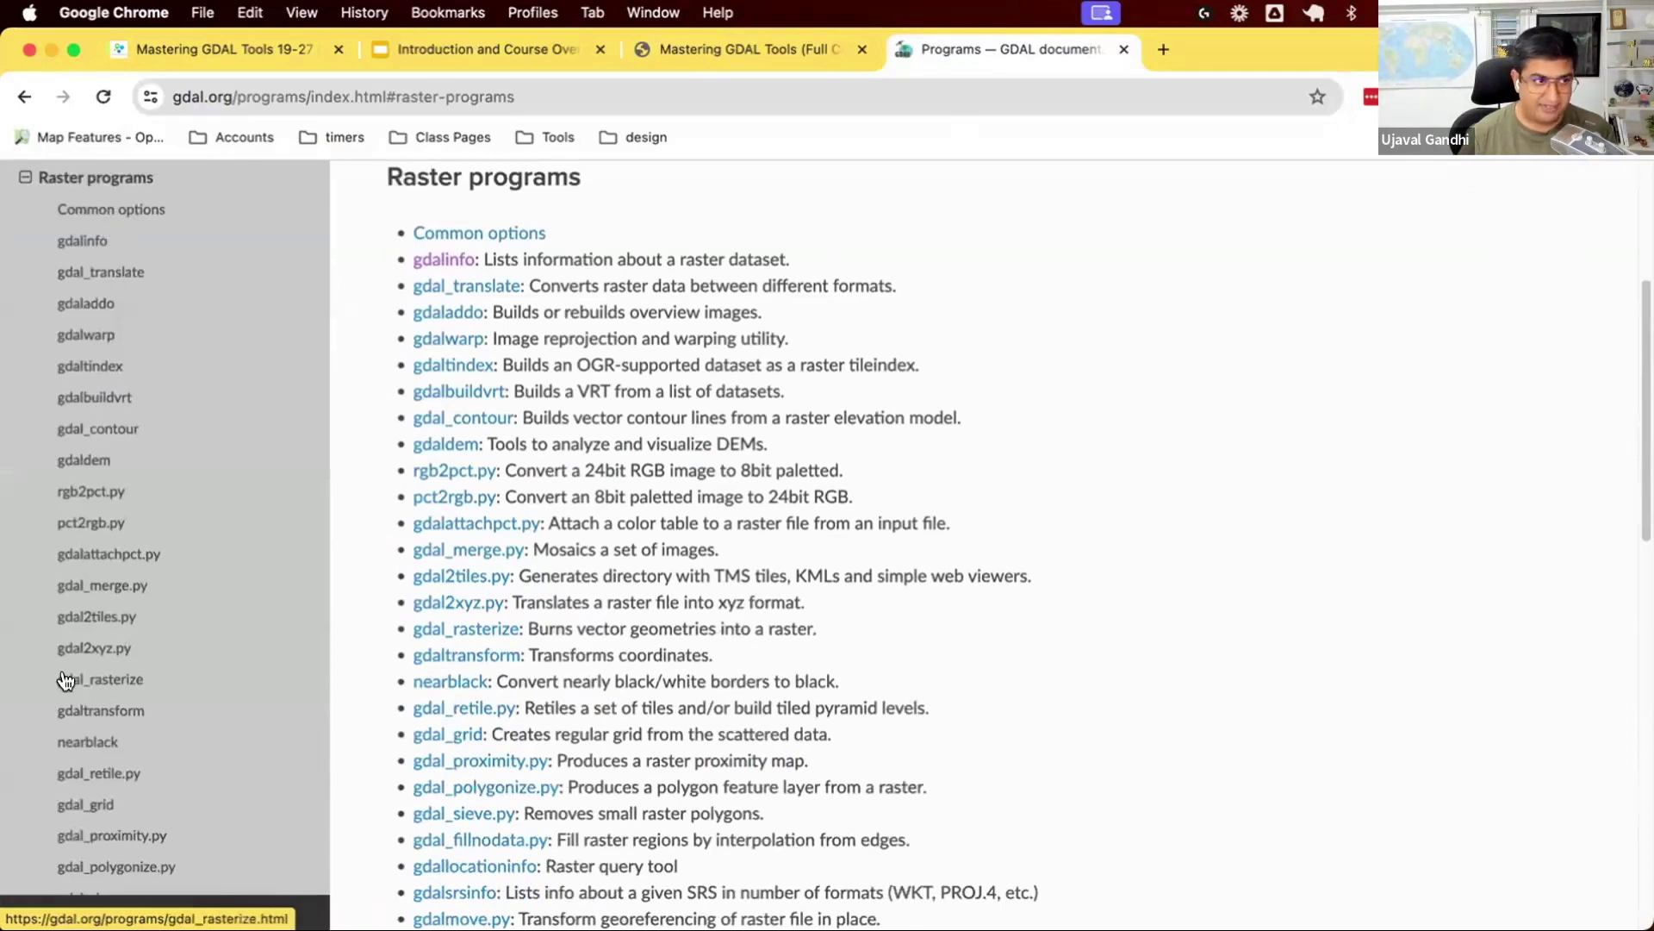
{"action": "left_click", "coordinate": [422, 259]}
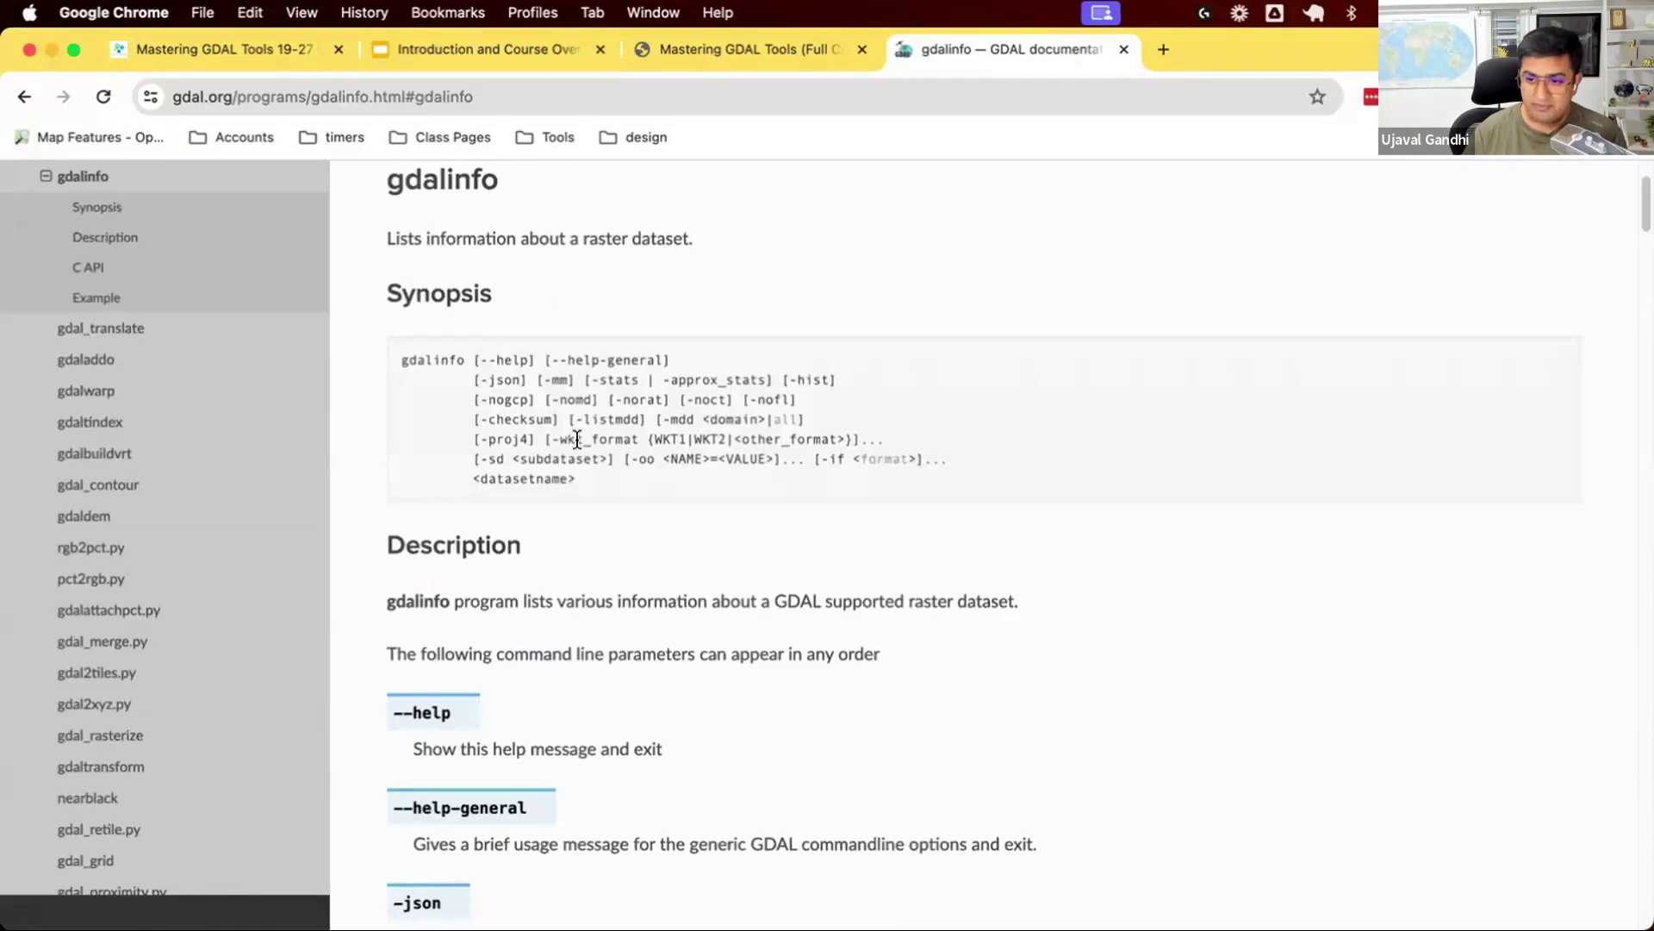
{"action": "double_click", "coordinate": [408, 357]}
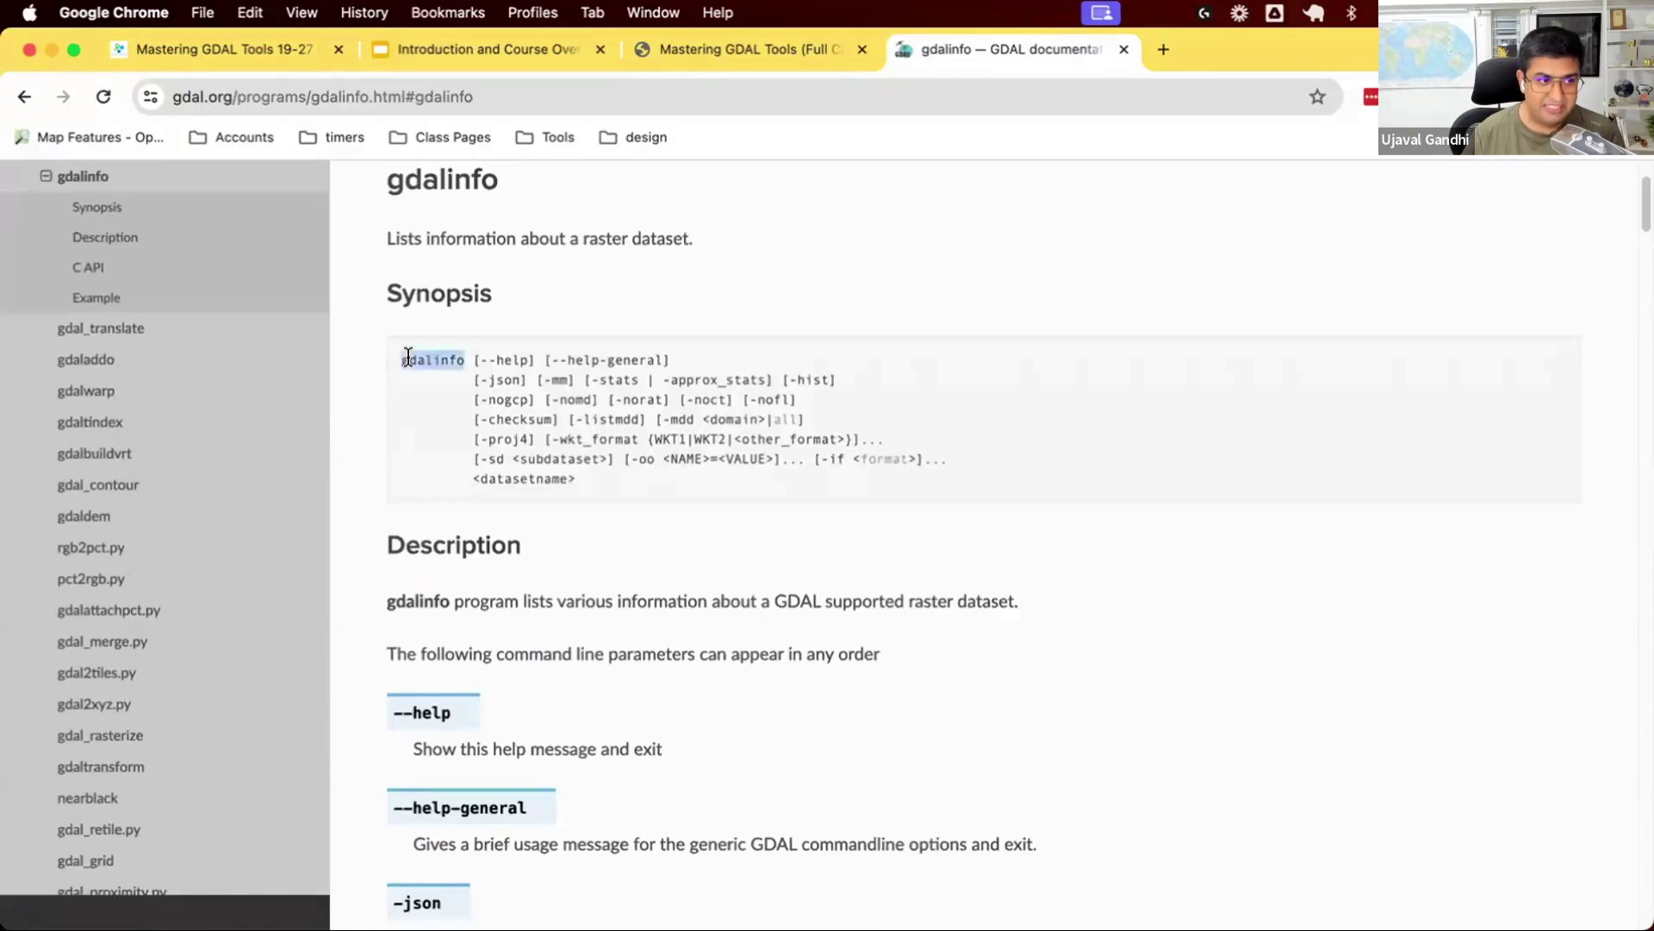
{"action": "left_click_drag", "start_coordinate": [472, 360], "coordinate": [572, 475]}
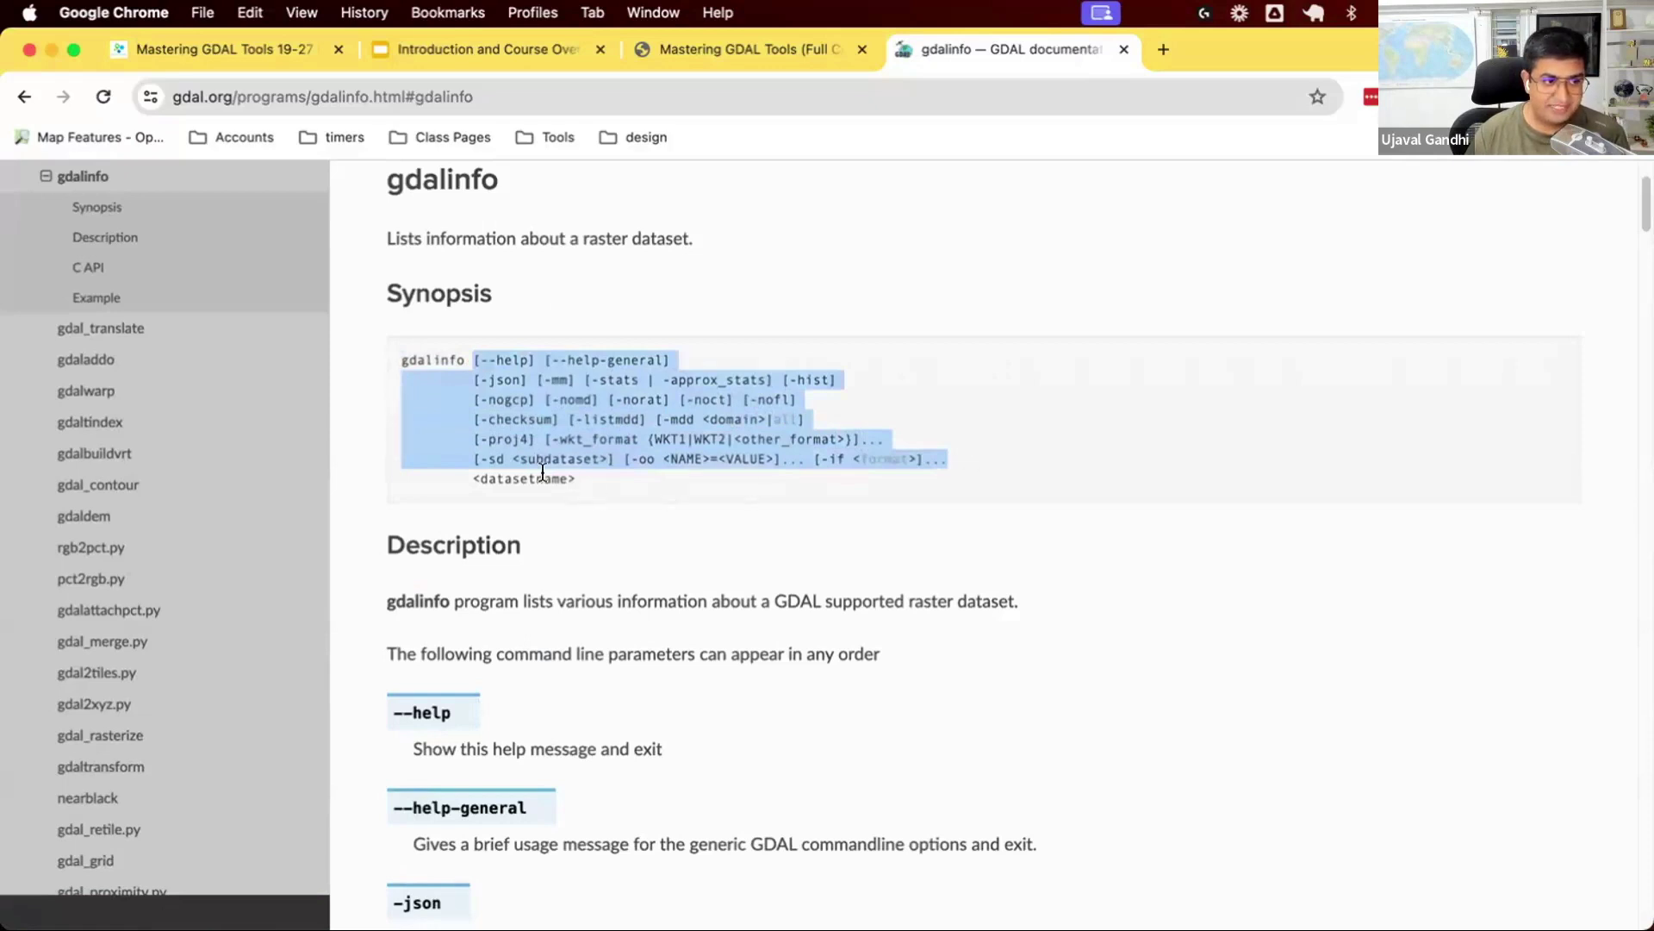
{"action": "double_click", "coordinate": [542, 474]}
{"action": "left_click", "coordinate": [620, 483]}
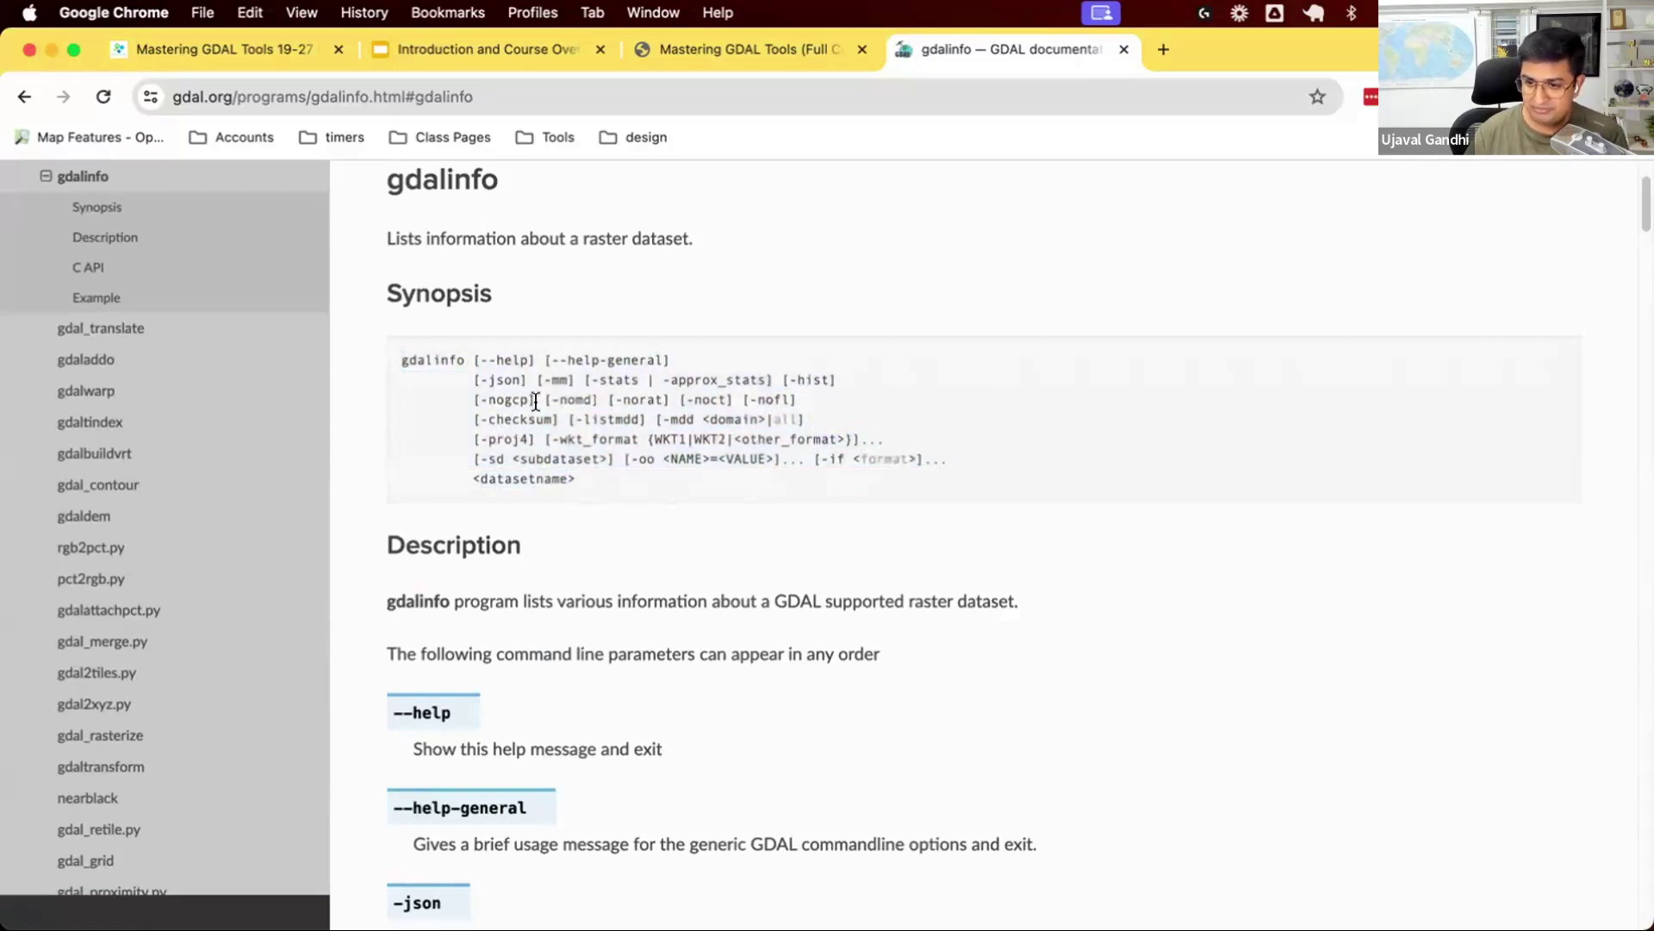
{"action": "left_click_drag", "start_coordinate": [470, 349], "coordinate": [974, 451]}
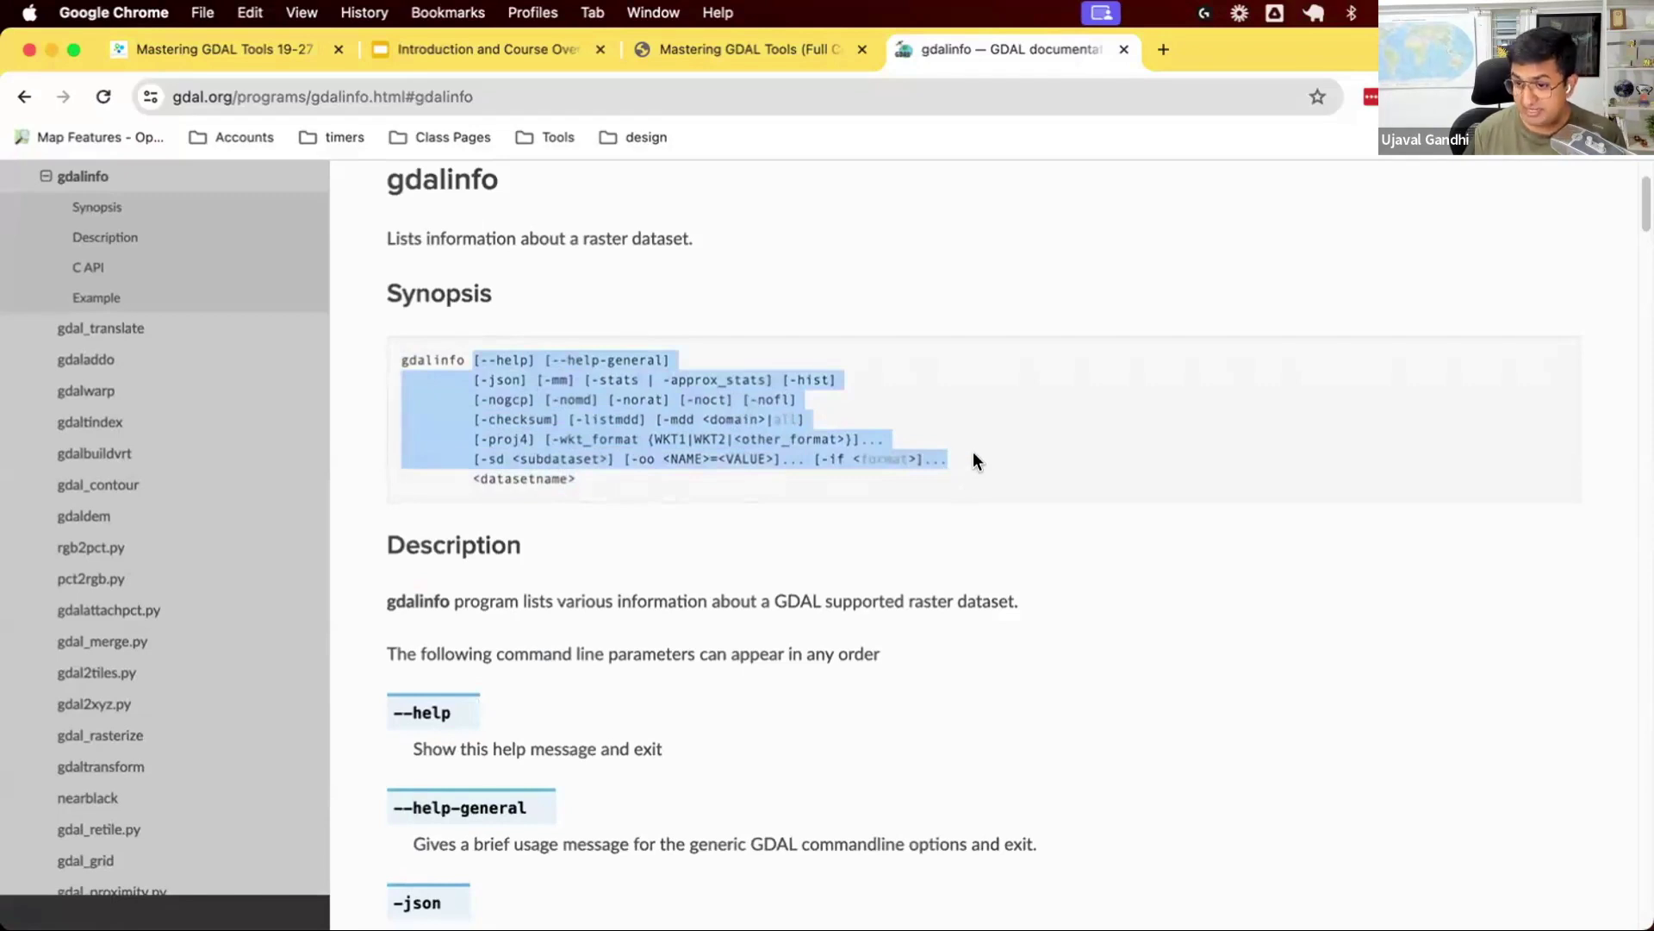
{"action": "left_click", "coordinate": [974, 452]}
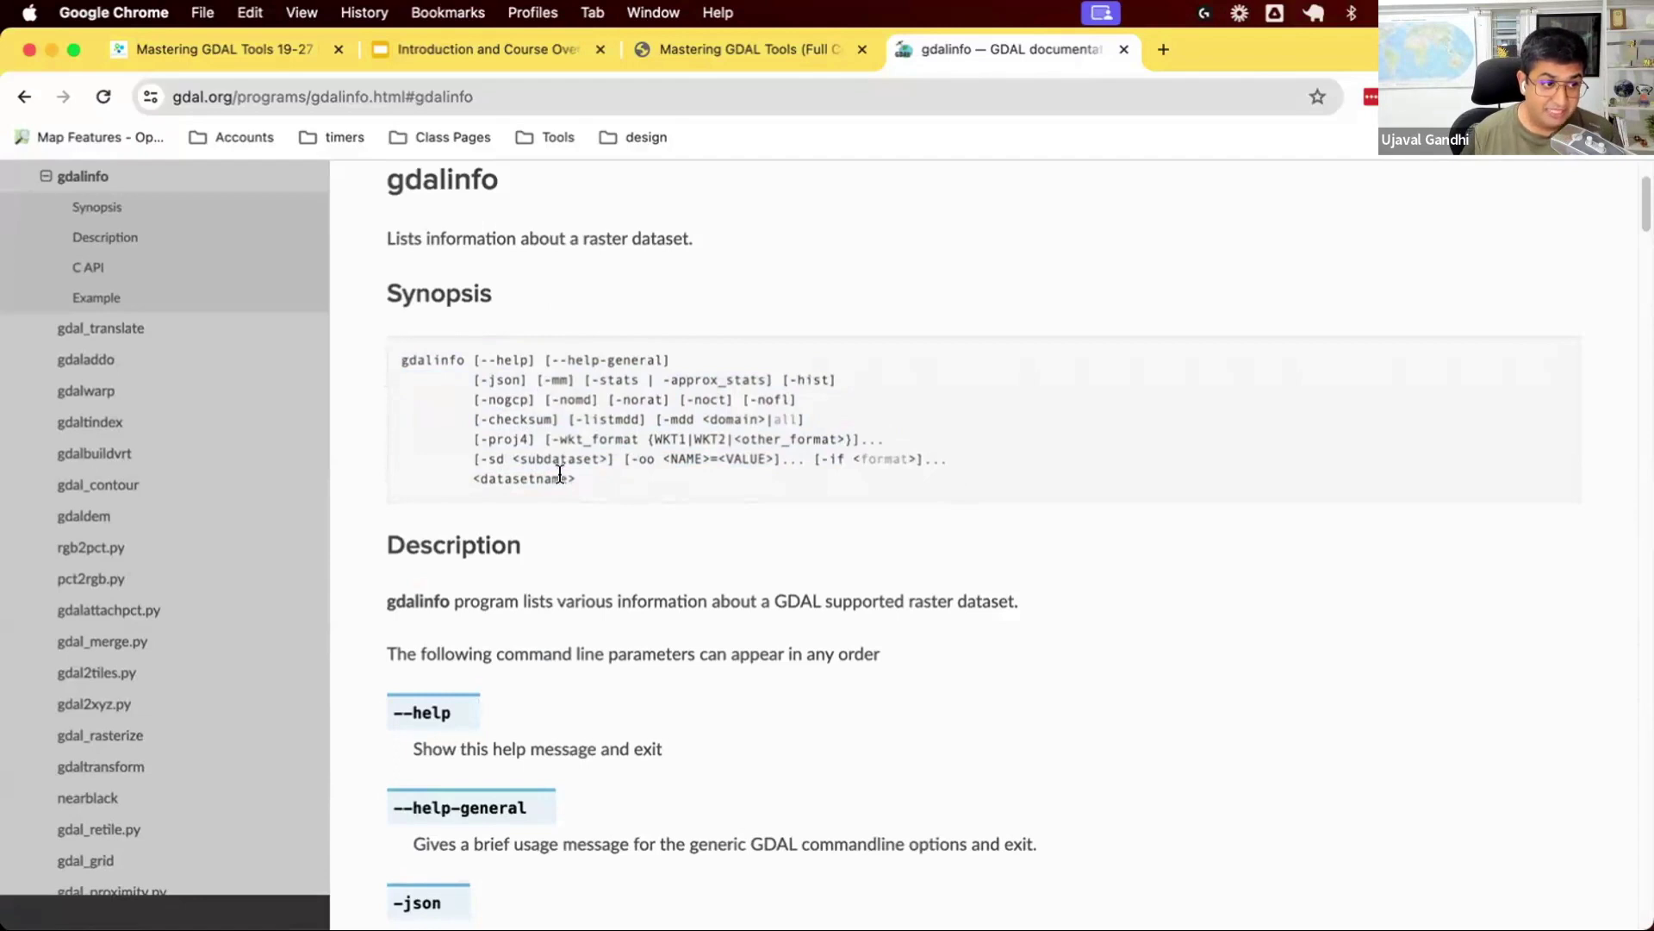
{"action": "left_click_drag", "start_coordinate": [574, 477], "coordinate": [473, 475]}
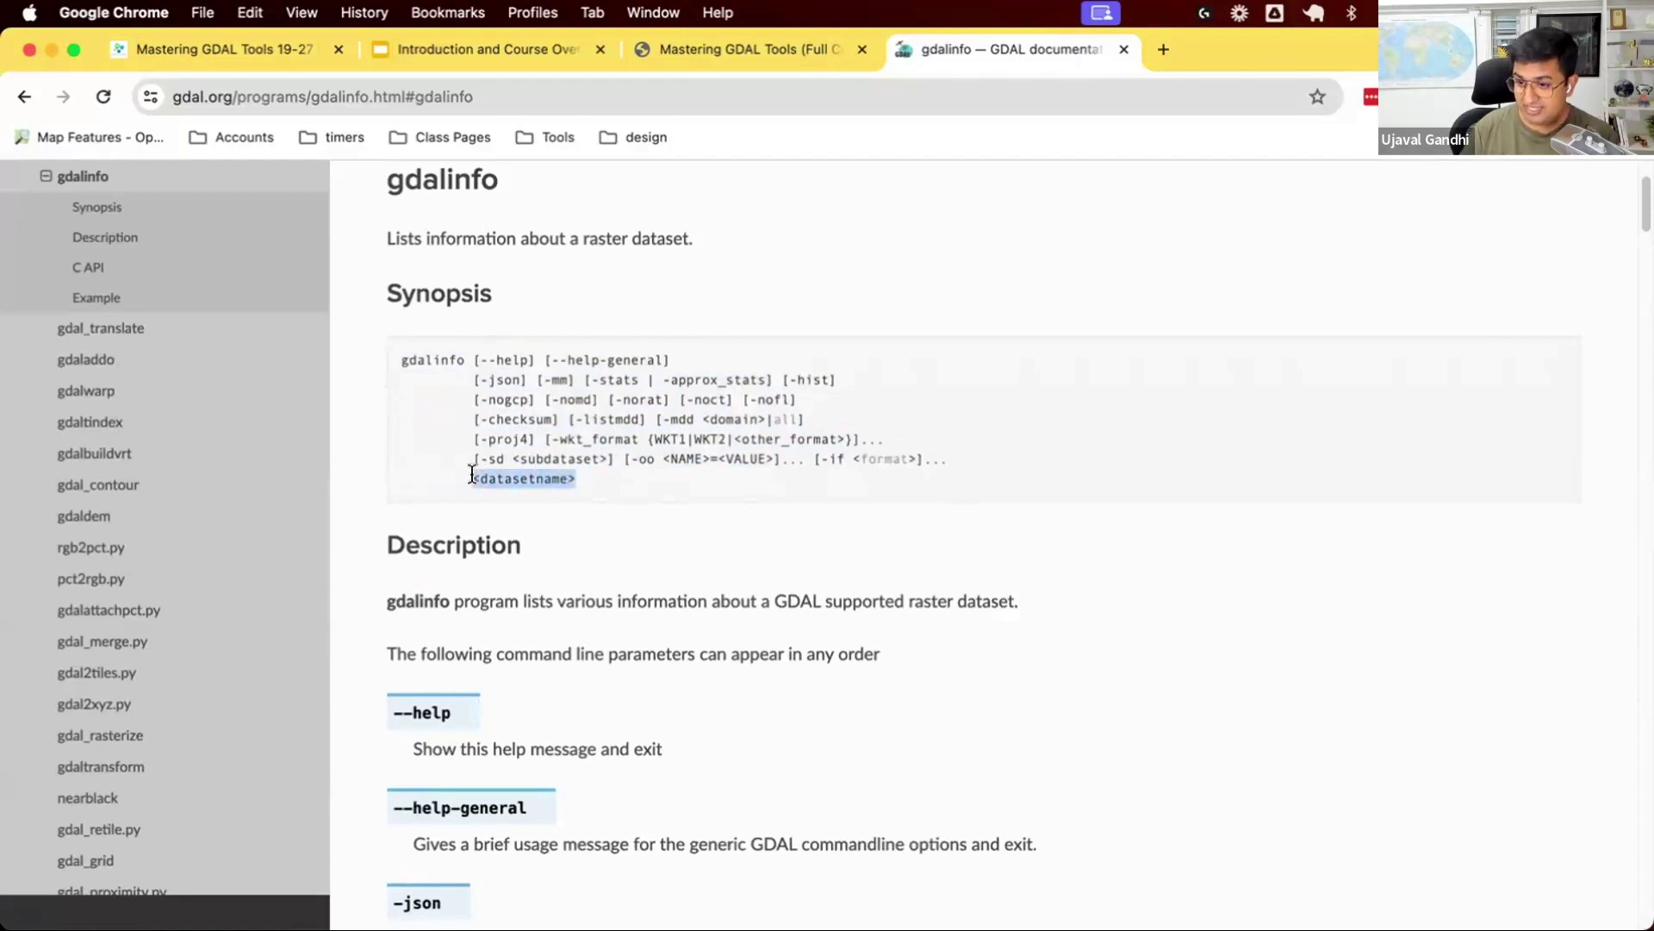
{"action": "left_click_drag", "start_coordinate": [479, 360], "coordinate": [924, 456]}
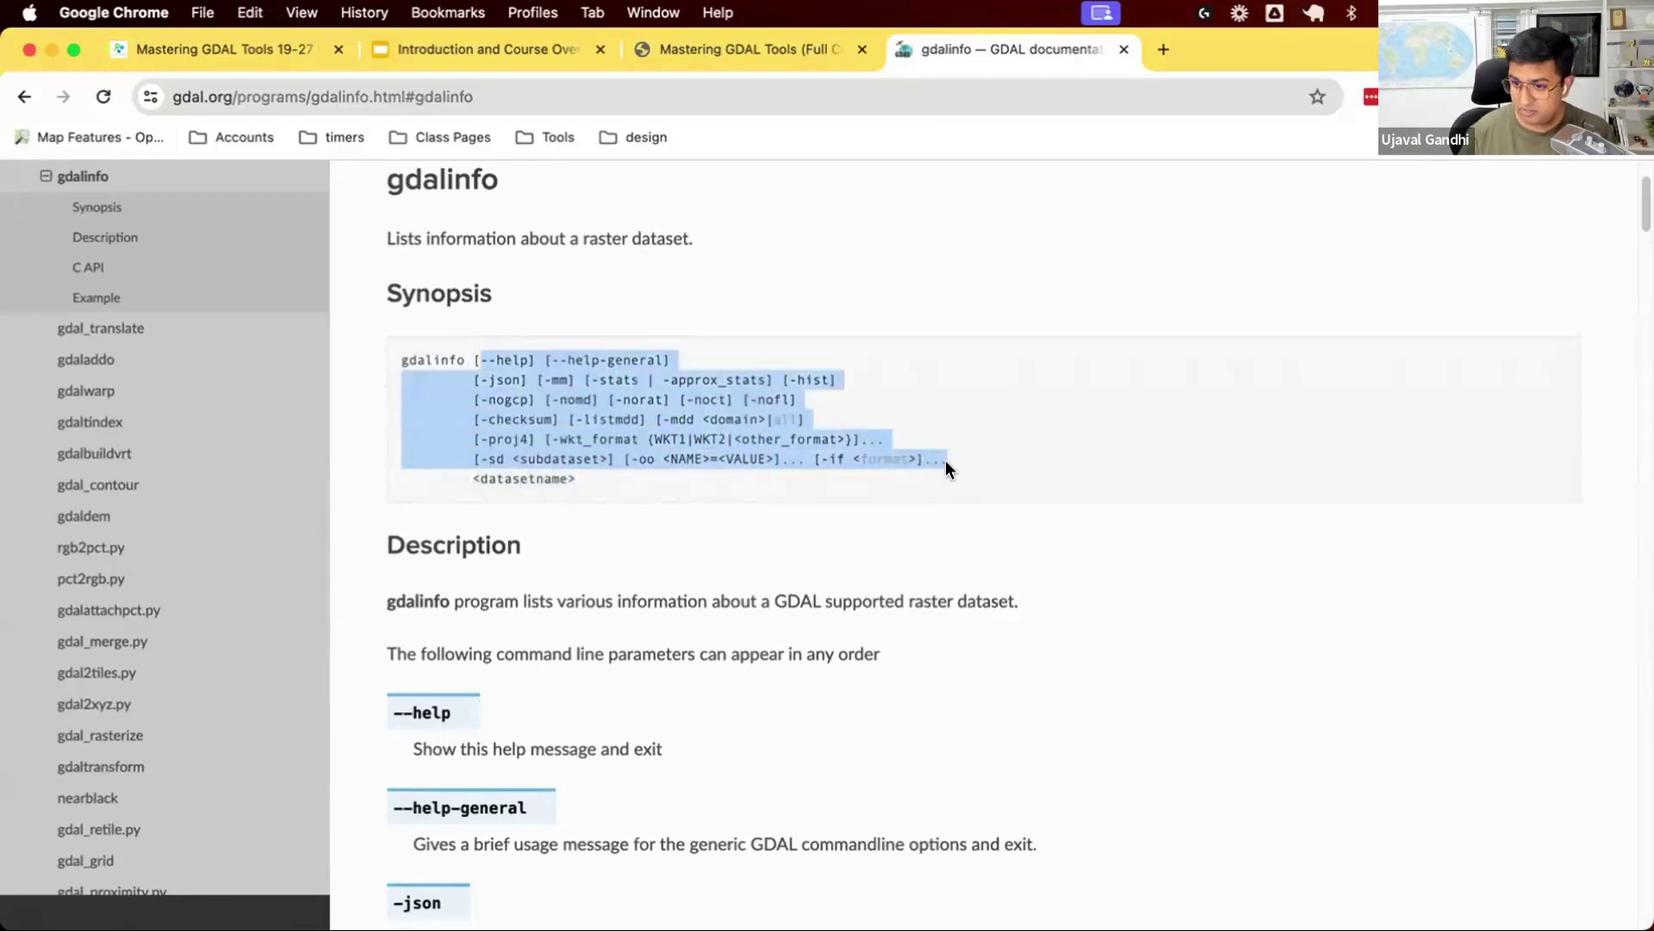
{"action": "left_click", "coordinate": [944, 467]}
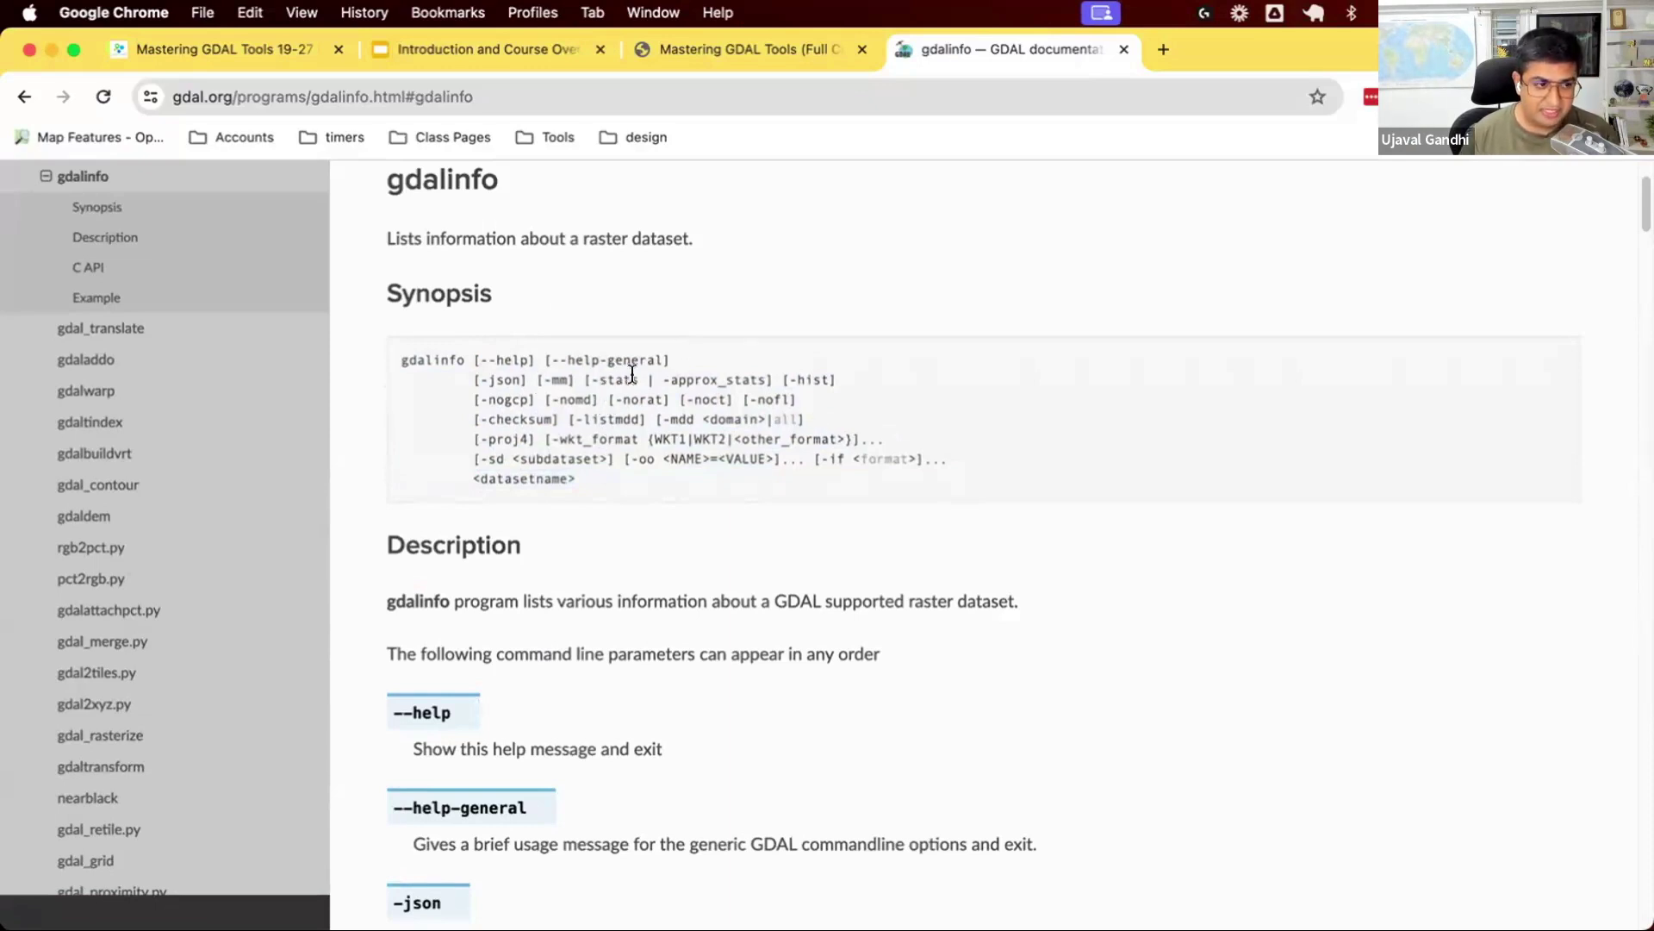
{"action": "scroll", "coordinate": [586, 409], "scroll_direction": "down", "scroll_amount": 4}
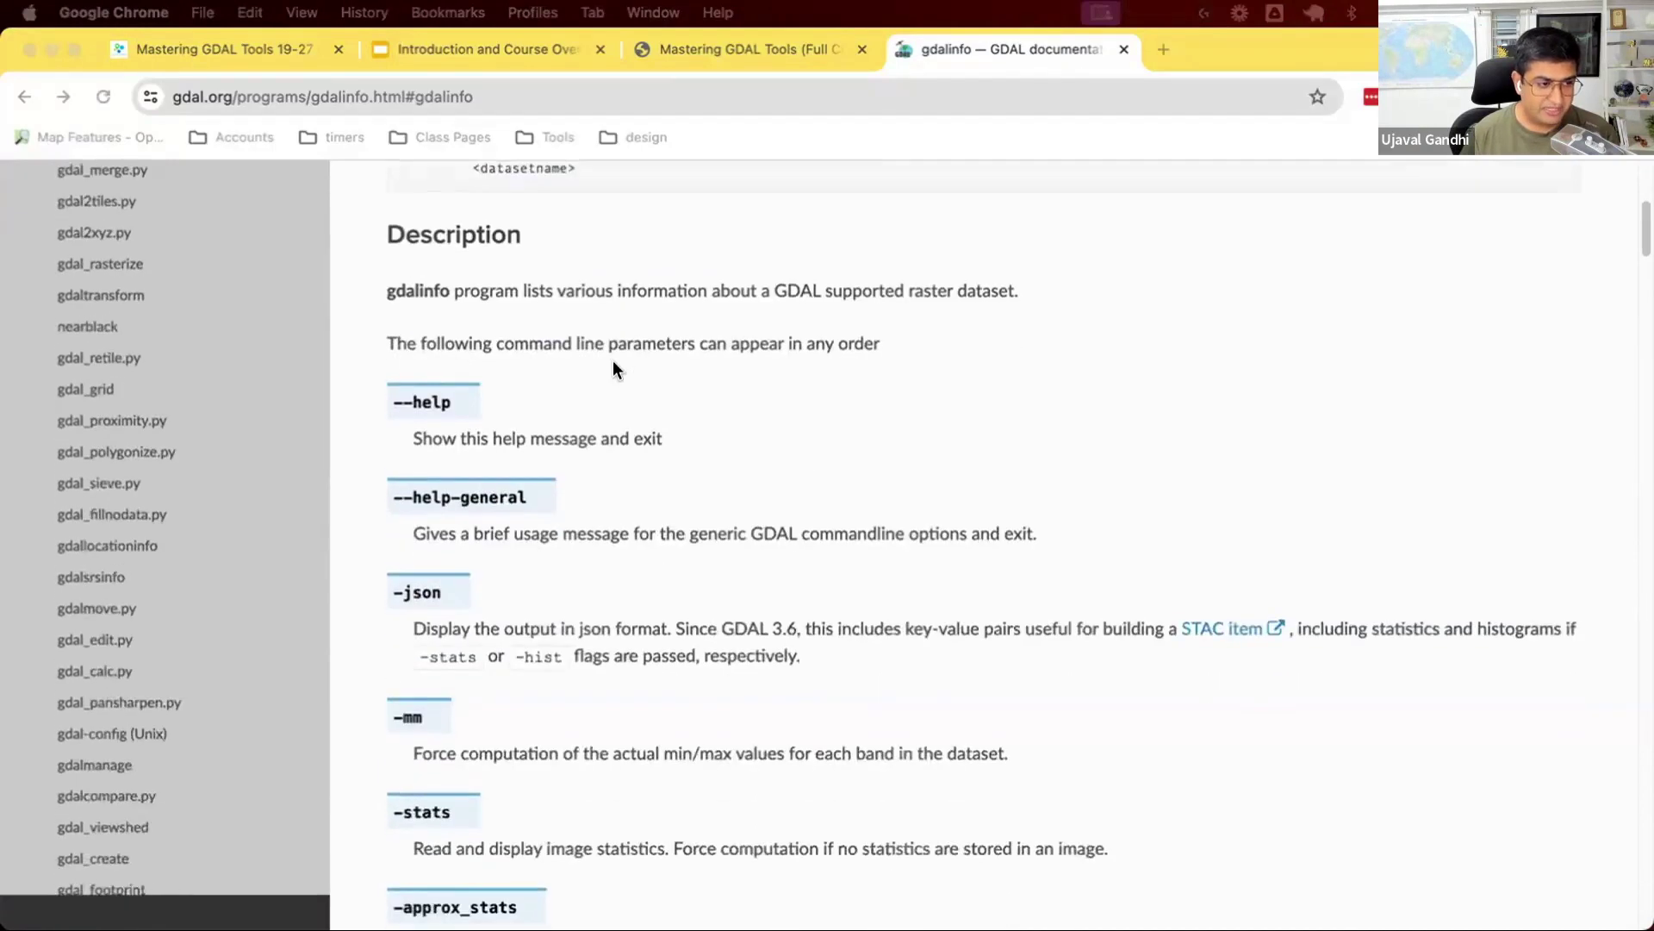
{"action": "scroll", "coordinate": [613, 362], "scroll_direction": "down", "scroll_amount": 8}
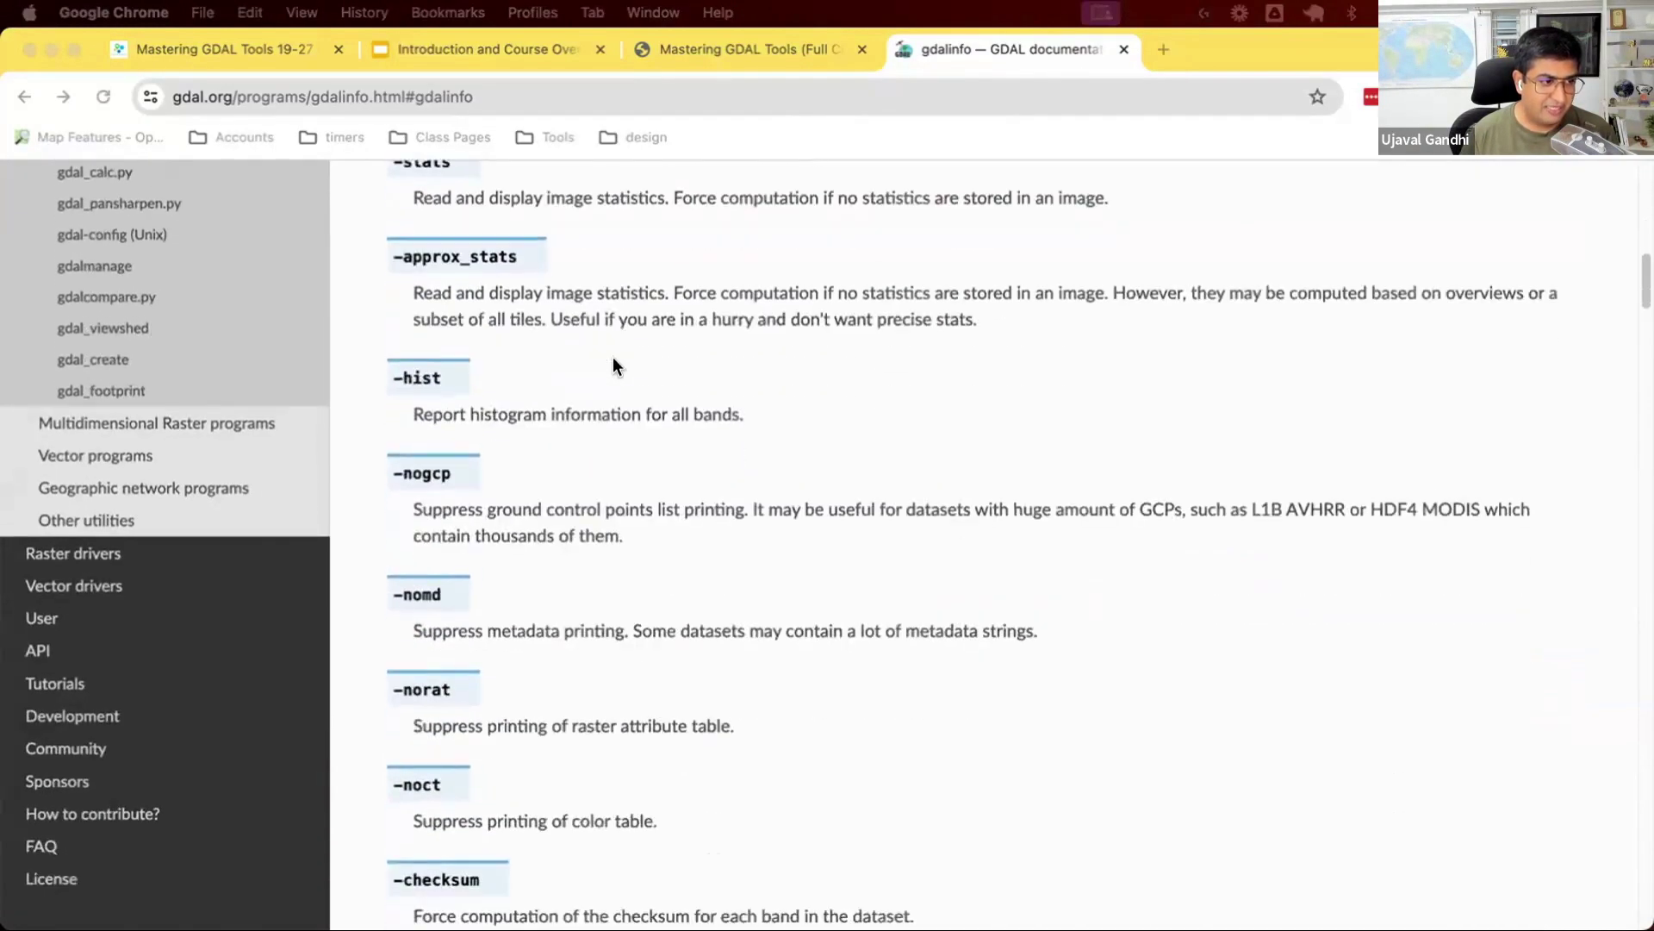
{"action": "scroll", "coordinate": [613, 359], "scroll_direction": "down", "scroll_amount": 7}
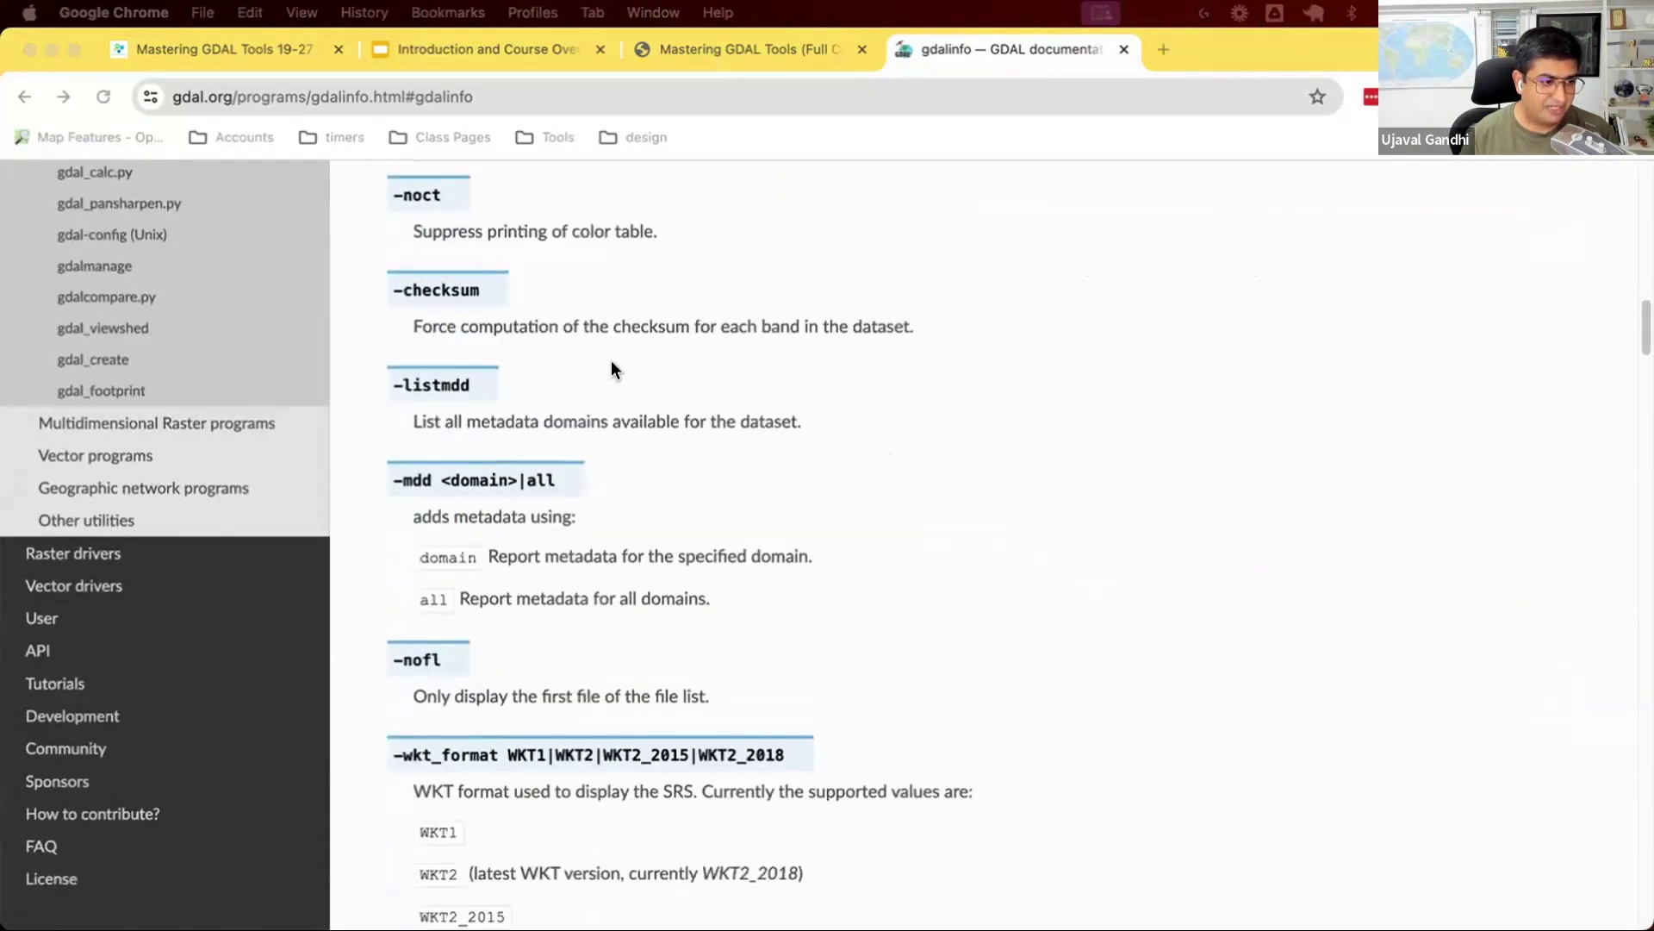
{"action": "scroll", "coordinate": [612, 360], "scroll_direction": "down", "scroll_amount": 3}
{"action": "scroll", "coordinate": [613, 361], "scroll_direction": "up", "scroll_amount": 13}
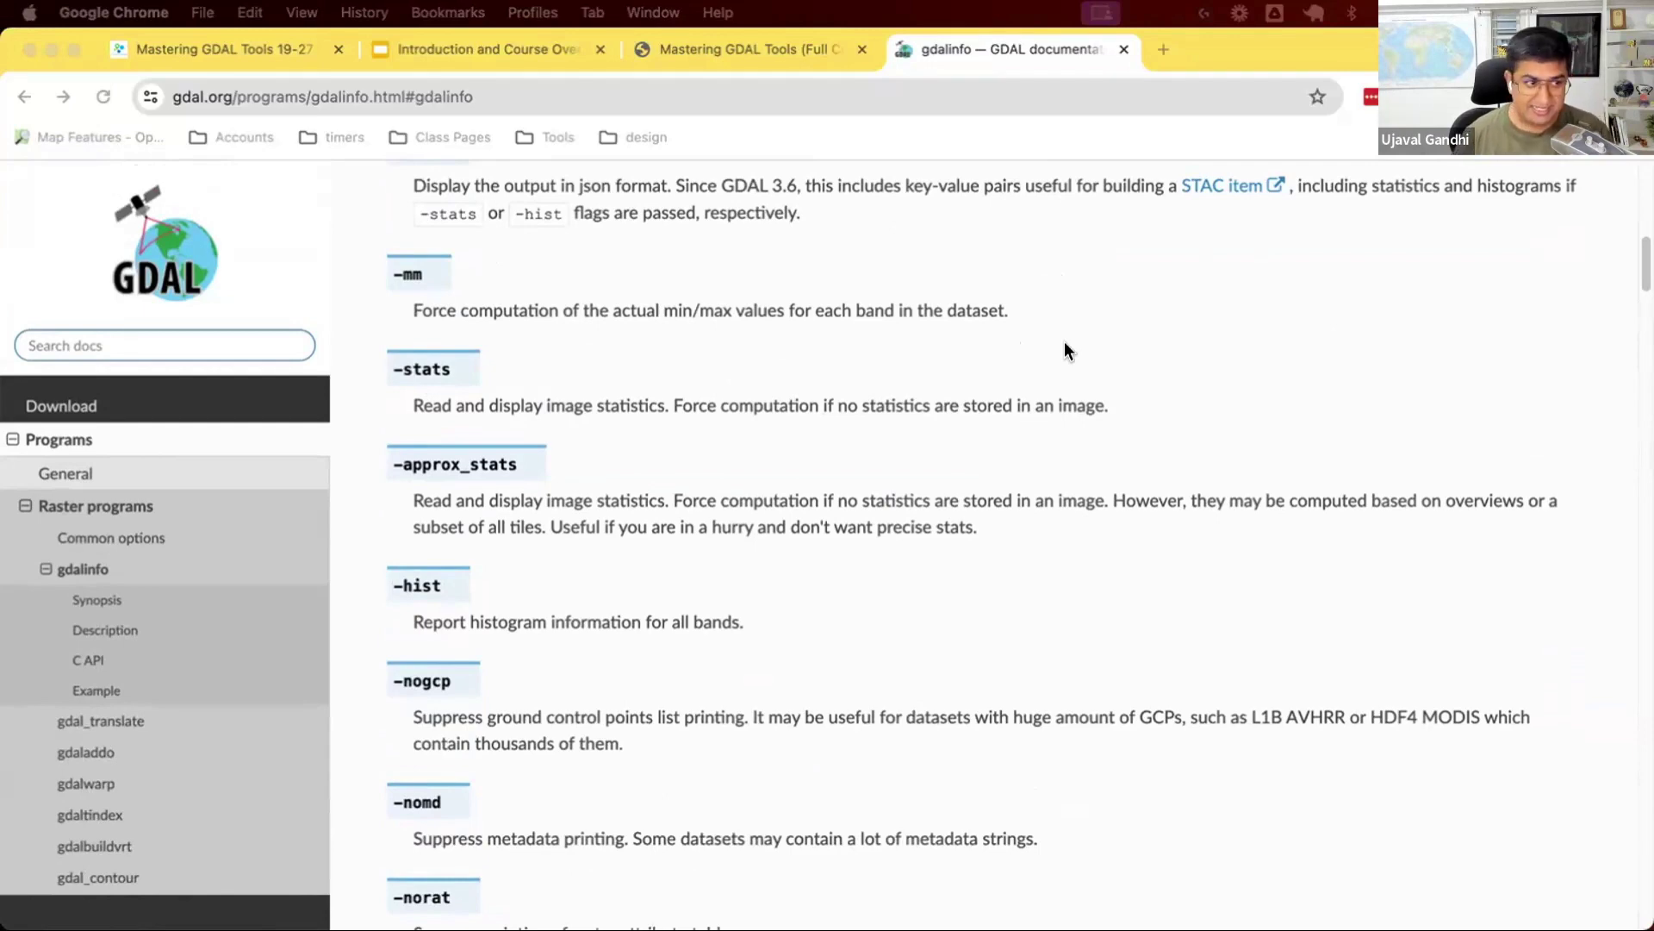
{"action": "scroll", "coordinate": [1064, 342], "scroll_direction": "up", "scroll_amount": 10}
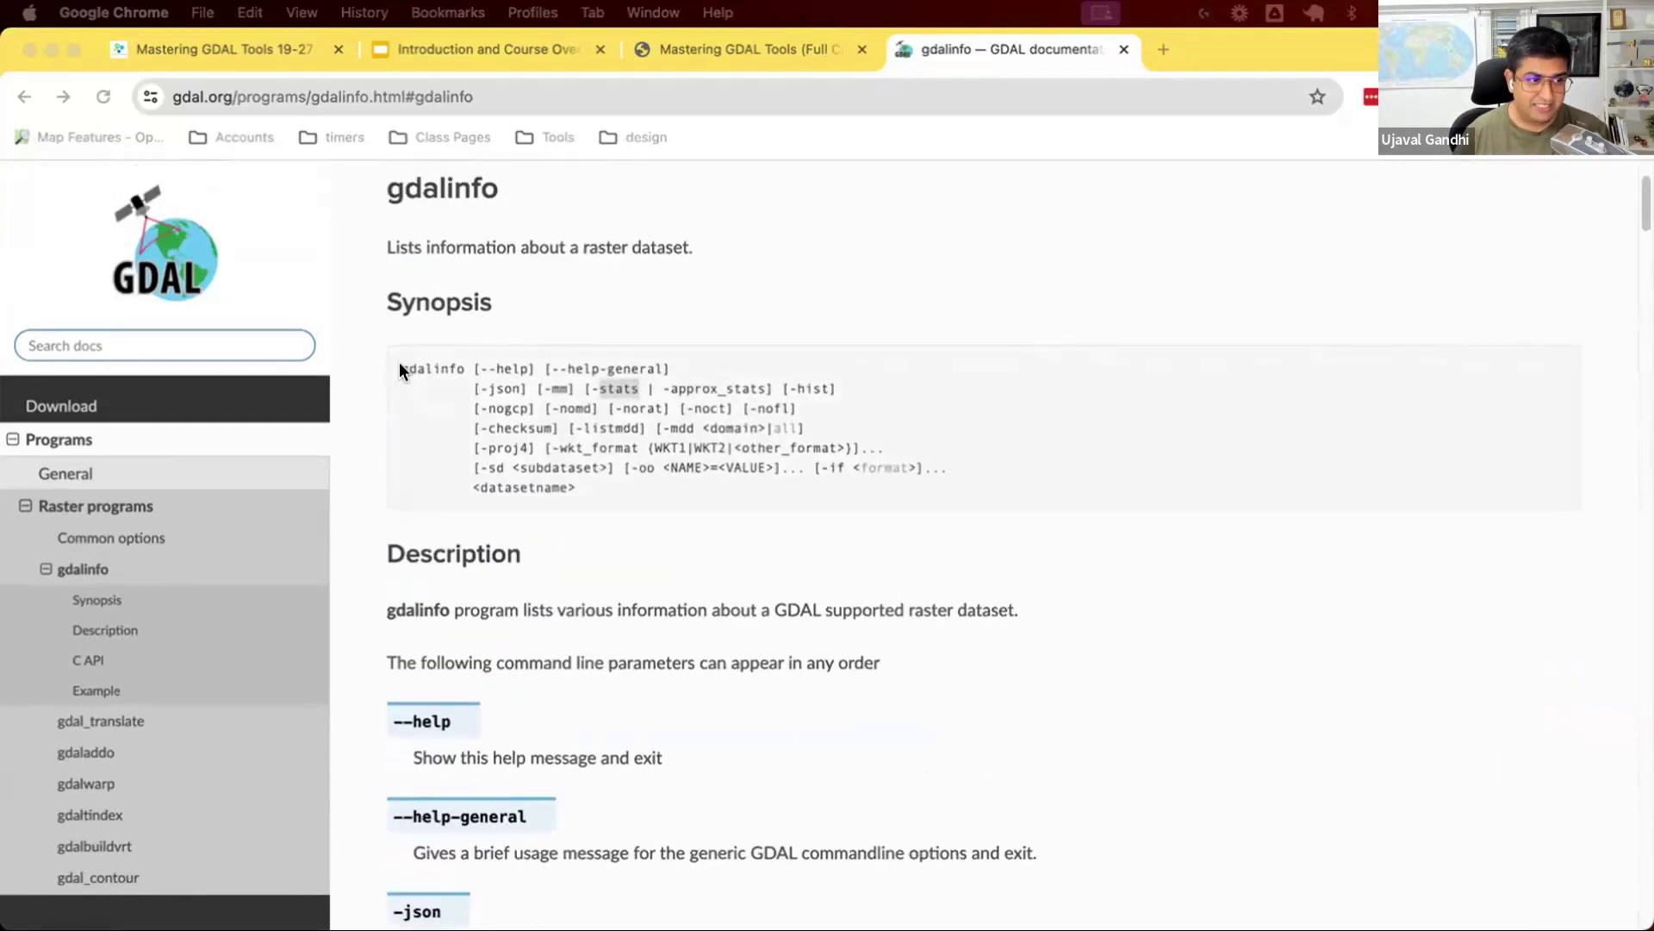
{"action": "left_click", "coordinate": [400, 369]}
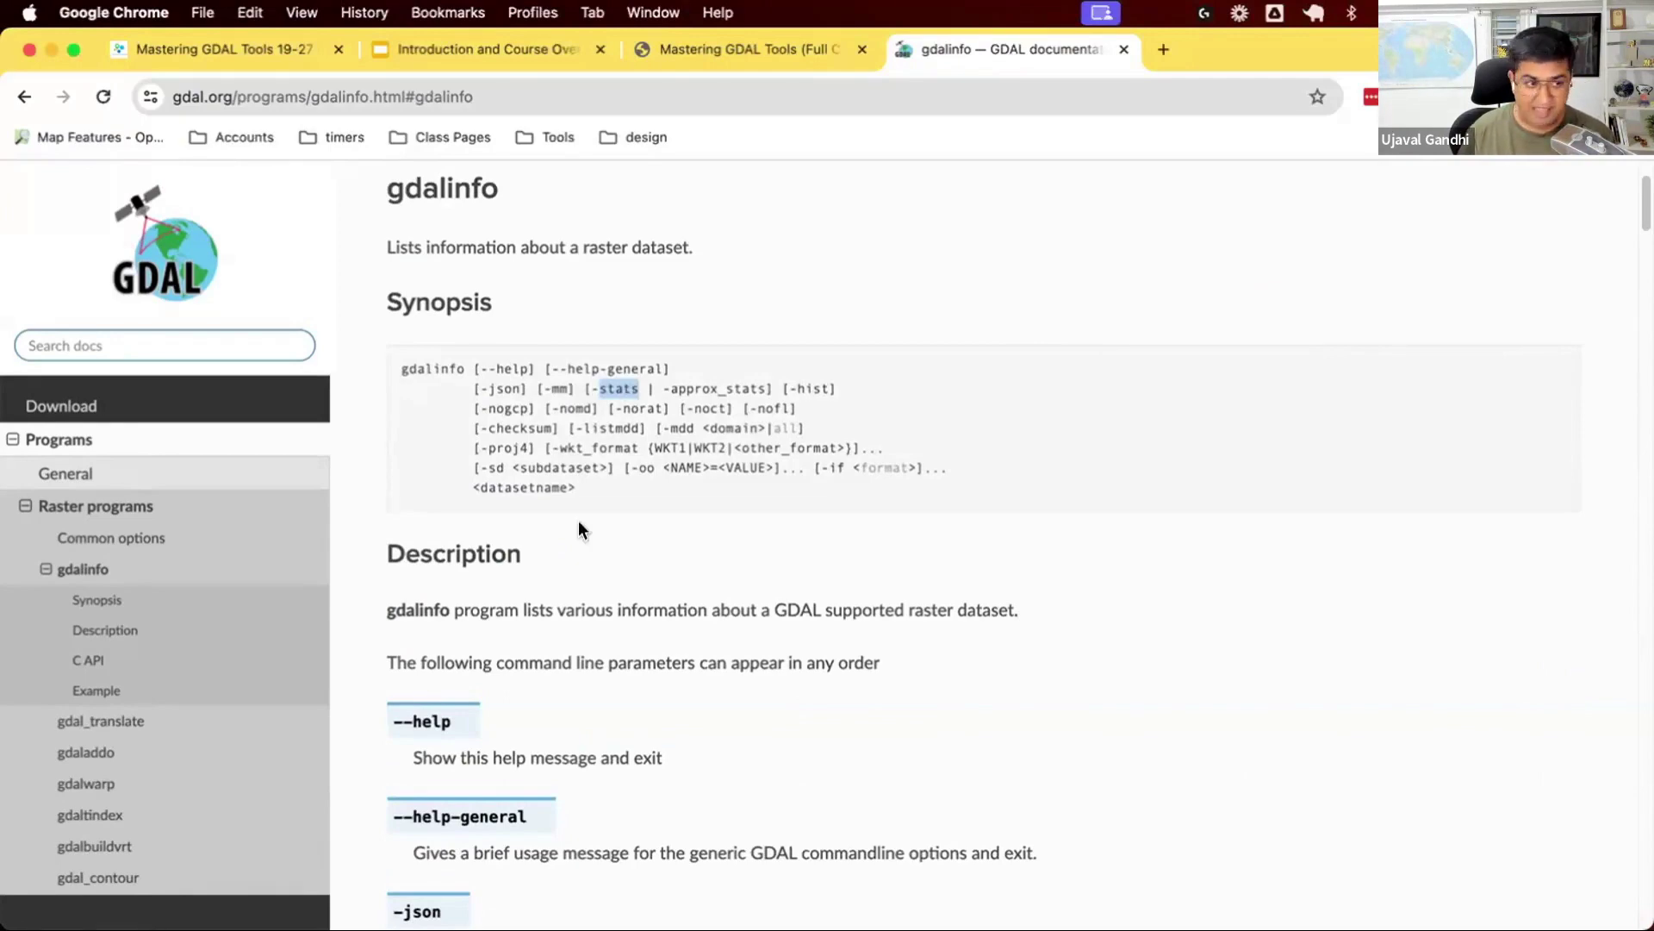
- Clear the Terminal screen with the clear command
{"action": "key", "text": "super+Tab"}
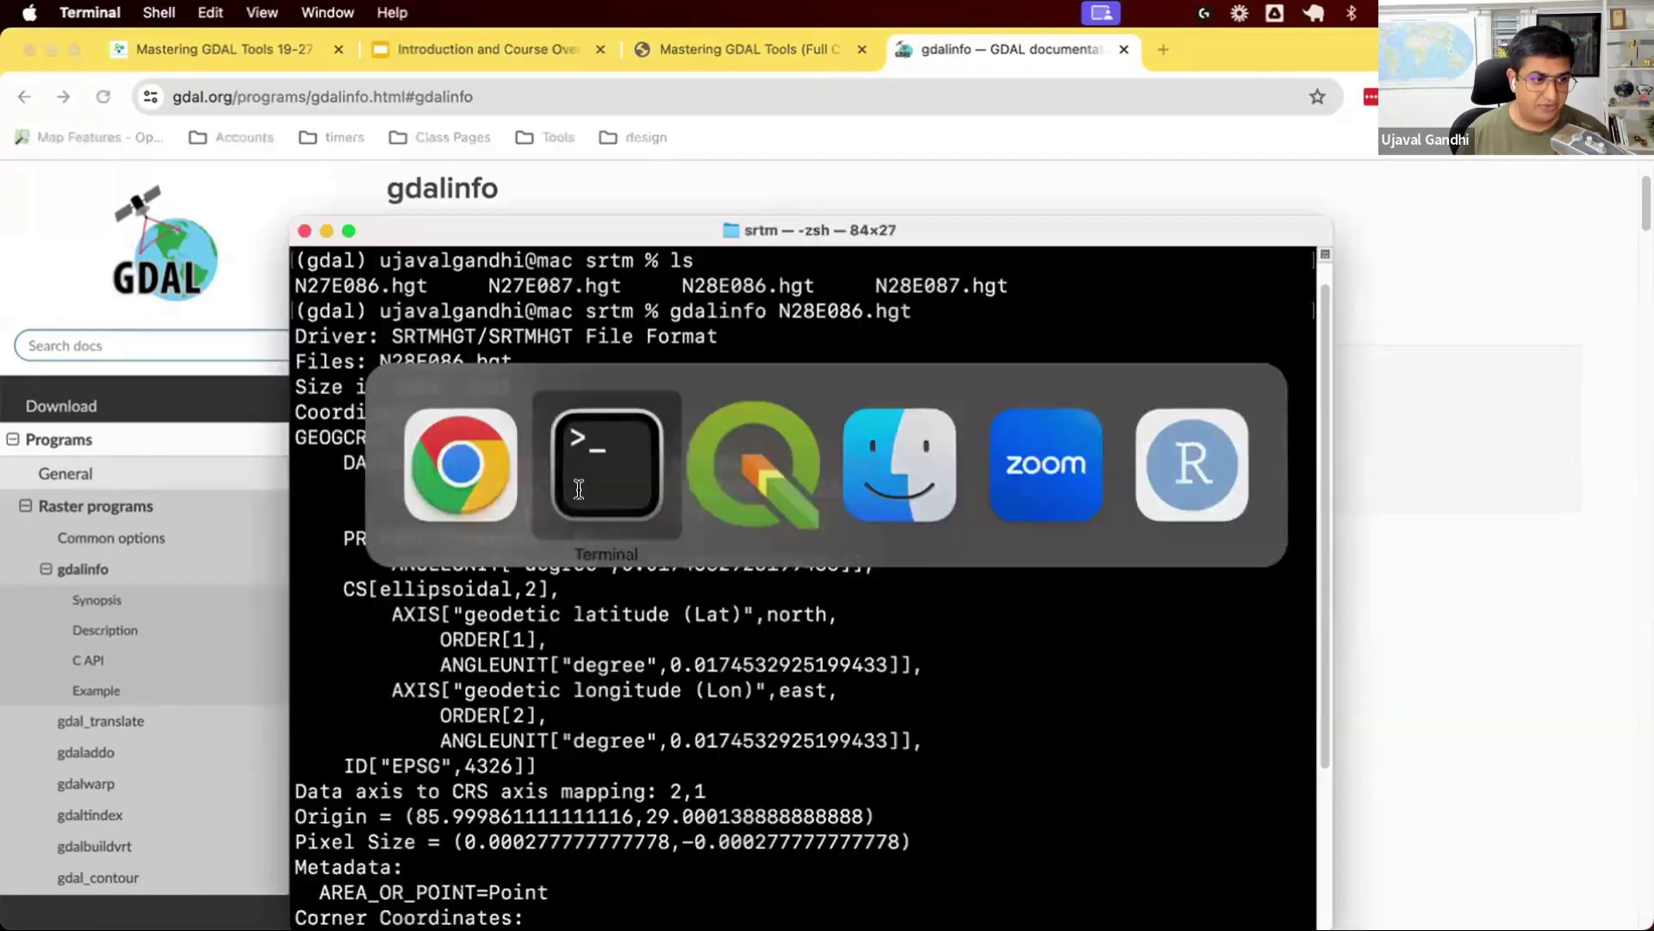
{"action": "type", "text": "clear"}
{"action": "key", "text": "Return"}
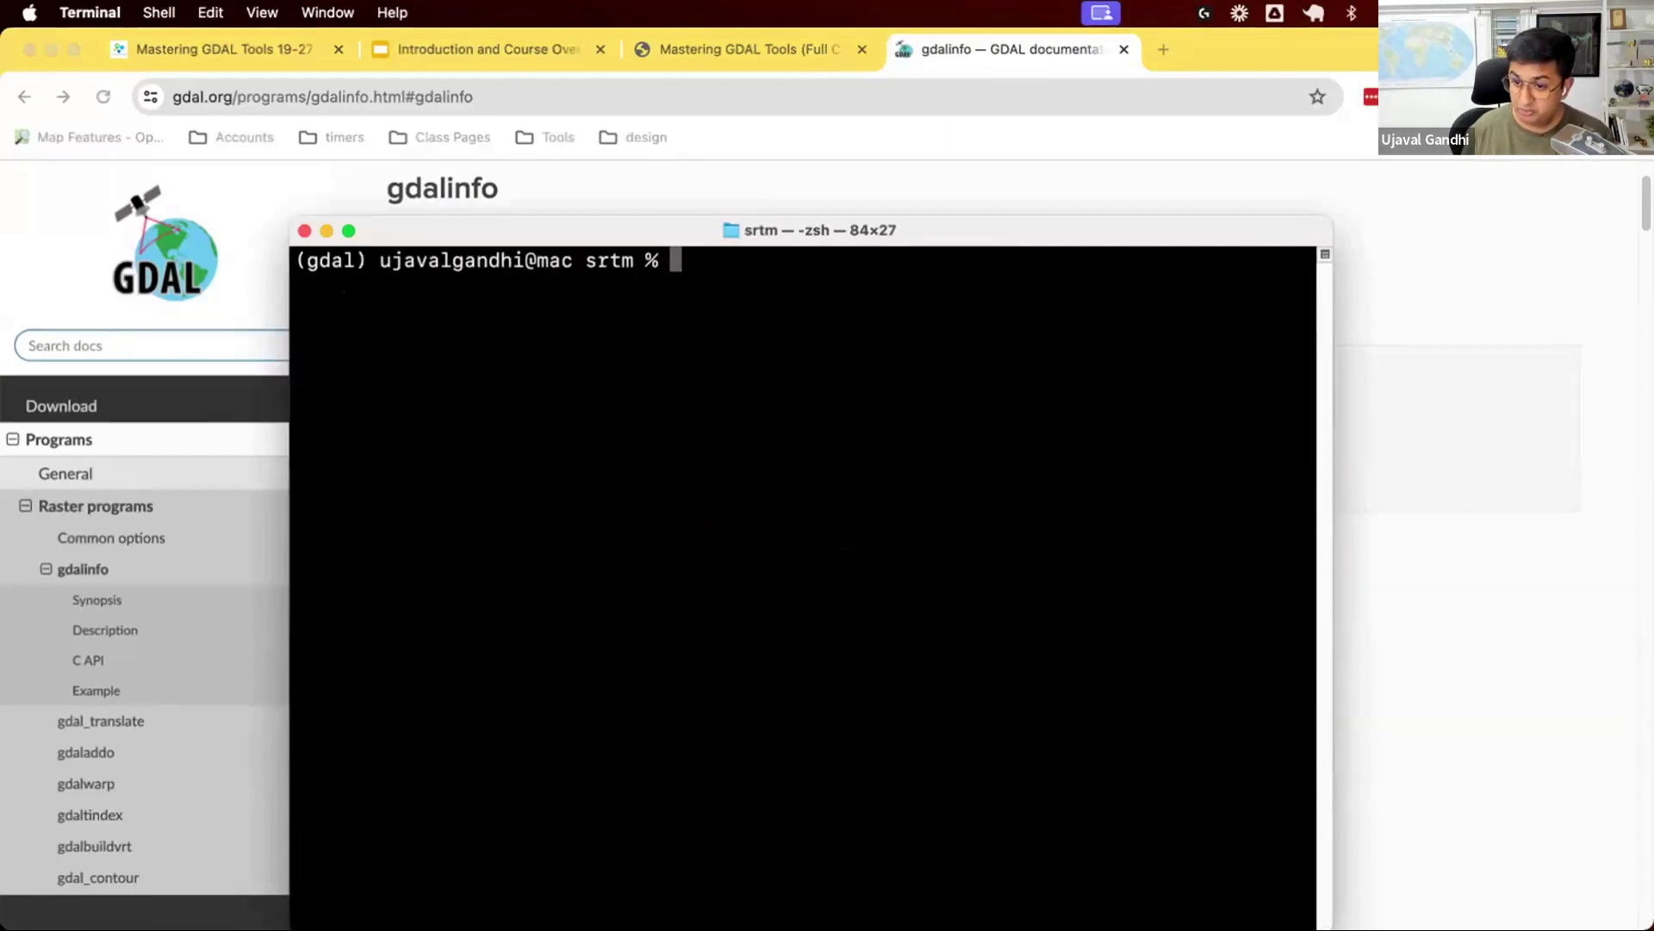
- Rerun the previous command as gdalinfo -stats N28E086.hgt to print band statistics
{"action": "key", "text": "Up"}
{"action": "key", "text": "Up"}
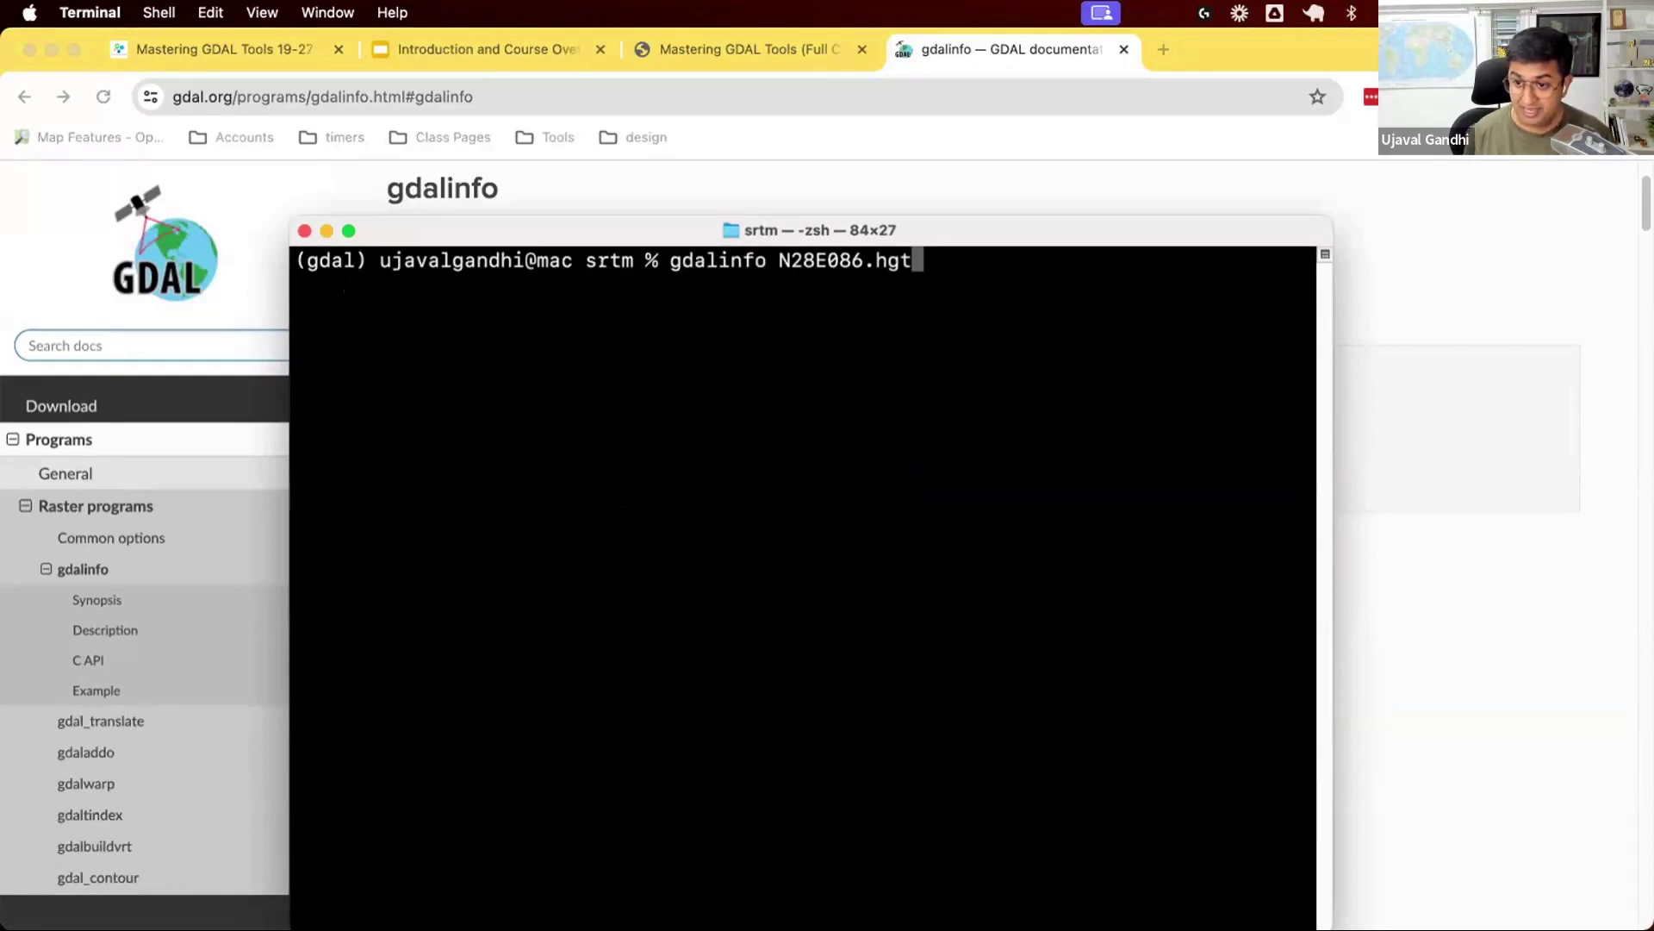
{"action": "key", "text": "Left"}
{"action": "key", "text": "Left"}
{"action": "key", "text": "Left"}
{"action": "key", "text": "Left"}
{"action": "key", "text": "Left"}
{"action": "key", "text": "Left"}
{"action": "key", "text": "Left"}
{"action": "key", "text": "Left"}
{"action": "key", "text": "Left"}
{"action": "key", "text": "Left"}
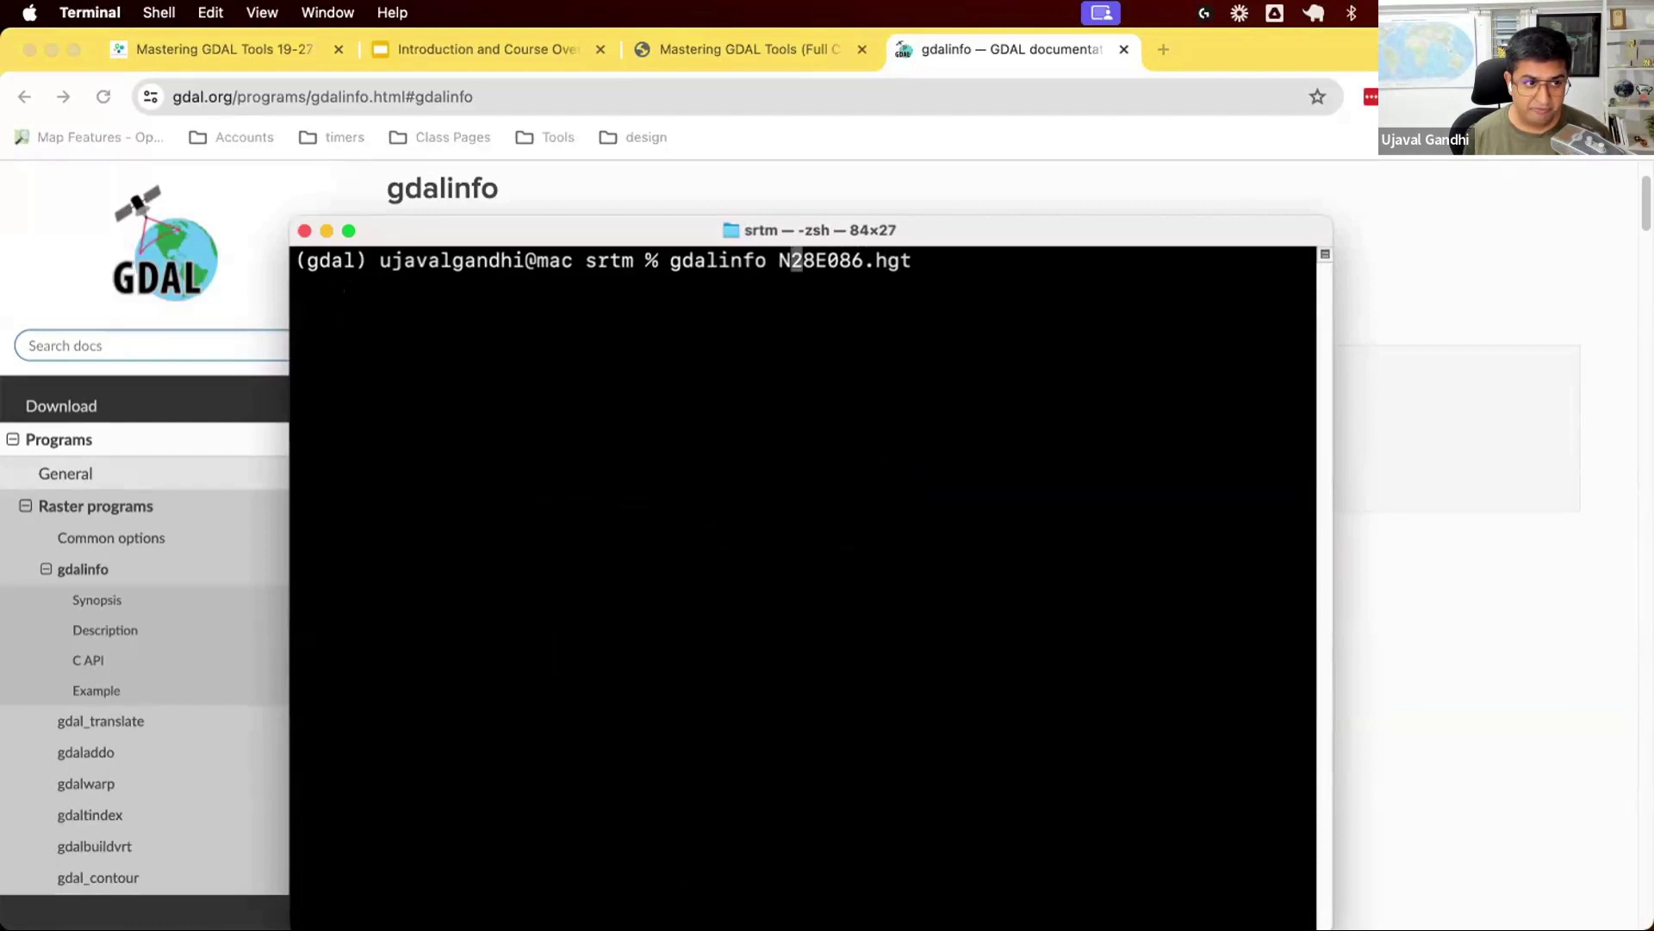
{"action": "key", "text": "Left"}
{"action": "key", "text": "Left"}
{"action": "key", "text": "Left"}
{"action": "key", "text": "Left"}
{"action": "key", "text": "Left"}
{"action": "key", "text": "Right"}
{"action": "key", "text": "Right"}
{"action": "key", "text": "Right"}
{"action": "key", "text": "Right"}
{"action": "type", "text": "-stat"}
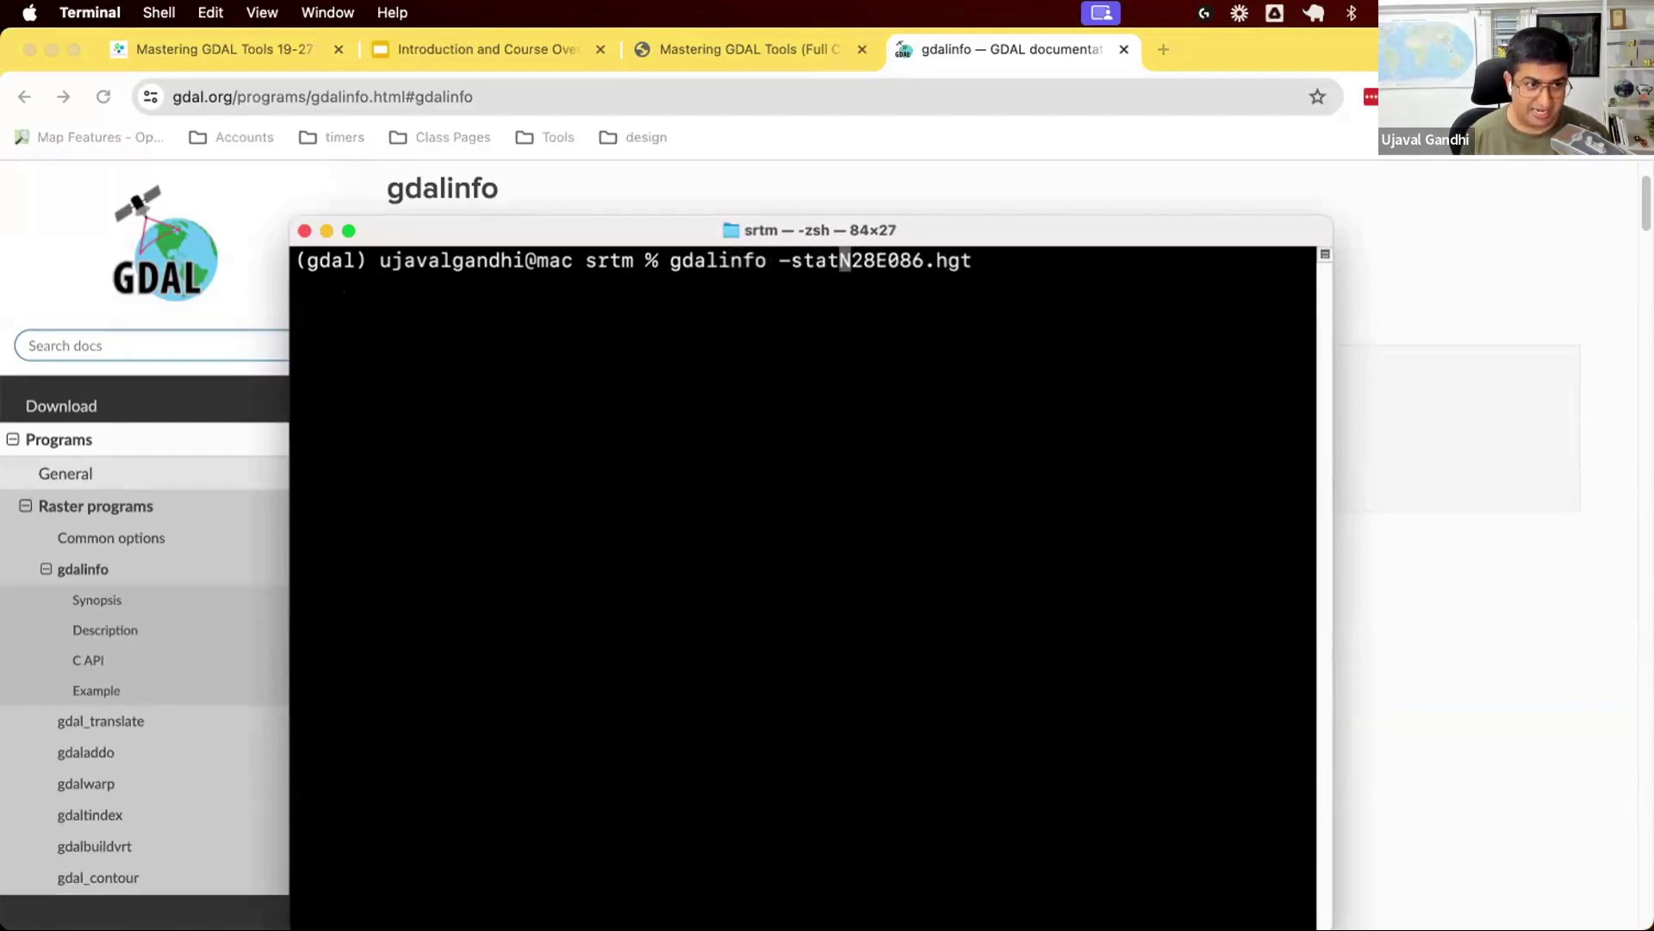
{"action": "type", "text": "s"}
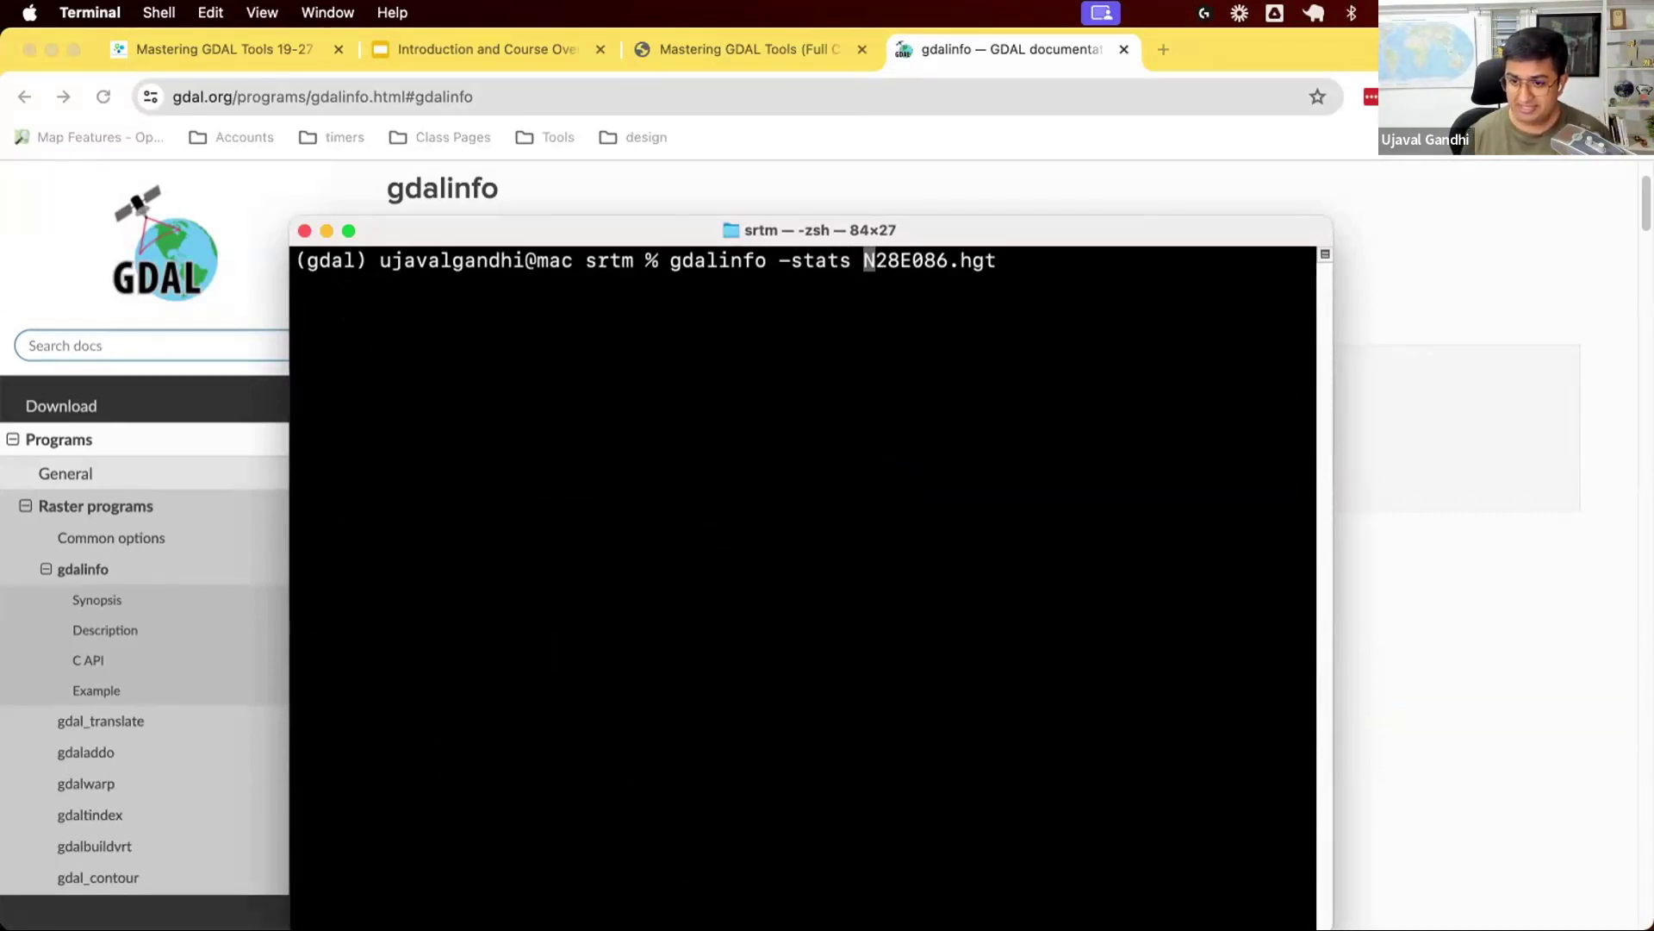
{"action": "key", "text": "Return"}
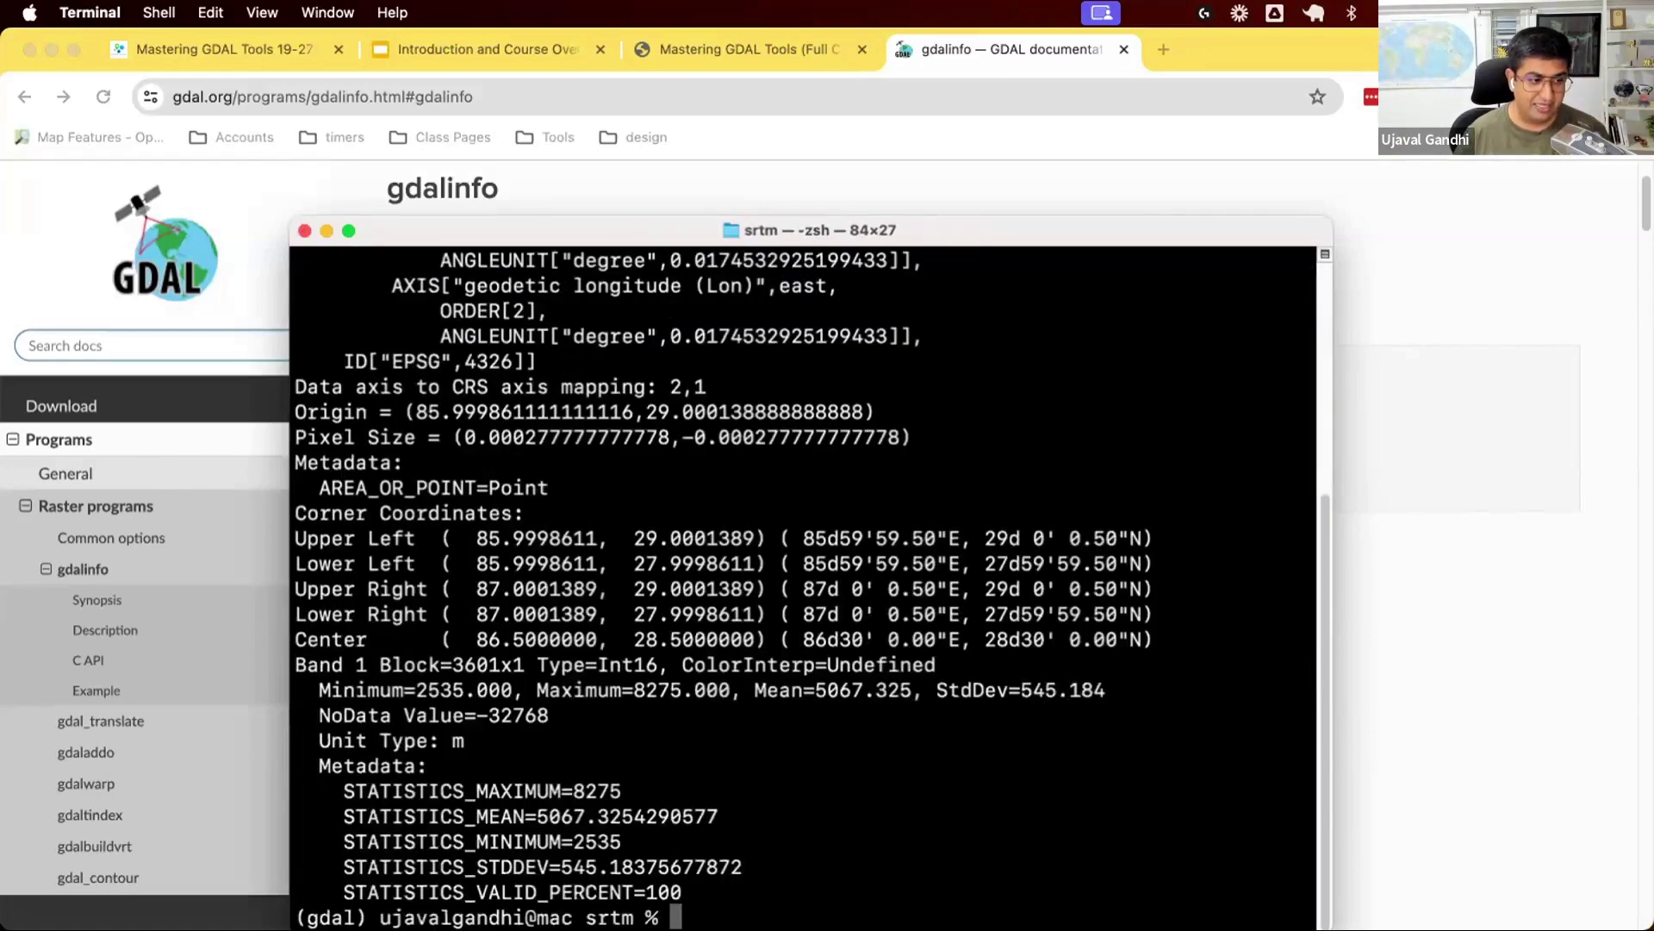
{"action": "left_click_drag", "start_coordinate": [729, 229], "coordinate": [732, 96]}
{"action": "left_click_drag", "start_coordinate": [685, 224], "coordinate": [685, 143]}
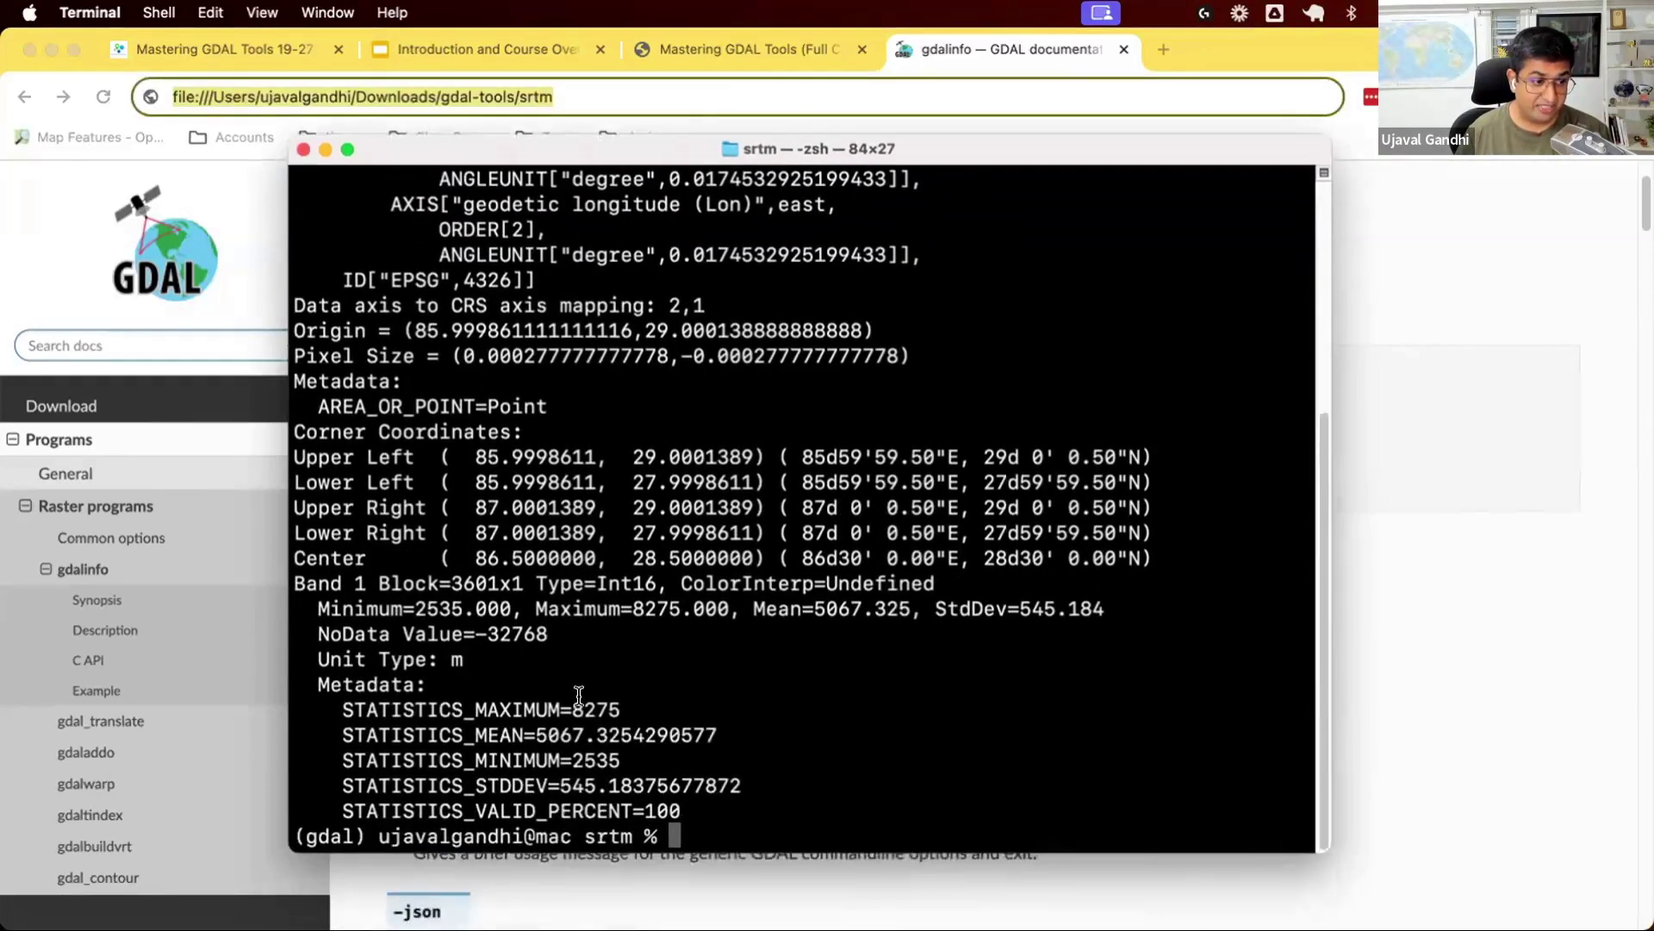
{"action": "left_click_drag", "start_coordinate": [571, 705], "coordinate": [625, 700]}
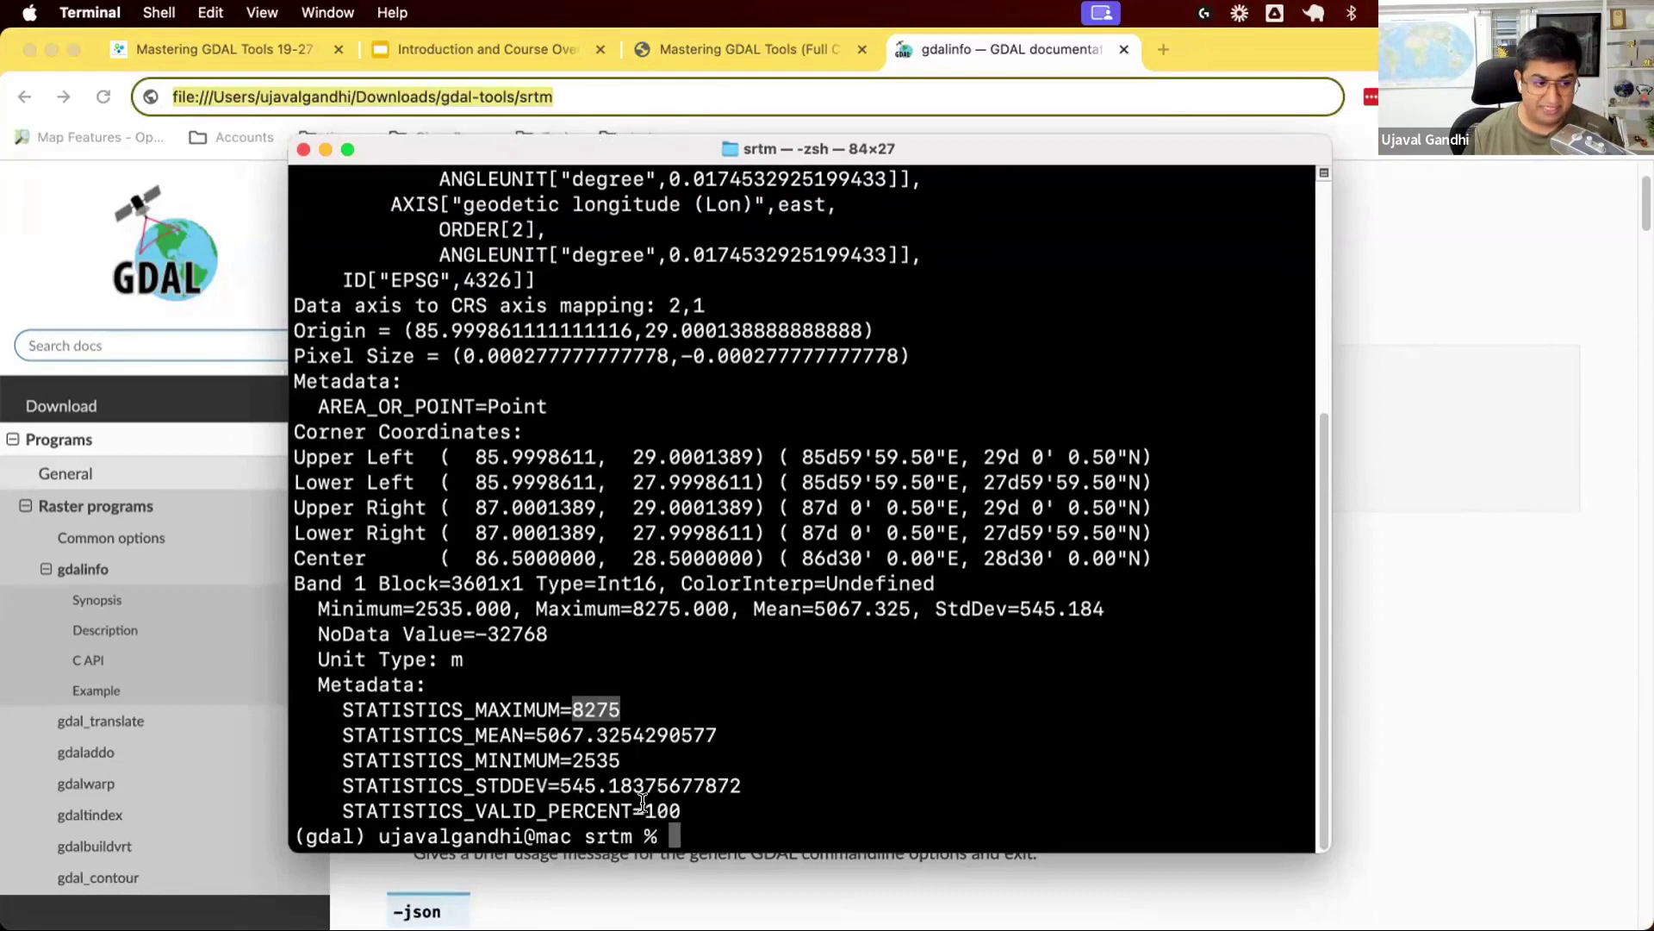
{"action": "left_click_drag", "start_coordinate": [643, 803], "coordinate": [678, 803]}
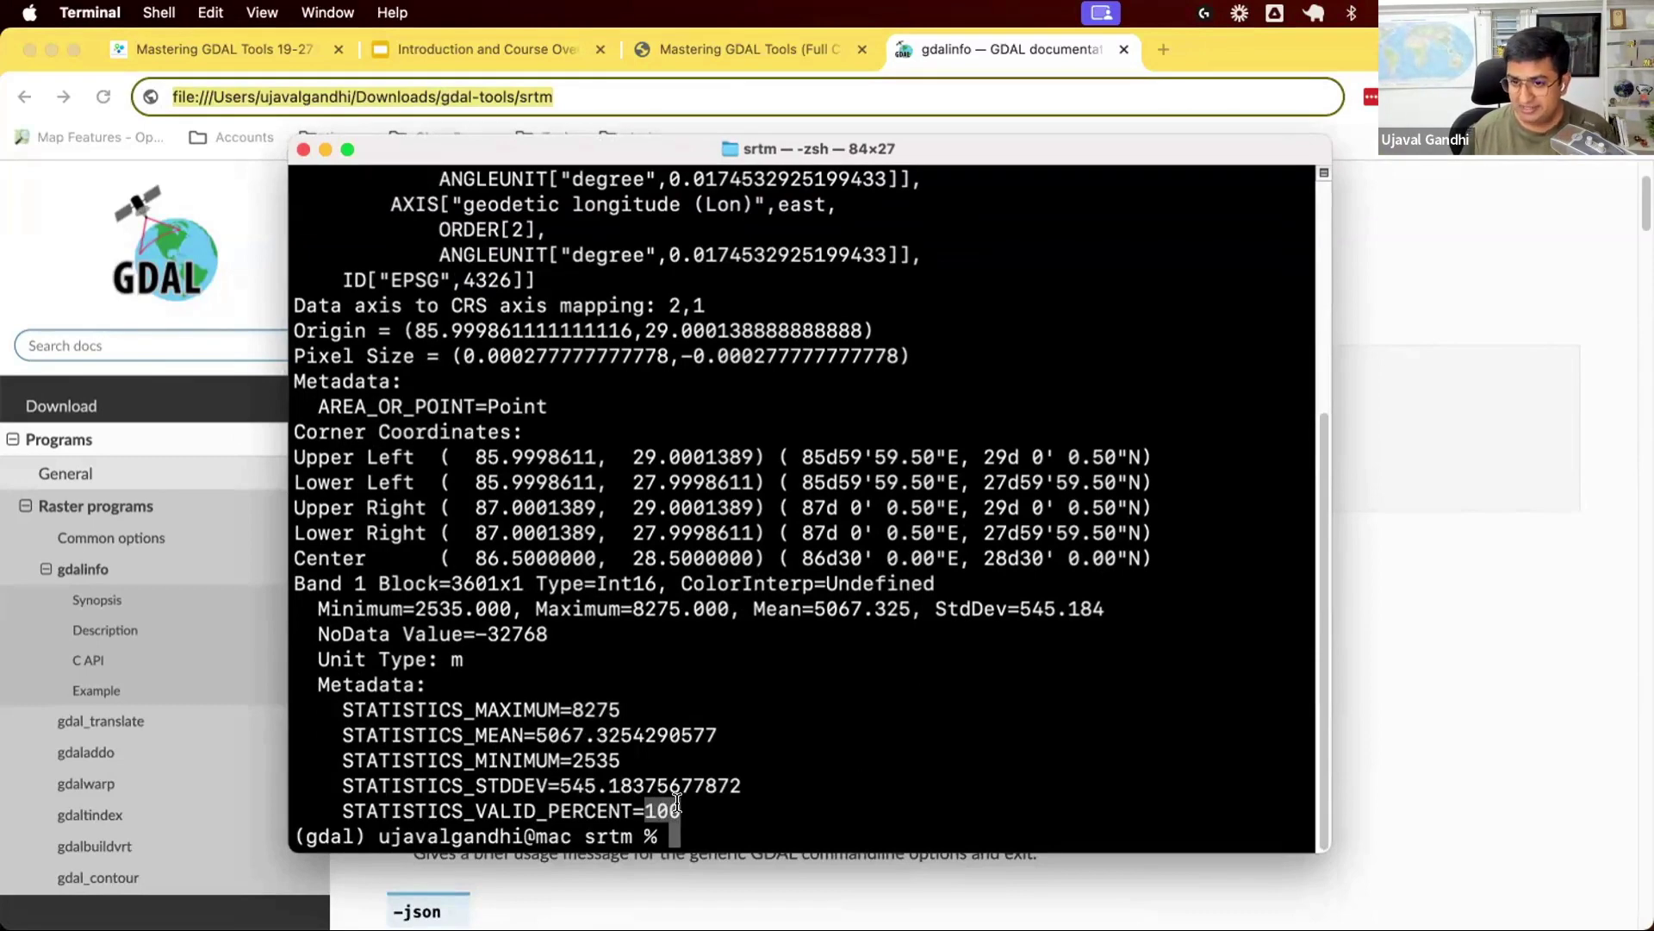
{"action": "left_click", "coordinate": [677, 803]}
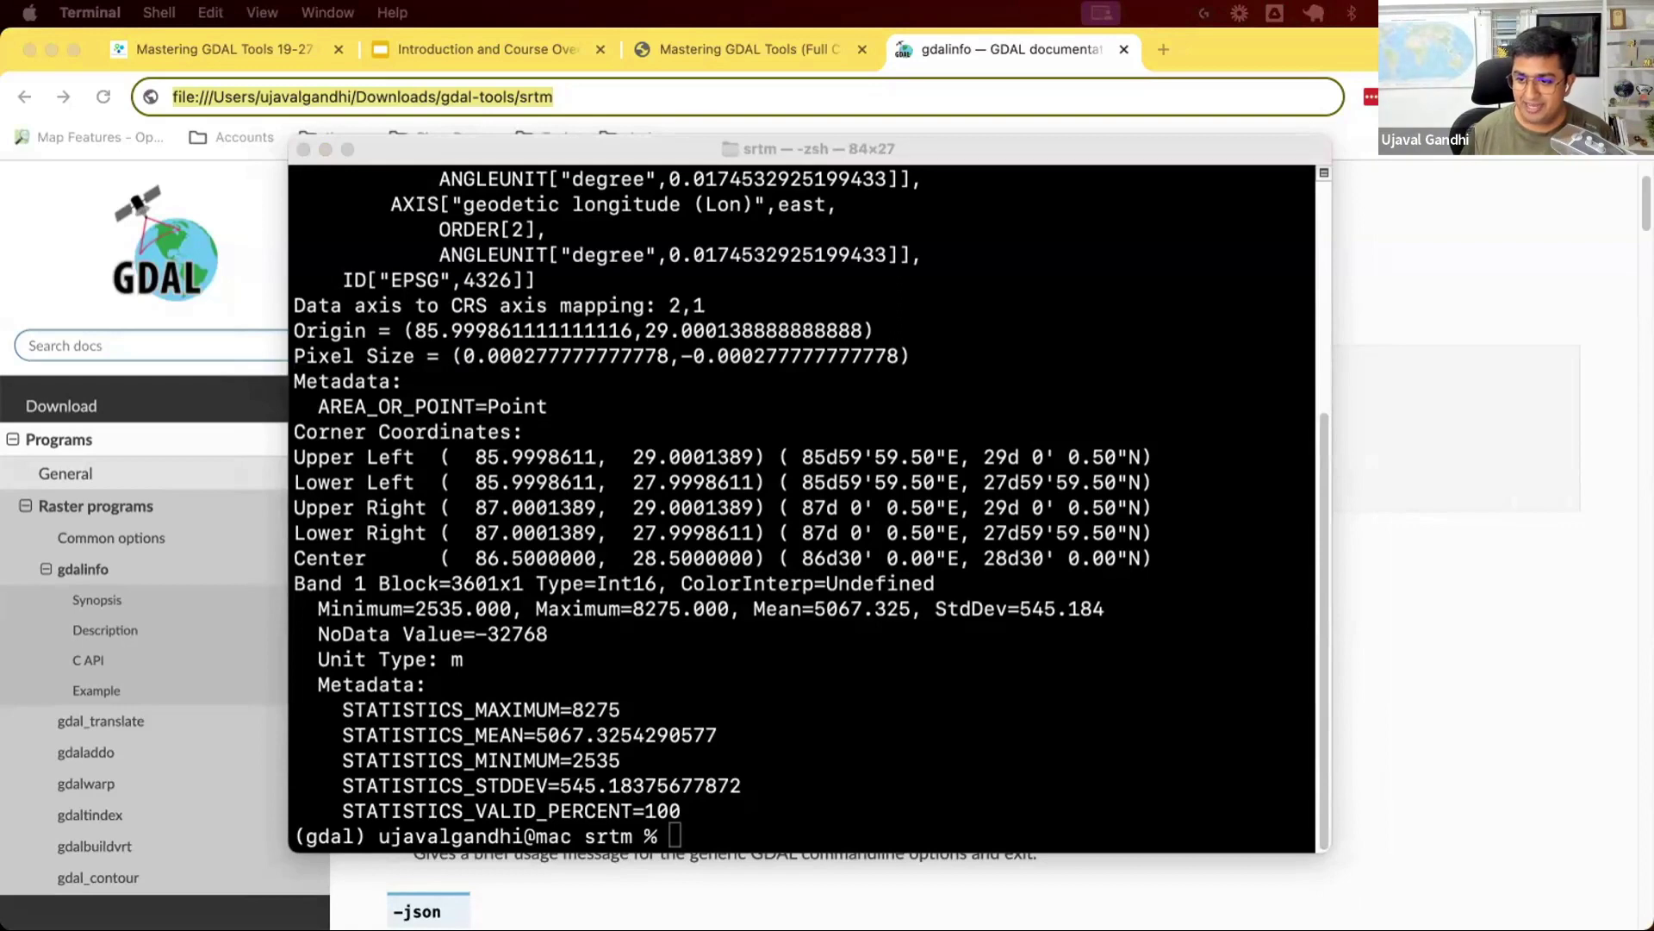
{"action": "left_click", "coordinate": [1078, 584]}
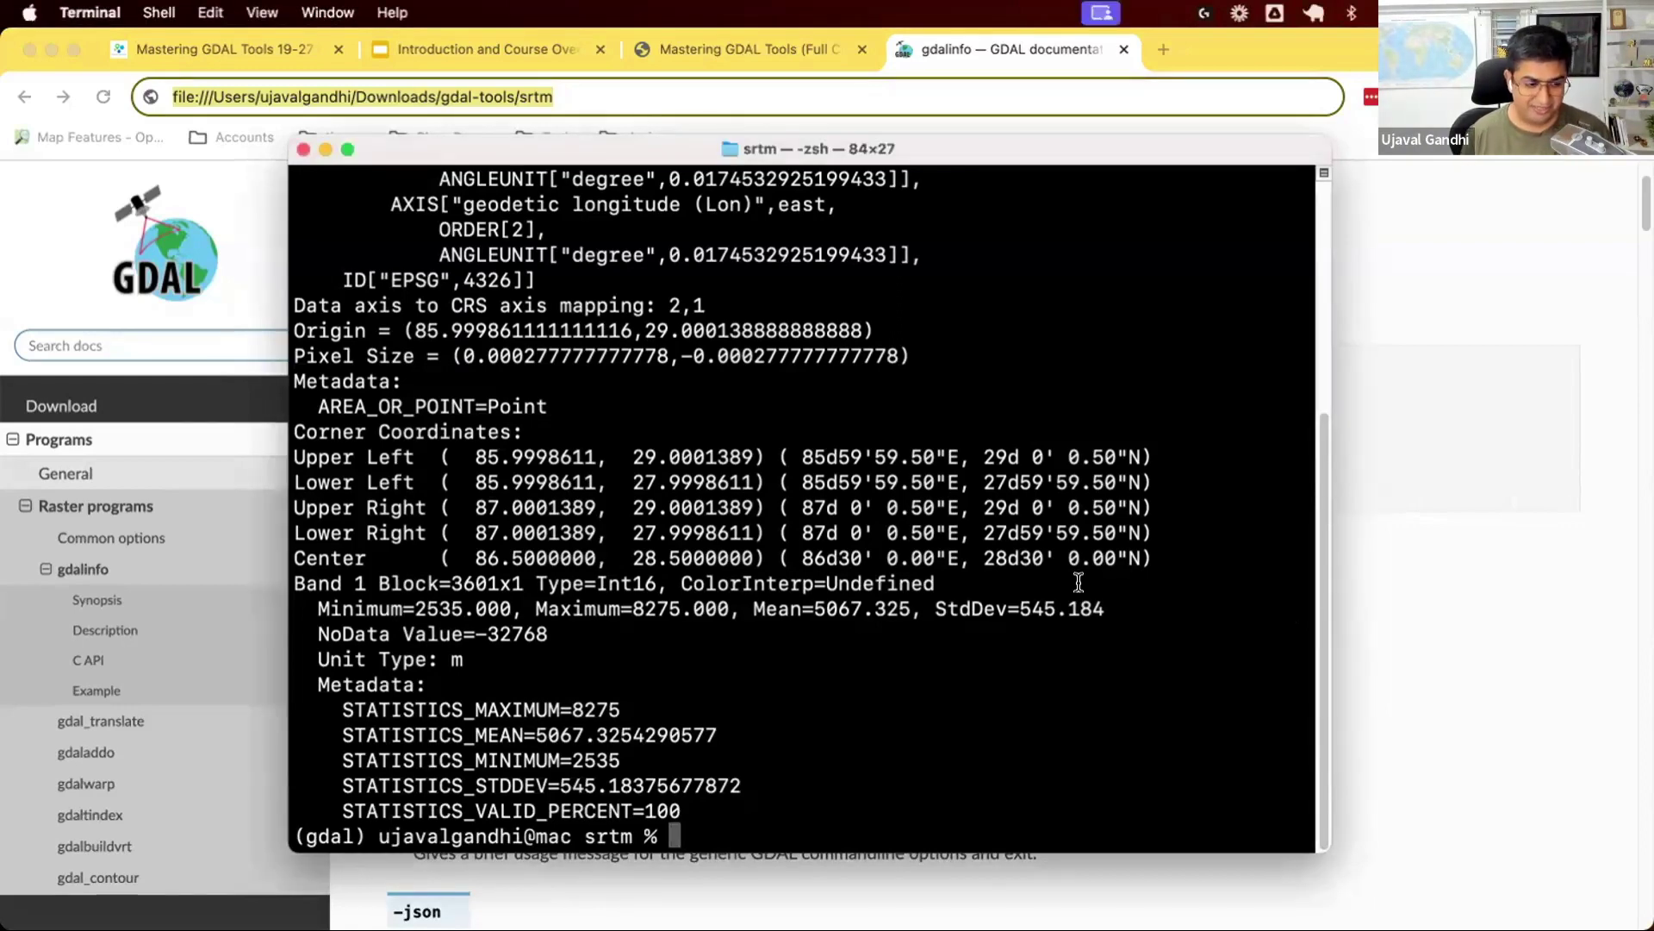
- Clear the terminal and scroll the gdalinfo documentation down to the -json option
{"action": "type", "text": "clear"}
{"action": "key", "text": "Return"}
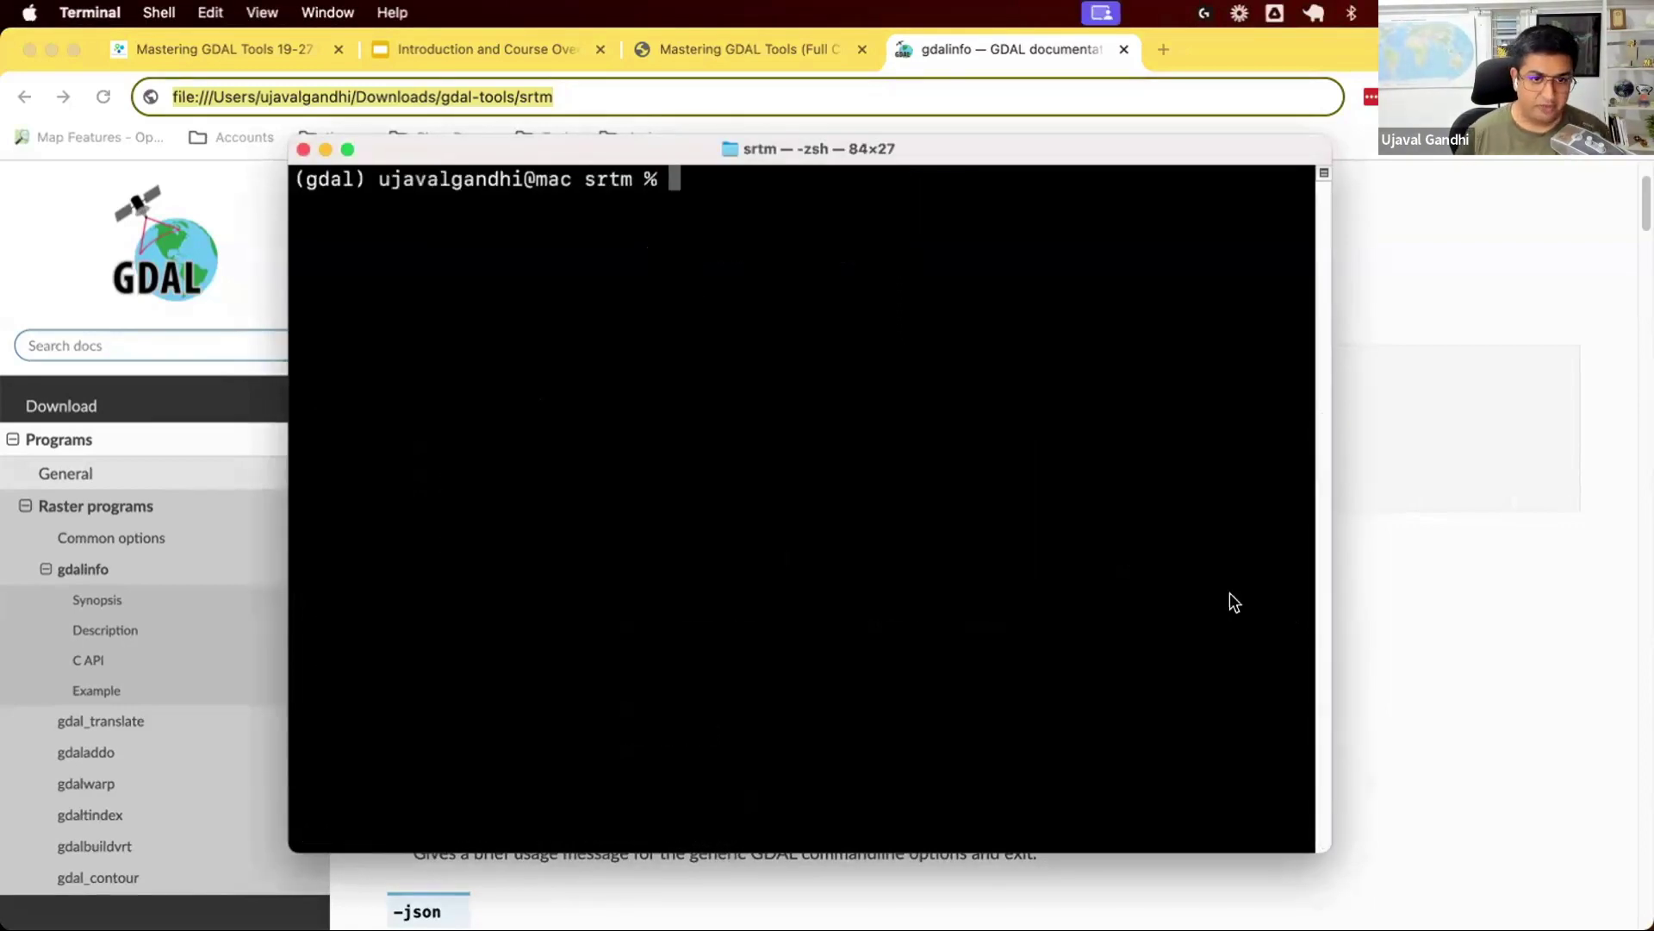
{"action": "left_click", "coordinate": [1449, 577]}
{"action": "scroll", "coordinate": [1449, 577], "scroll_direction": "down", "scroll_amount": 5}
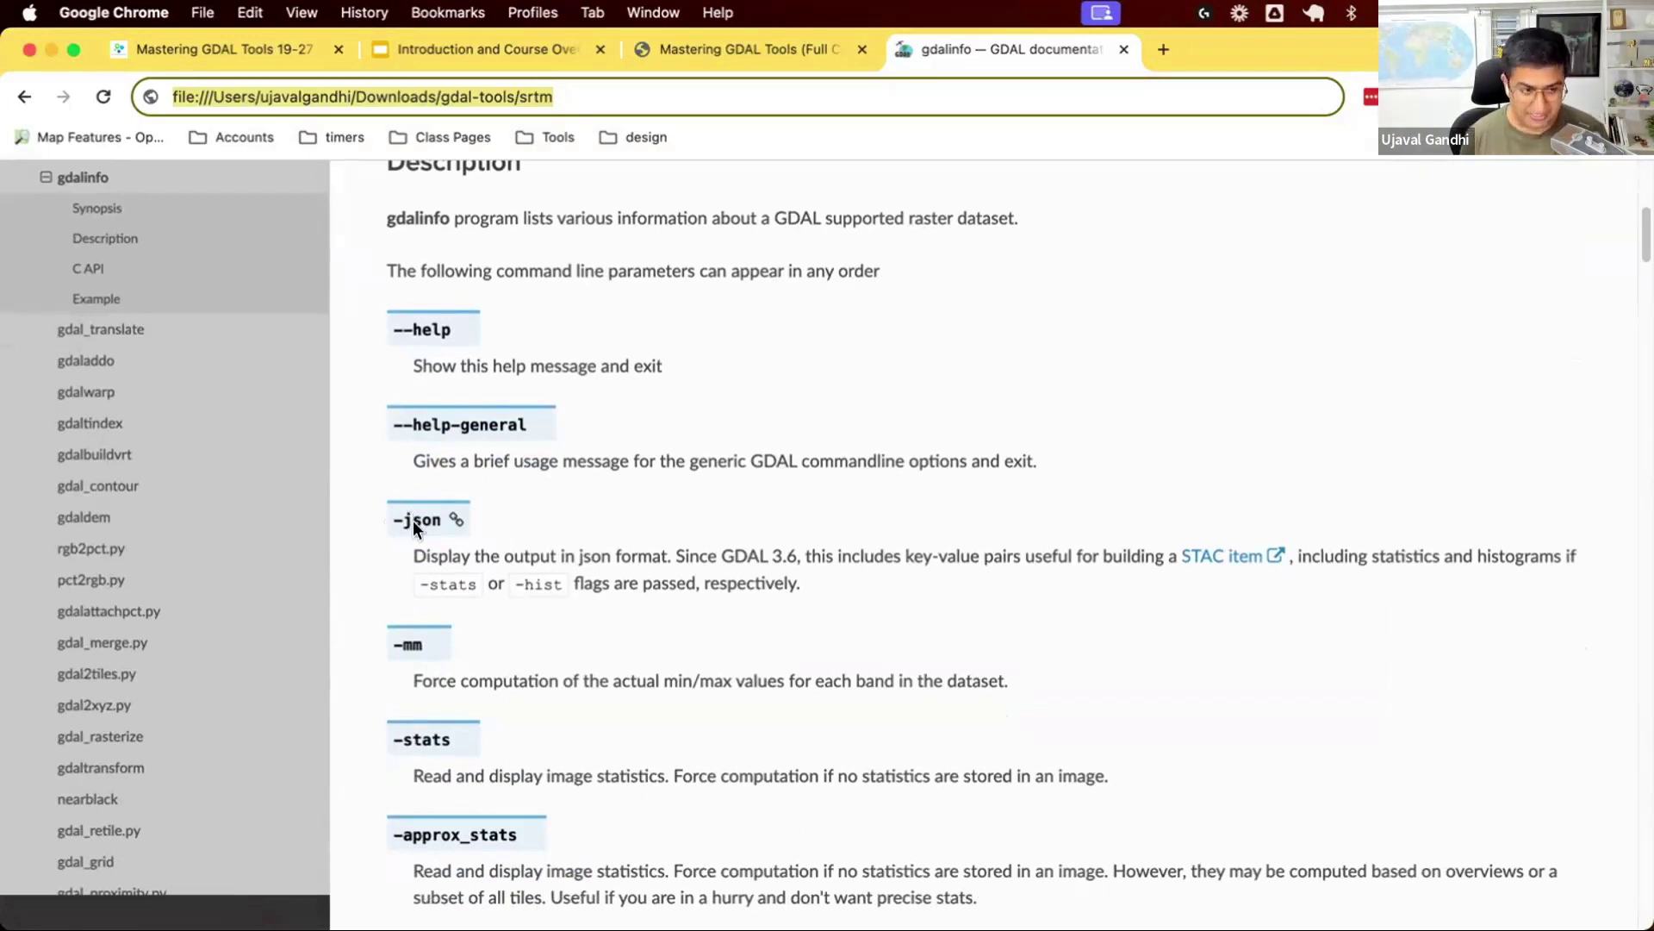
{"action": "key", "text": "super+Tab"}
- Clear the screen and run gdalinfo -stats -json N28E086.hgt for JSON band statistics
{"action": "type", "text": "clear"}
{"action": "key", "text": "Return"}
{"action": "key", "text": "Up"}
{"action": "key", "text": "Up"}
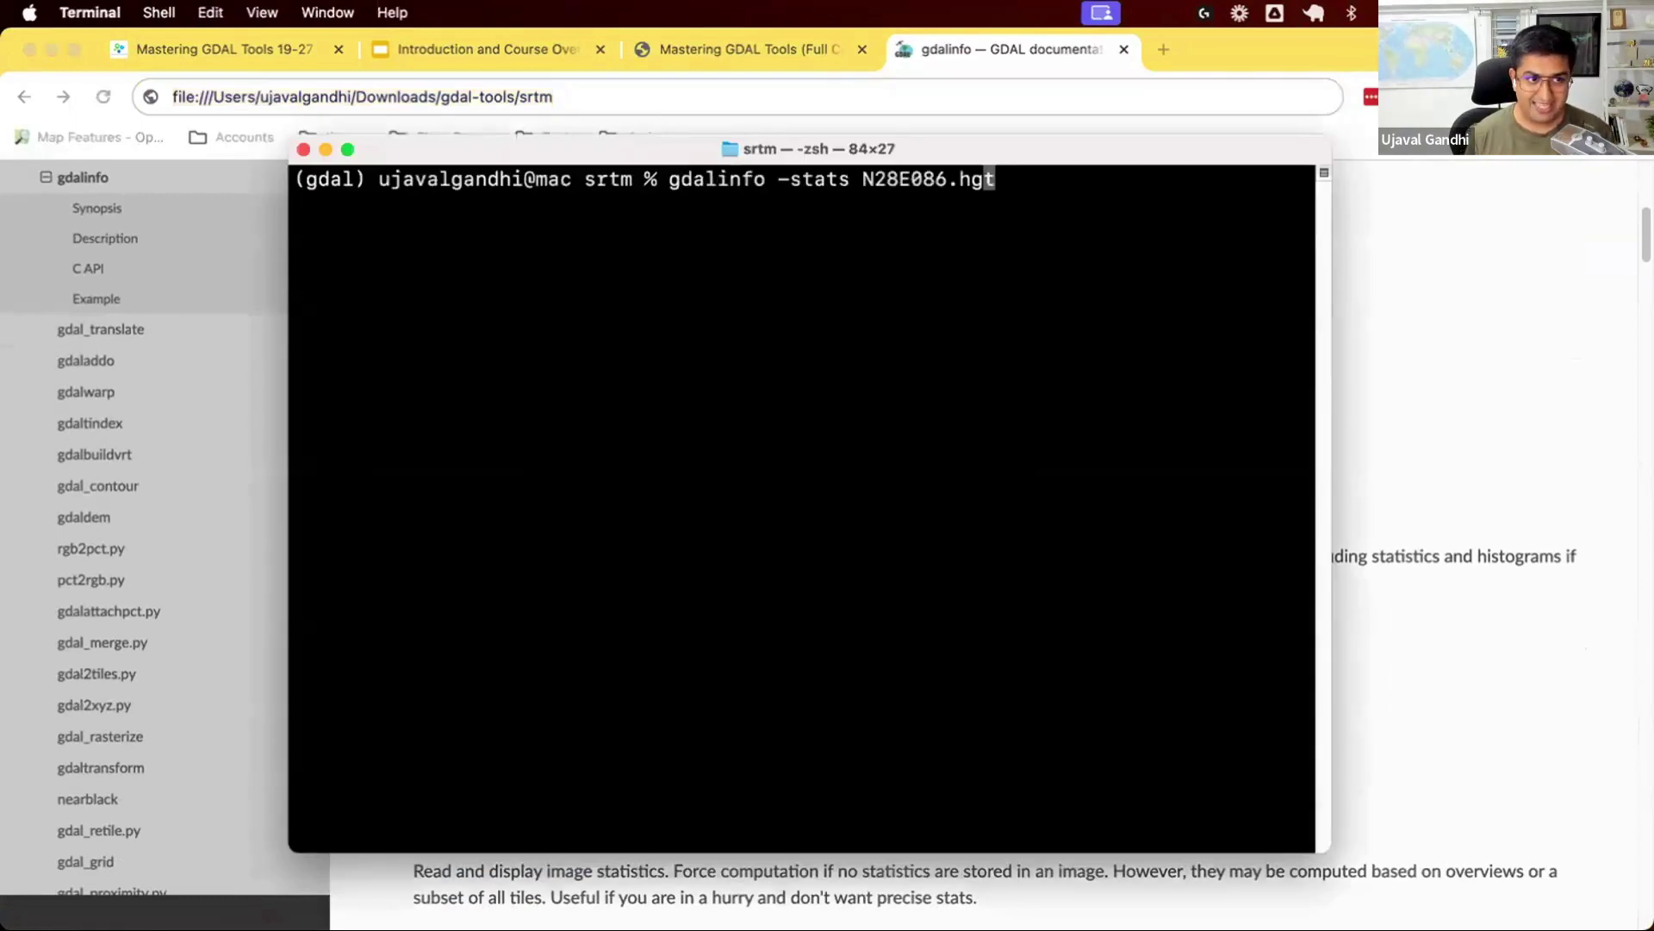
{"action": "key", "text": "Left"}
{"action": "key", "text": "Left"}
{"action": "key", "text": "Left"}
{"action": "key", "text": "Left"}
{"action": "key", "text": "Left"}
{"action": "key", "text": "Left"}
{"action": "key", "text": "Left"}
{"action": "key", "text": "Left"}
{"action": "key", "text": "Left"}
{"action": "key", "text": "Left"}
{"action": "key", "text": "Left"}
{"action": "type", "text": "-json"}
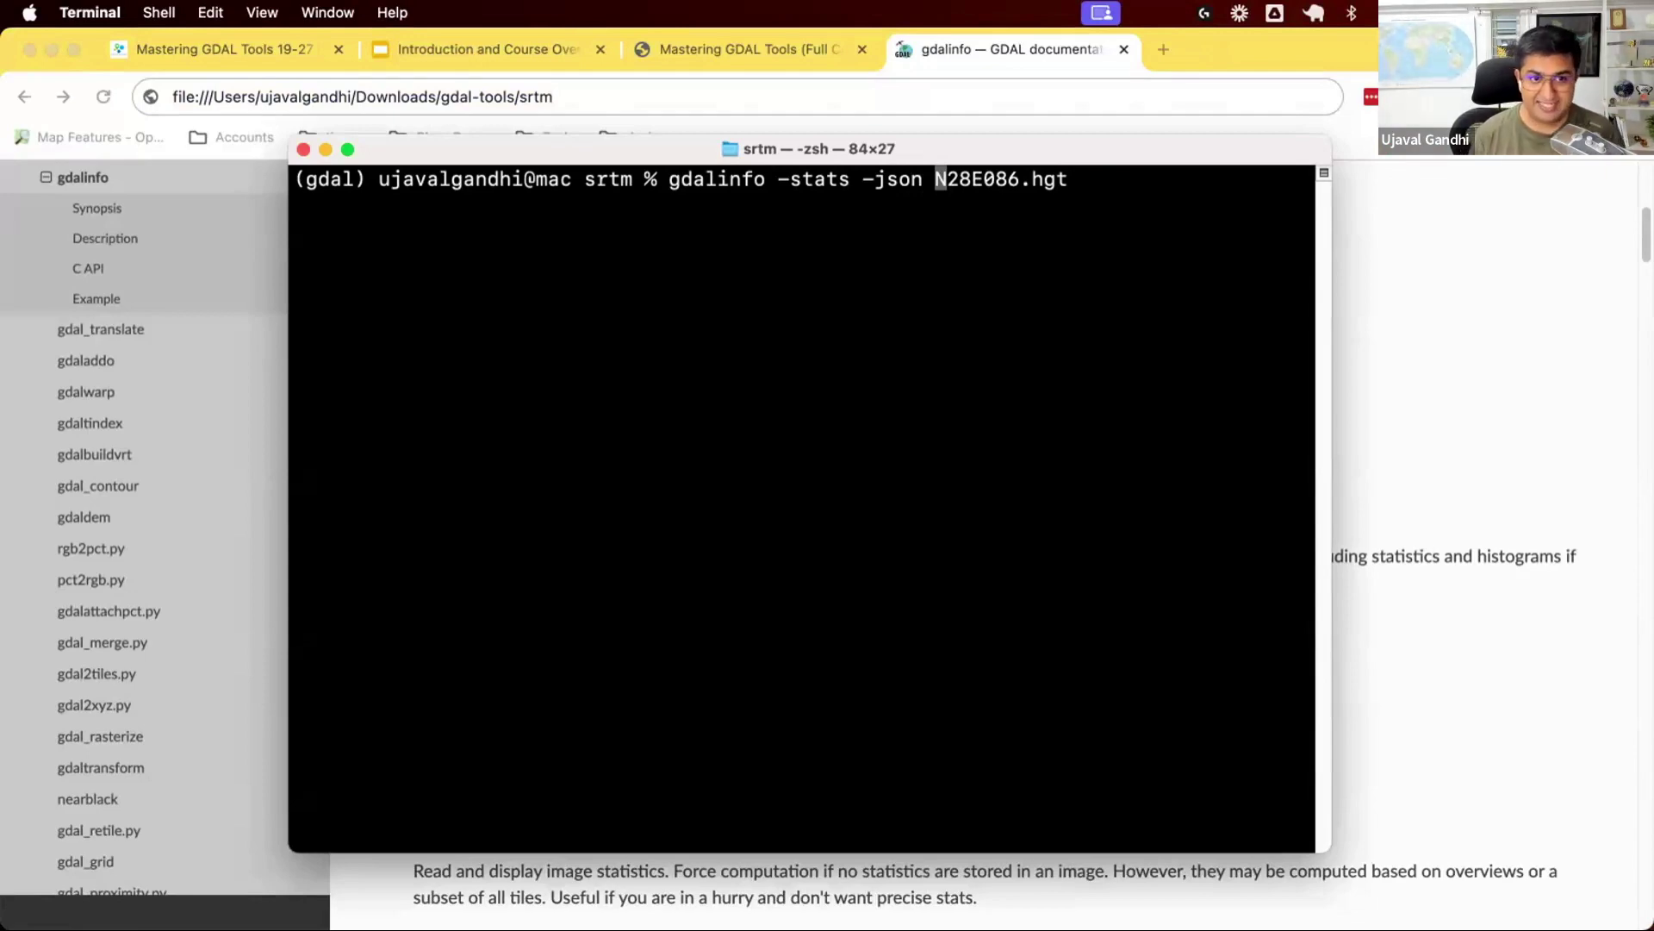
{"action": "key", "text": "Return"}
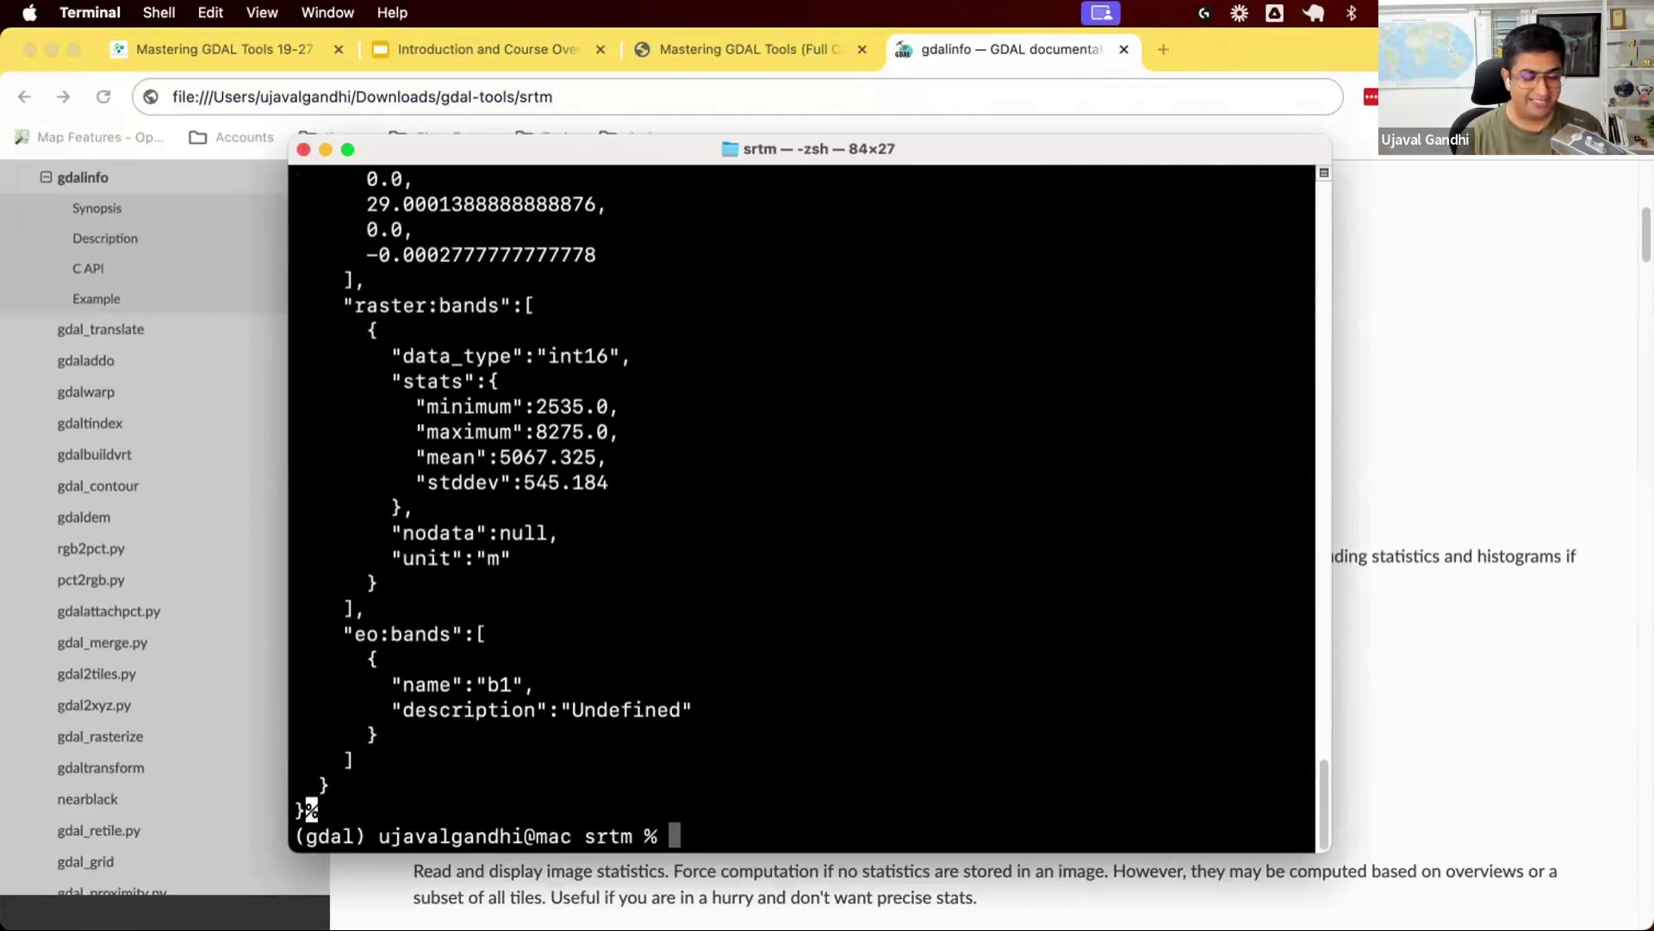